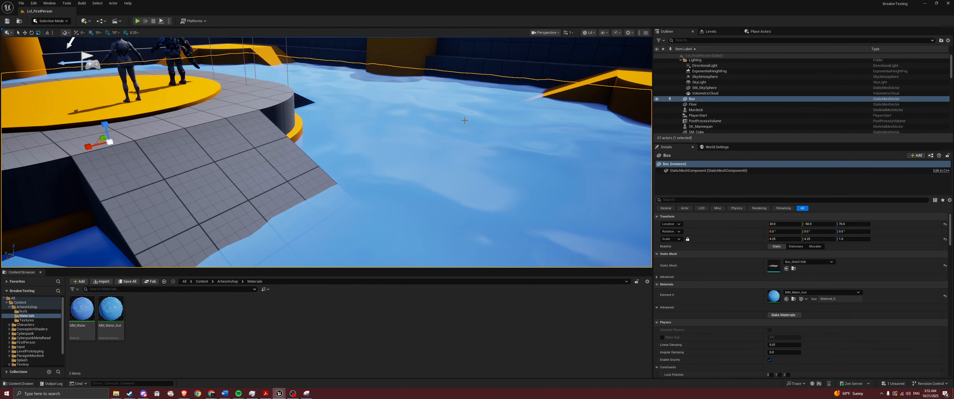
Step: Review the source water texture files in the Water_001_SD Google Drive folder and the Downloads folder
left_click(227, 282)
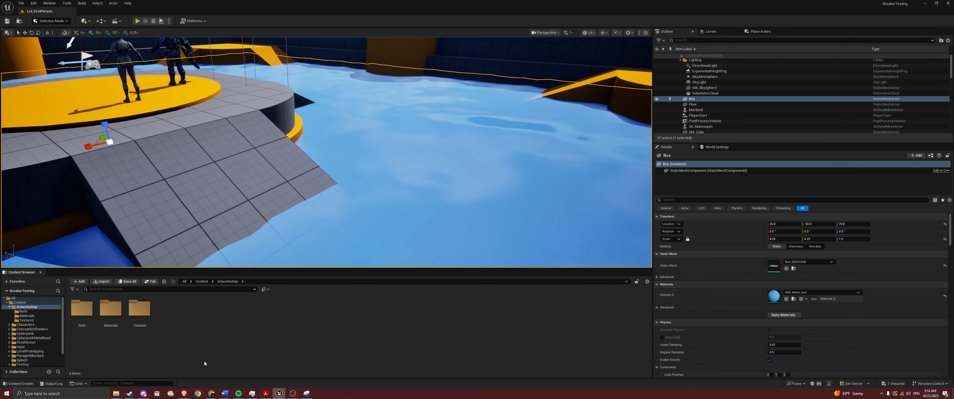
mouse_move(211, 393)
left_click(252, 369)
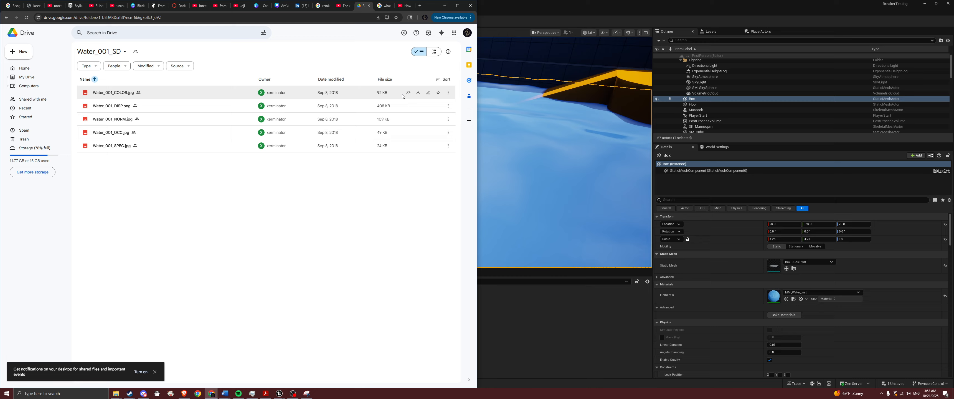
left_click(280, 394)
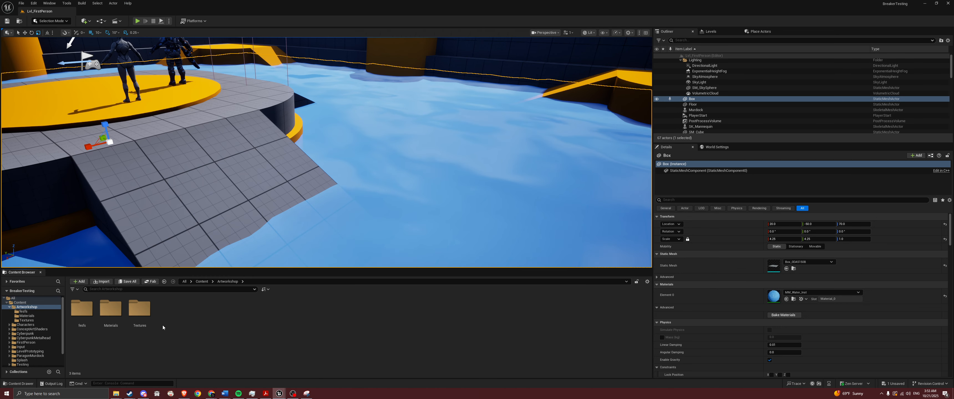
left_click(96, 372)
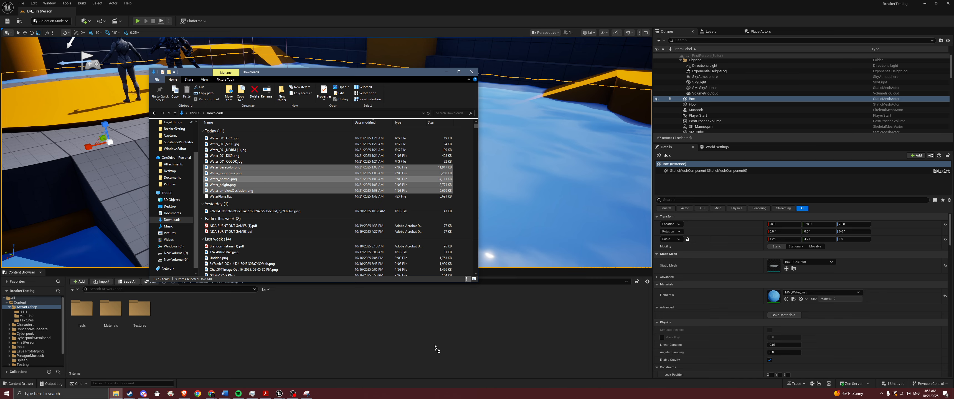
left_click_drag(347, 209, 313, 187)
left_click(394, 340)
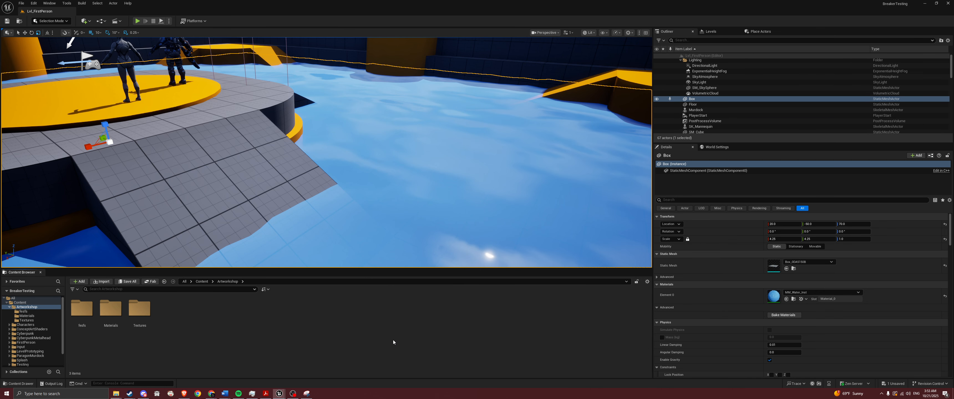
Step: Check the imported water textures in the Textures folder and return to the Materials folder
double_click(138, 315)
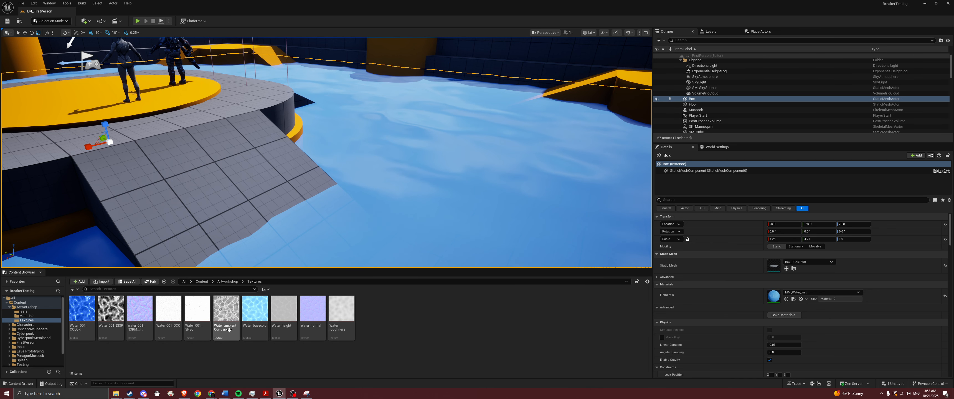
left_click(228, 282)
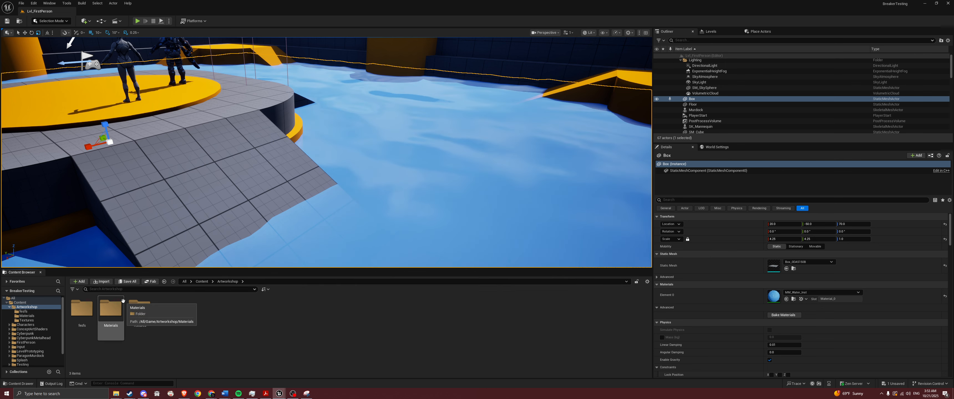
double_click(119, 319)
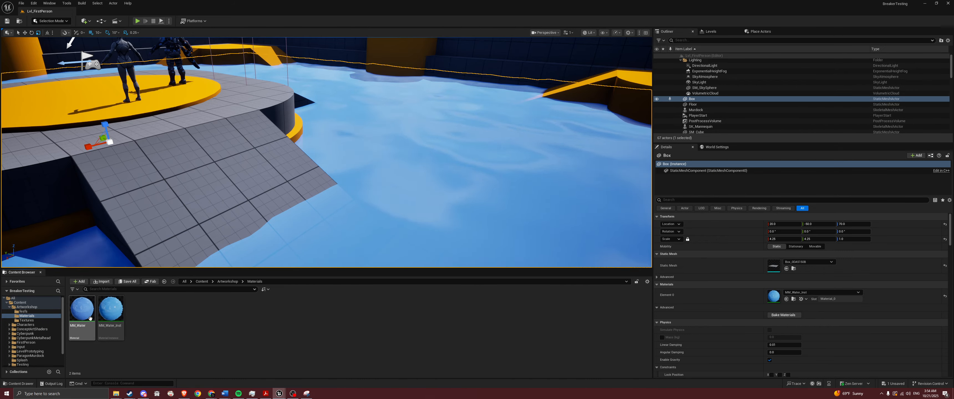
right_click(154, 322)
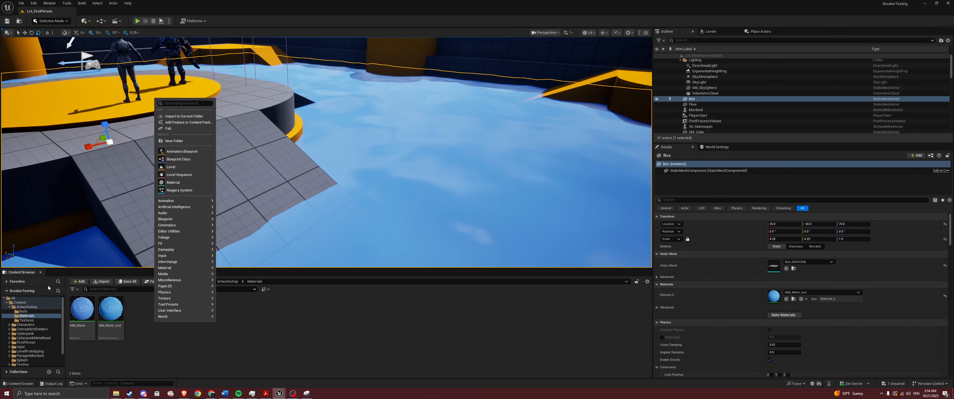
mouse_move(170, 305)
left_click(331, 328)
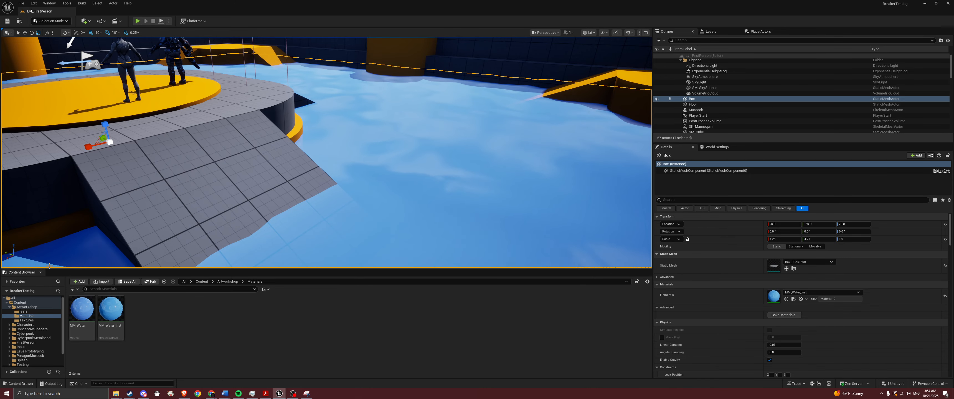
Step: Close the Content Browser, dock it back in the layout from the Content Drawer, and reopen the Materials folder
left_click(40, 272)
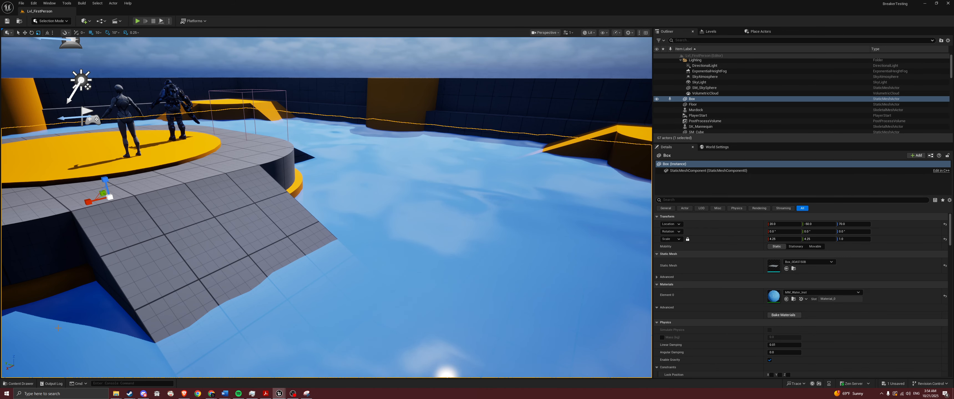
left_click(22, 384)
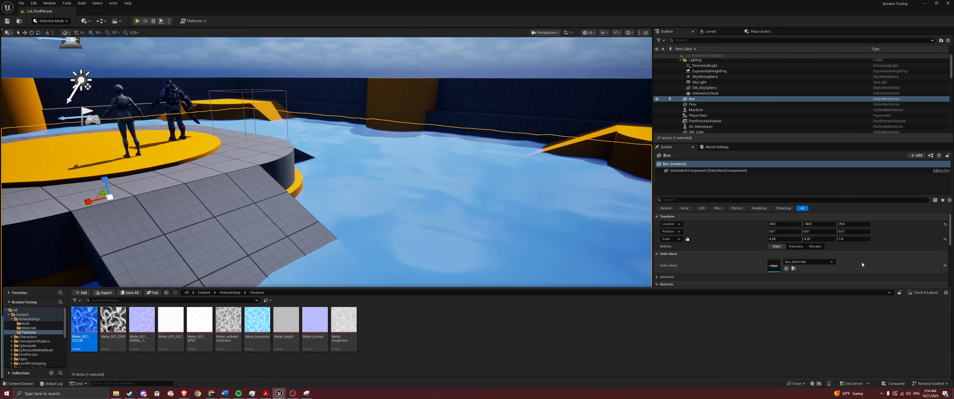
left_click(922, 292)
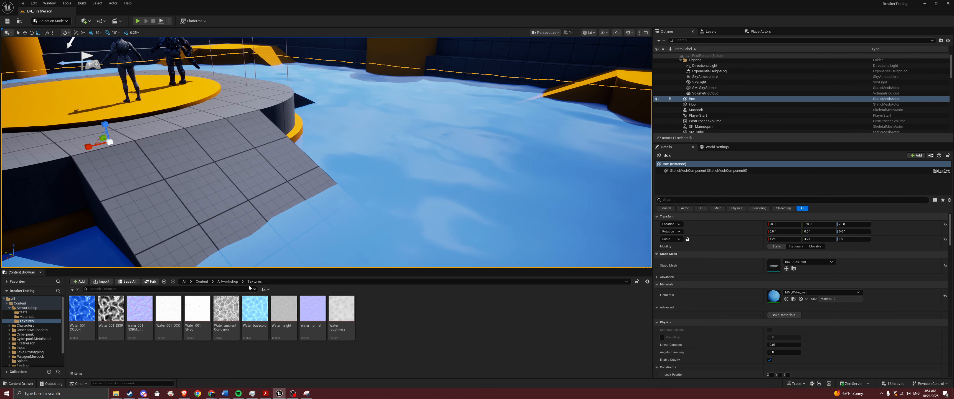
key("alt+Left")
left_click(109, 326)
double_click(108, 326)
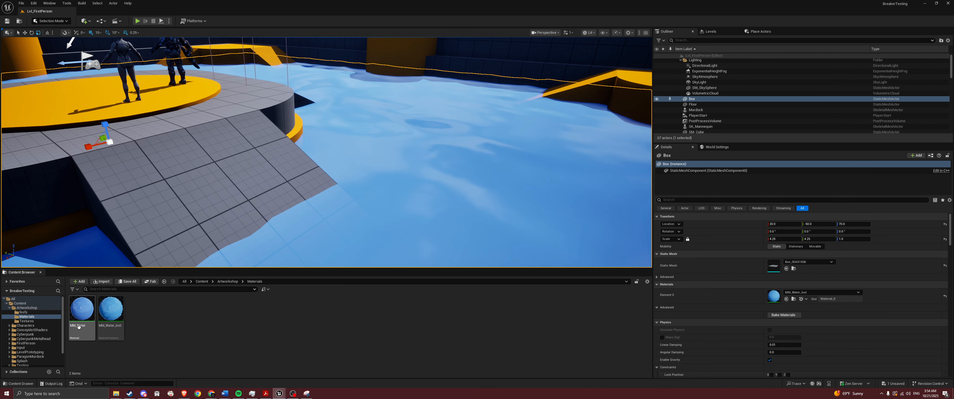
Step: Create a new material named MM in the Materials folder
right_click(160, 342)
left_click(183, 198)
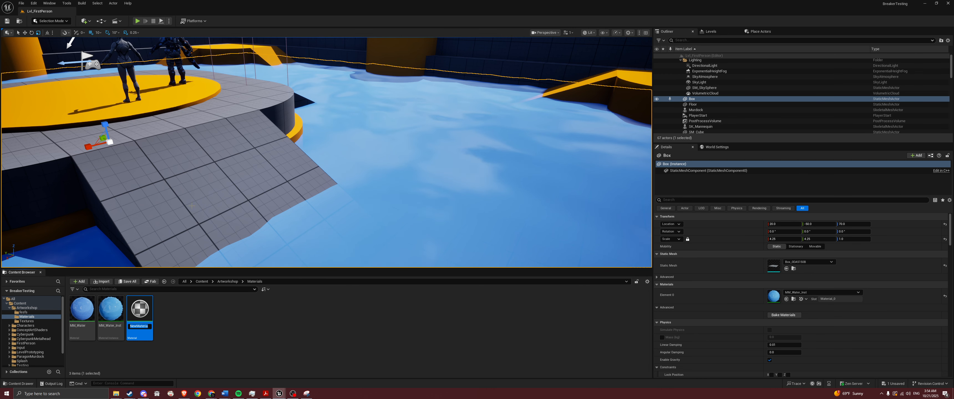
type("M")
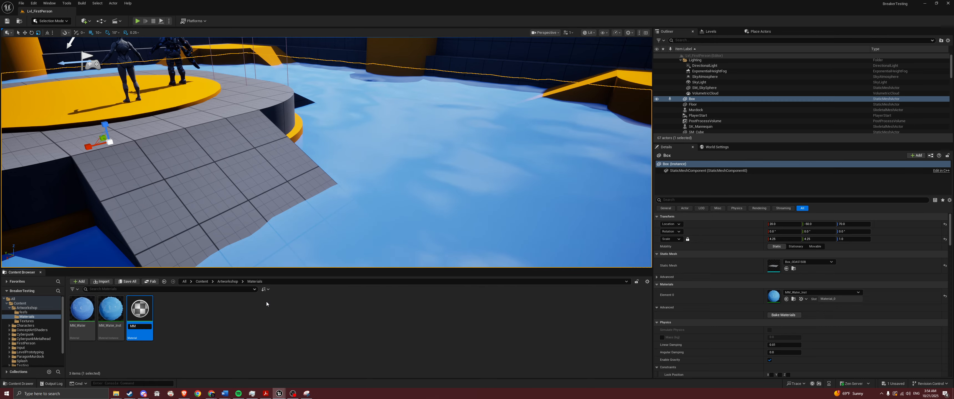
type("M")
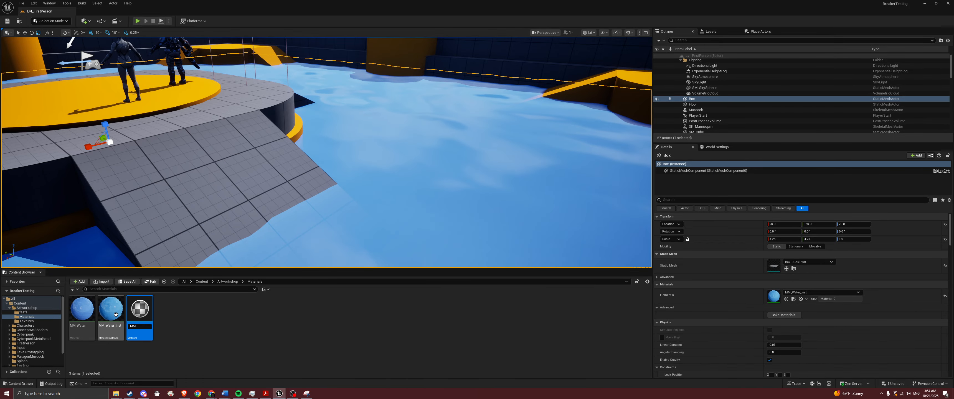
key("Return")
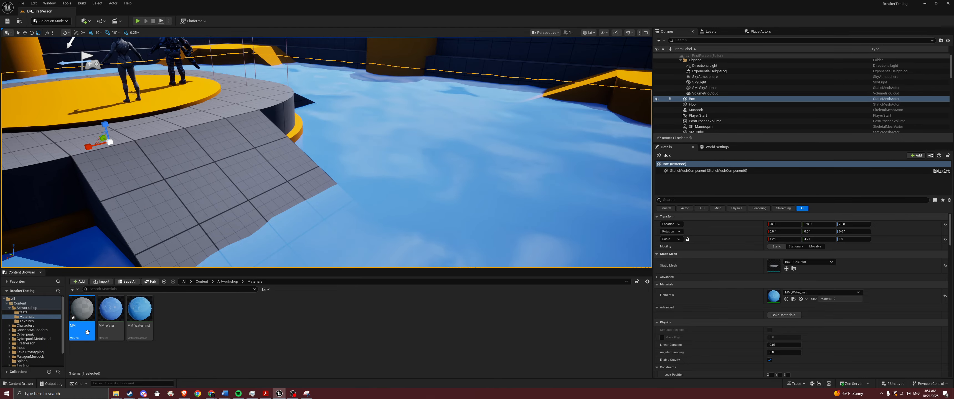
Step: Open the MM_Water material and examine its Color, Normal and Displacement node groups
double_click(118, 312)
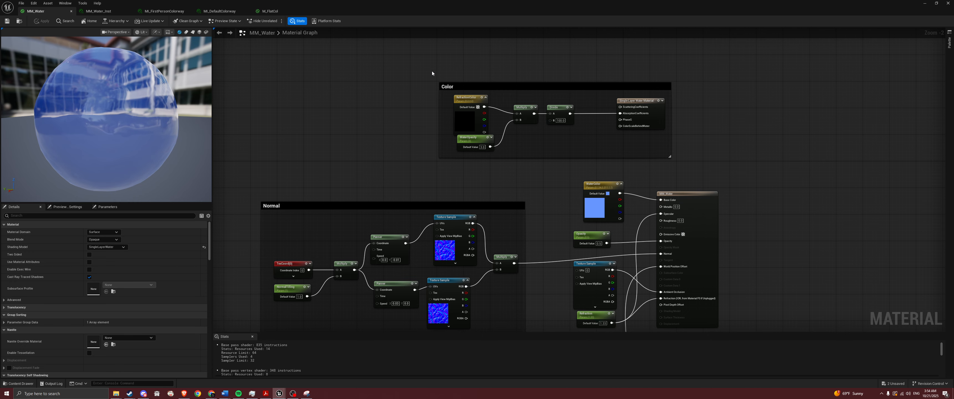
right_click_drag(389, 161, 405, 102)
right_click_drag(472, 312, 470, 145)
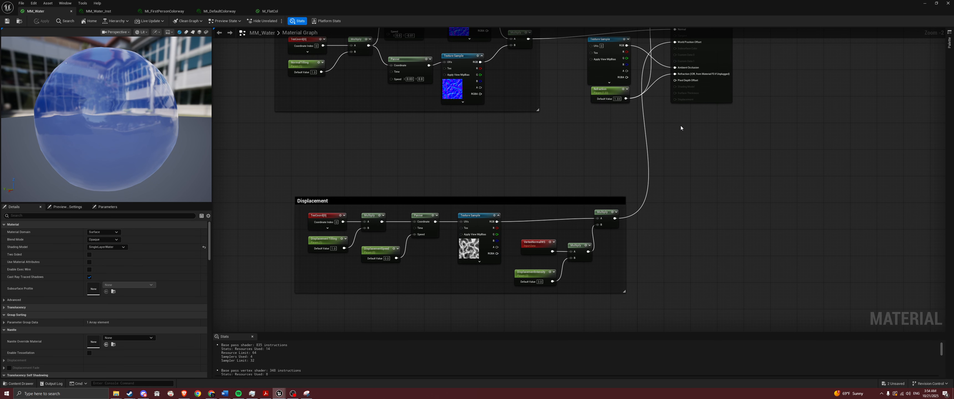
left_click(925, 3)
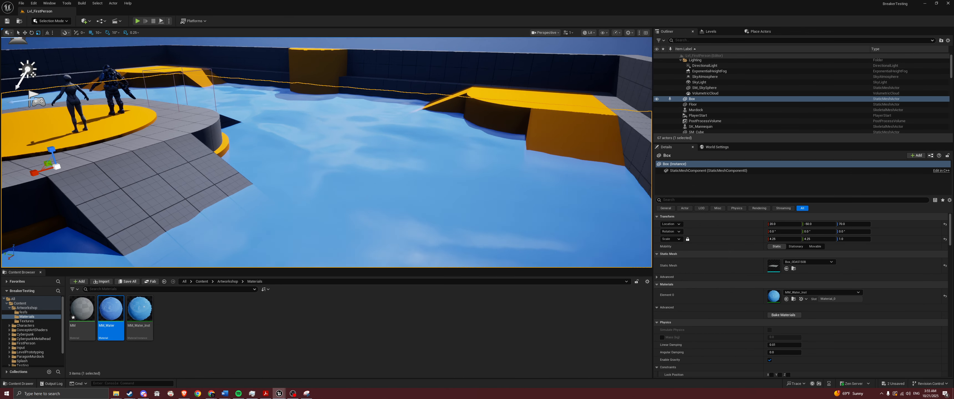
Step: Inspect the water plane from several angles, including its outer edge beyond the wall and the surface near the ramp
mouse_move(506, 156)
right_mouse_down()
mouse_move(493, 185)
mouse_move(505, 155)
right_mouse_up()
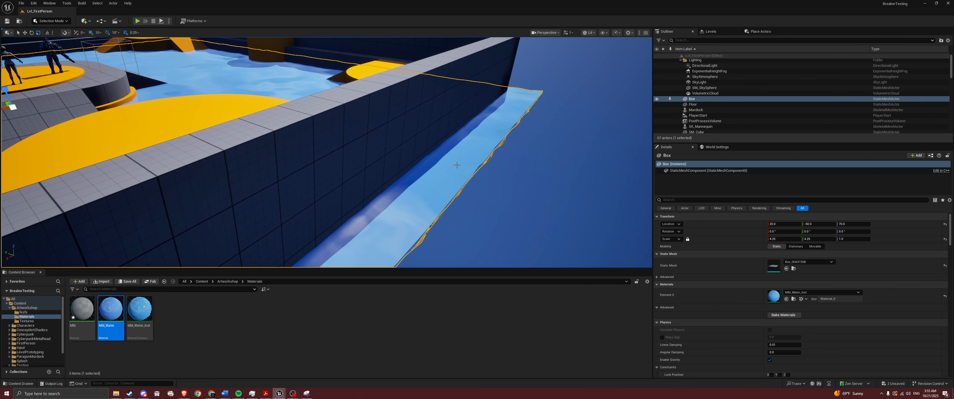
right_click(505, 155)
key("Escape")
left_click(506, 156)
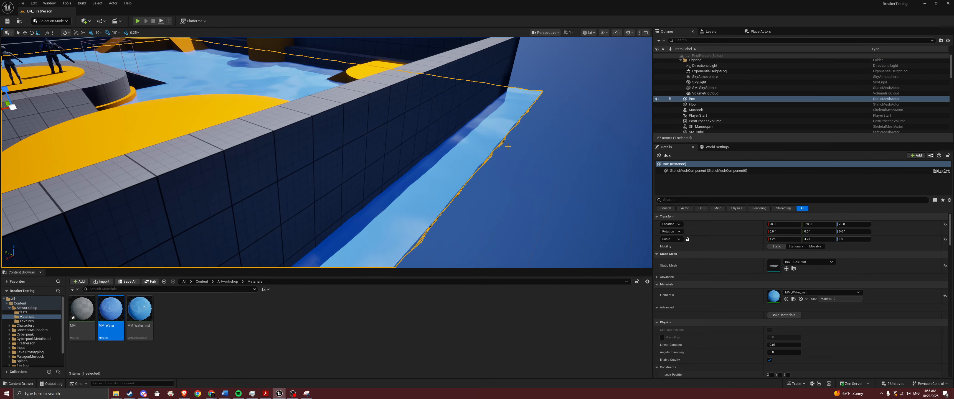
key("f")
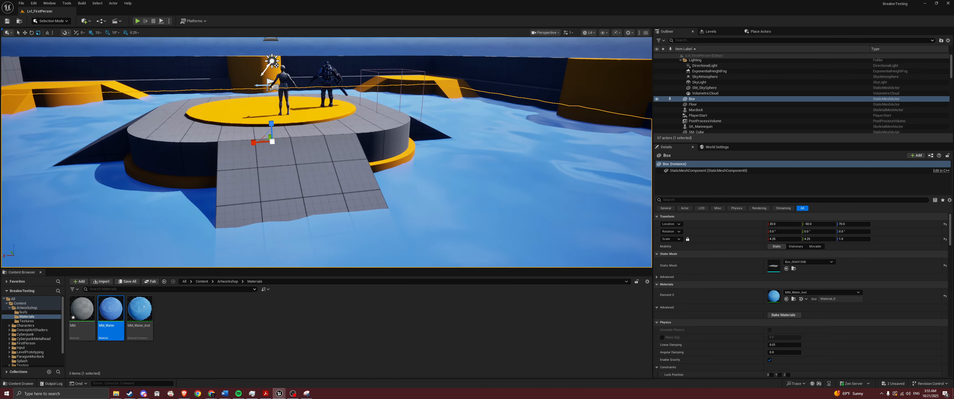
right_click_drag(428, 109, 428, 108)
key("q")
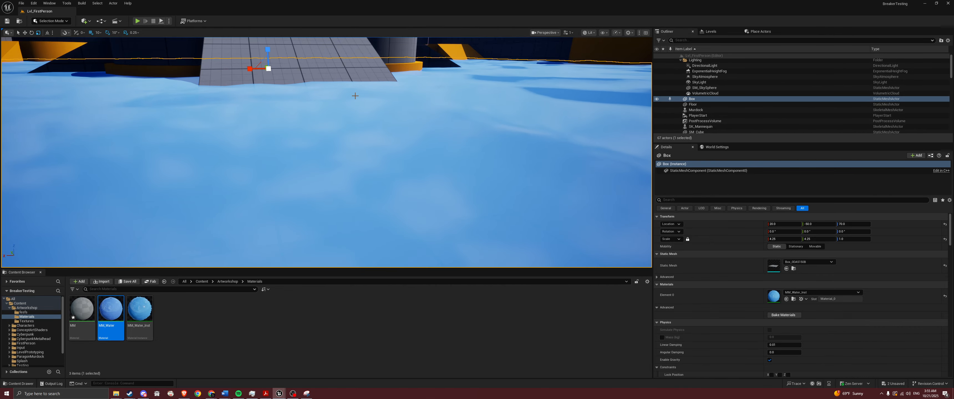
right_click_drag(356, 95, 313, 135)
key("s")
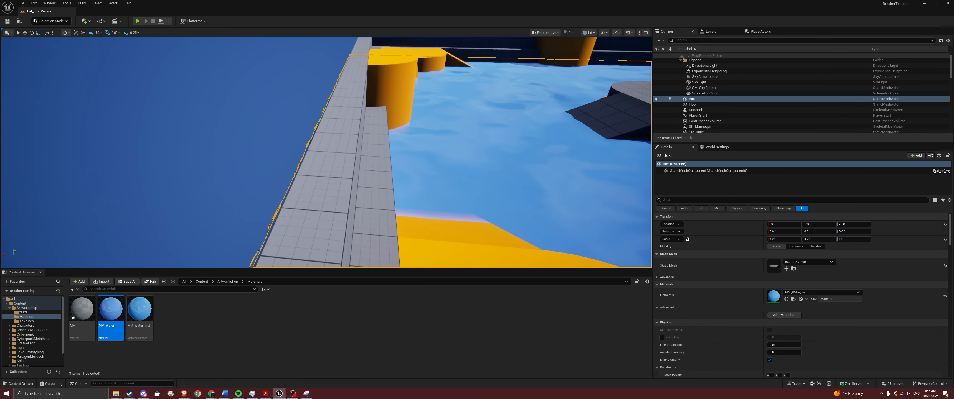
Step: Switch to Modeling mode and create a flat 1000 by 1000 box mesh, 1 high, over the arena wall
left_click(69, 21)
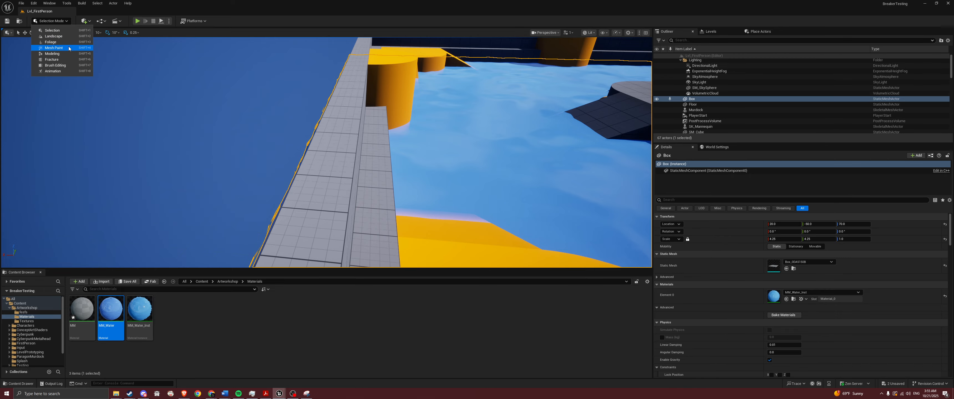
left_click(53, 54)
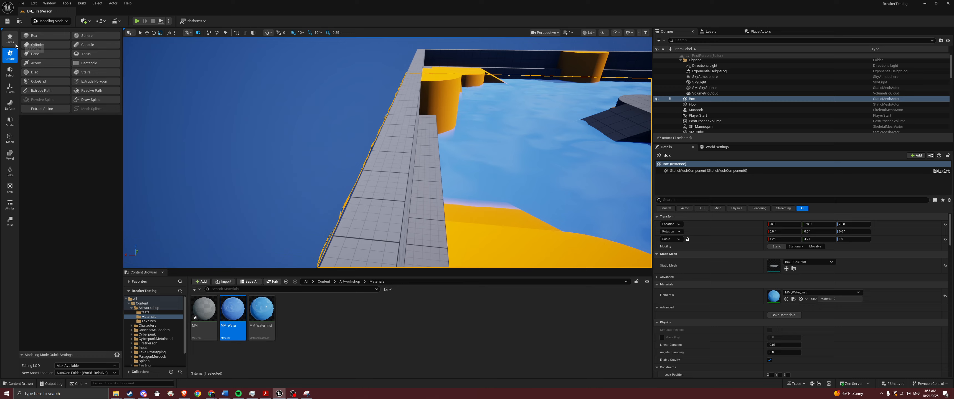
left_click(41, 36)
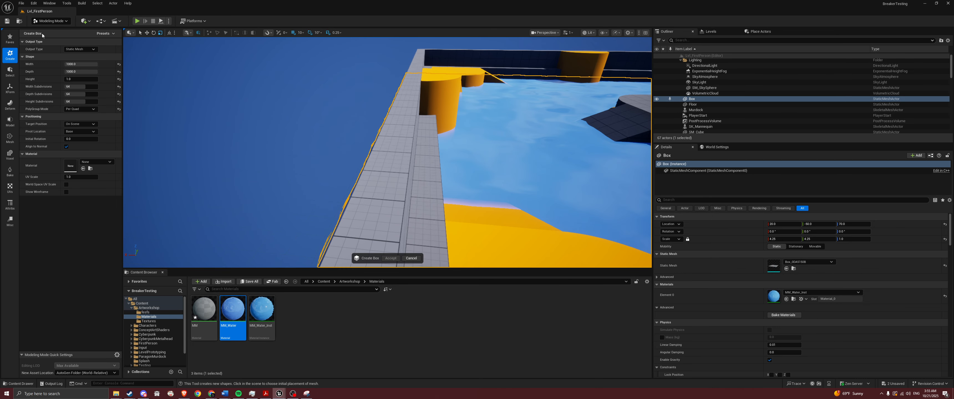
left_click(396, 137)
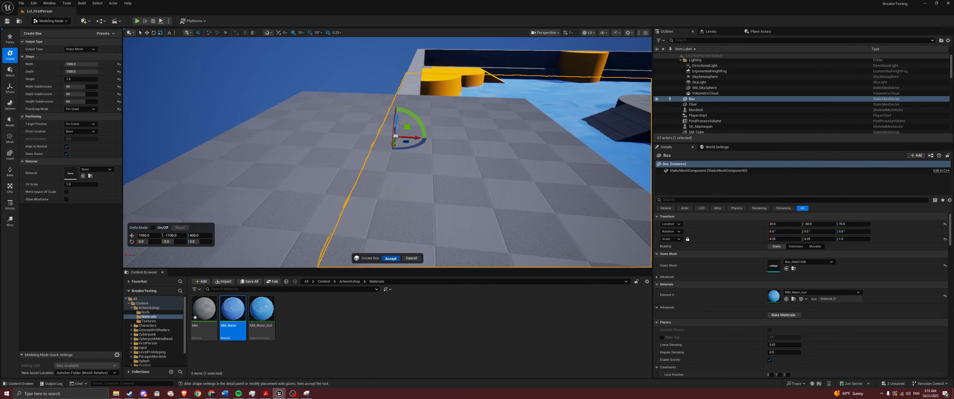
left_click(392, 260)
Step: Move the new flat box from the wall to above the water inside the arena
right_click_drag(410, 134, 410, 134)
key("s")
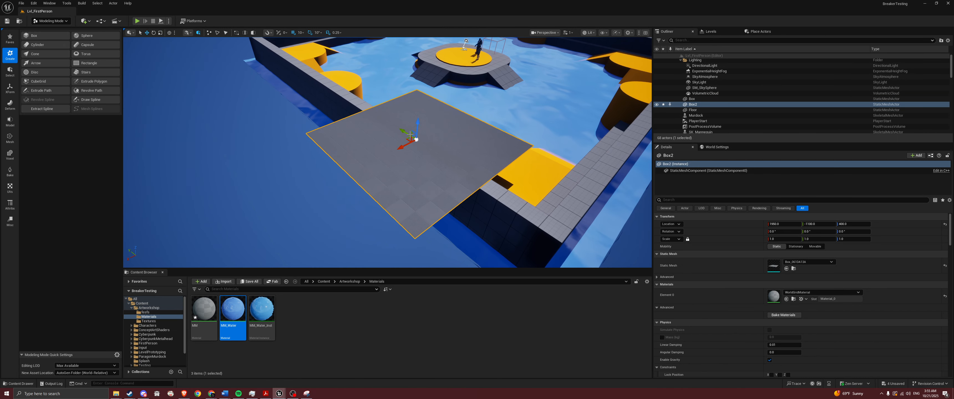
left_click_drag(405, 144, 516, 86)
key("s")
right_click_drag(513, 127, 513, 127)
key("w")
Step: Scale the flat box to 3 in X and Y and delete it from the level
key("r")
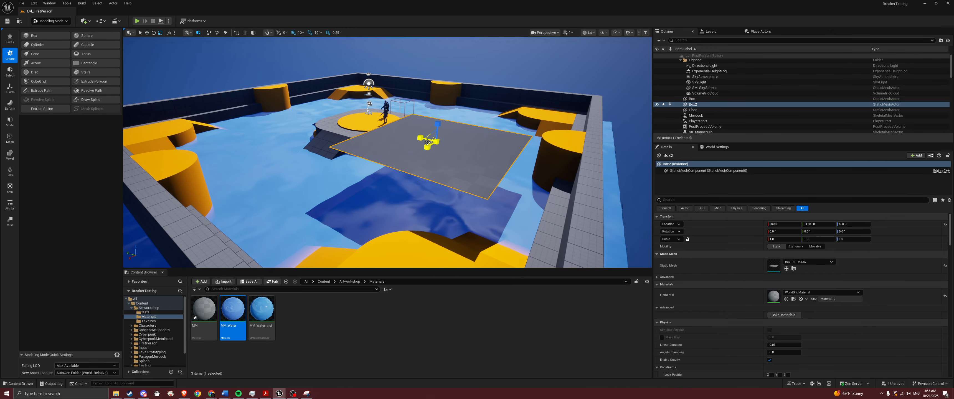
left_click_drag(427, 142, 448, 132)
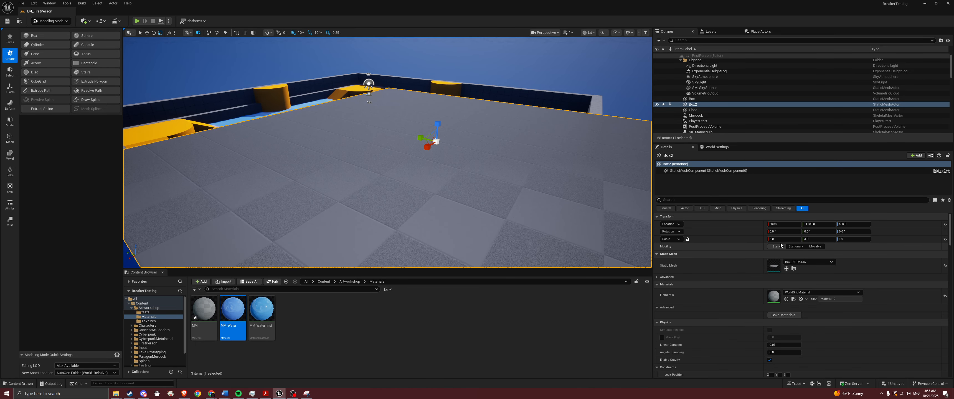
key("Delete")
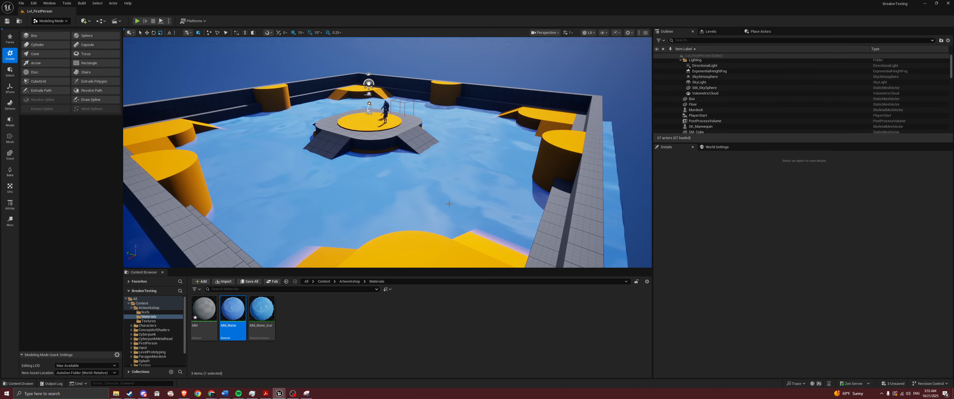
Step: Reopen the MM_Water material graph
right_click_drag(450, 205, 460, 190)
double_click(233, 321)
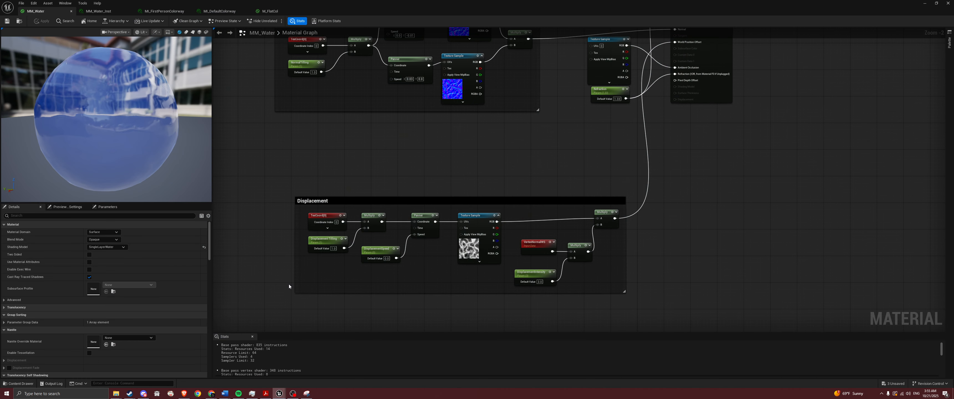
Step: Check the material's Shading Model options for SingleLayerWater
right_click_drag(450, 159, 432, 258)
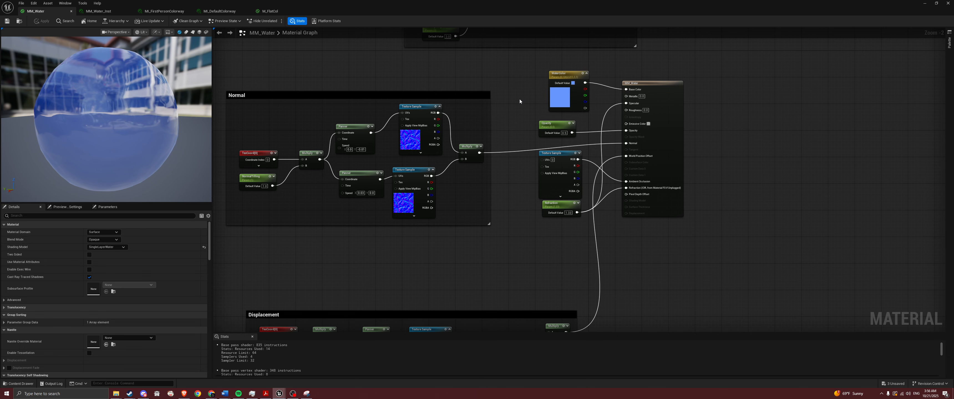
right_click_drag(520, 100, 517, 157)
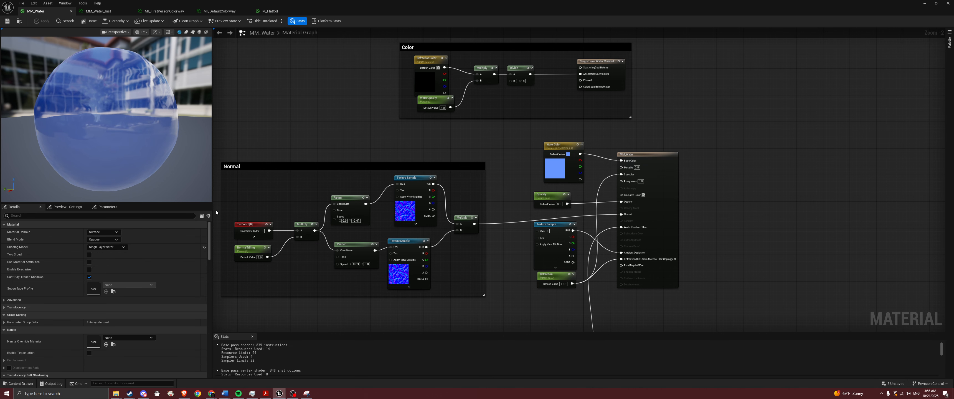
left_click(103, 248)
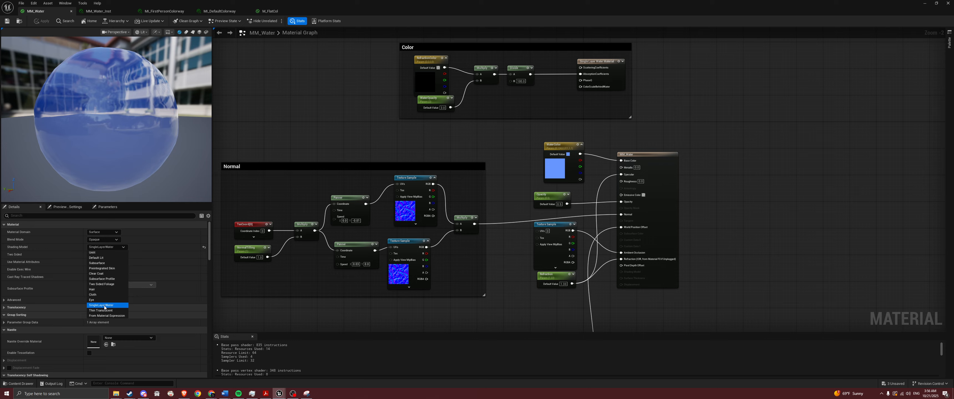
left_click(518, 152)
Step: Inspect the WaterColor vector parameter that feeds the material's Base Color
mouse_move(624, 139)
right_mouse_down()
mouse_move(543, 150)
mouse_move(492, 180)
right_mouse_up()
scroll(542, 149, "up", 2)
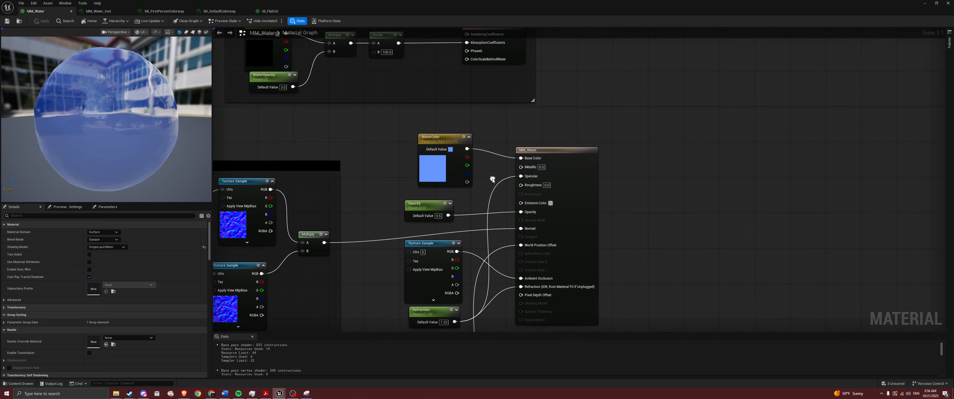
right_click_drag(403, 164, 401, 144)
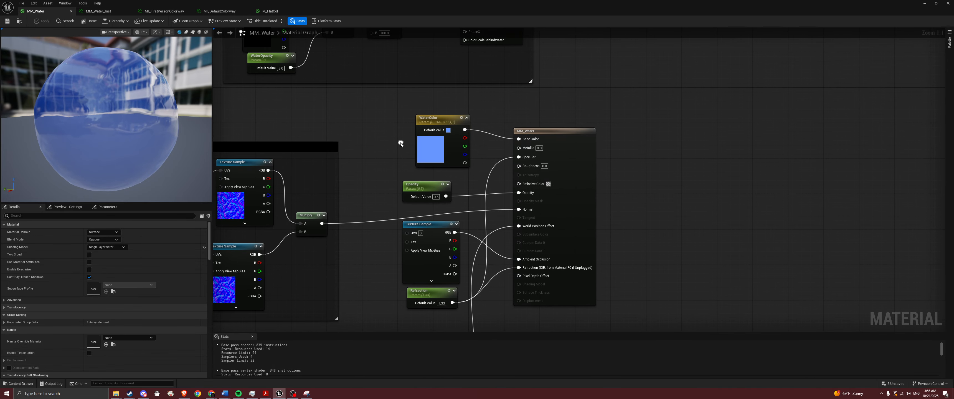
left_click(427, 123)
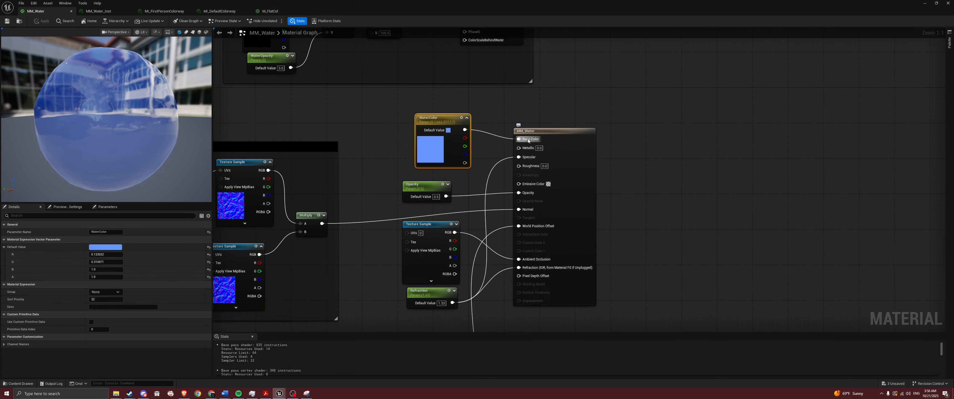
left_click(531, 116)
left_click(427, 118)
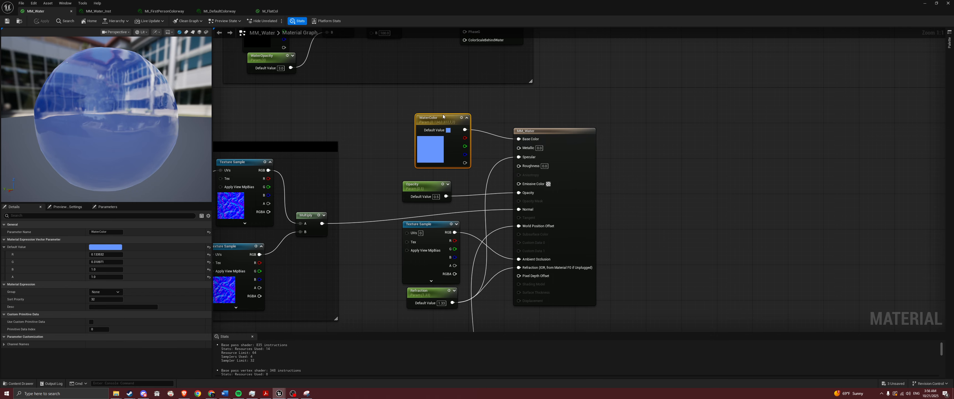
Step: Add a trial Constant4Vector node beside the material output, convert it to a parameter, and delete the trial nodes
right_click(616, 119)
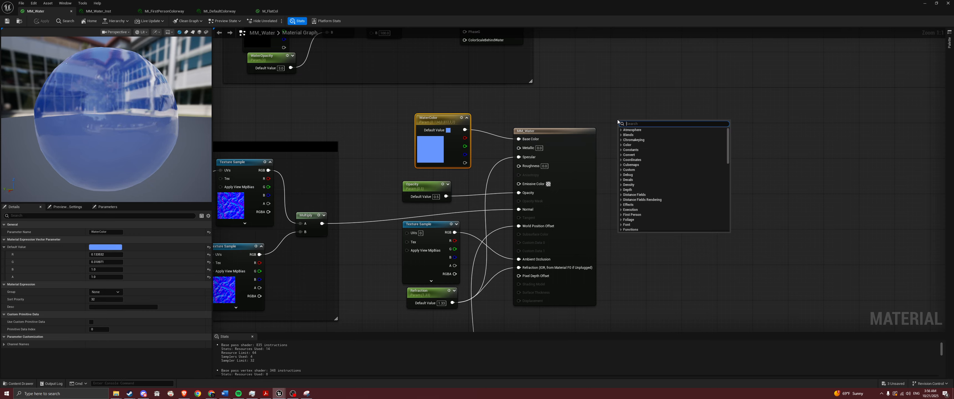
type("4 con")
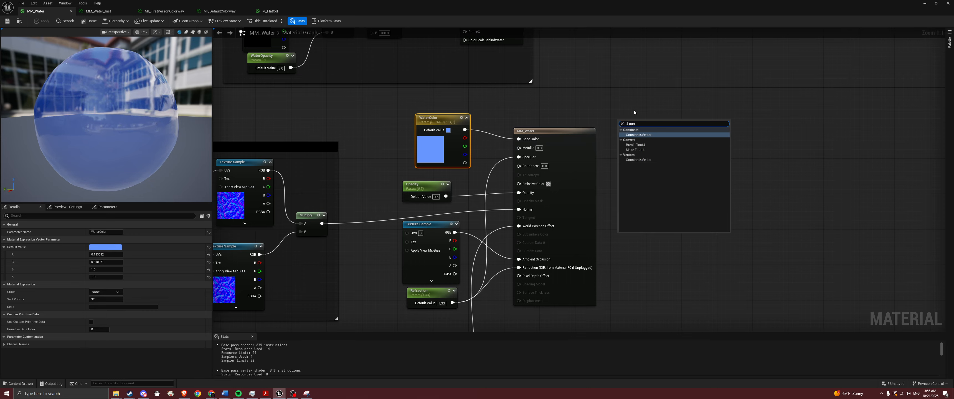
left_click(629, 135)
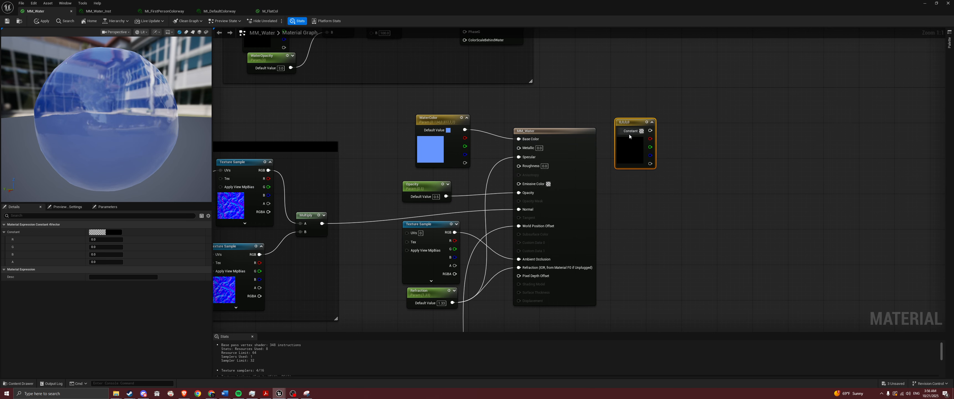
right_click(631, 125)
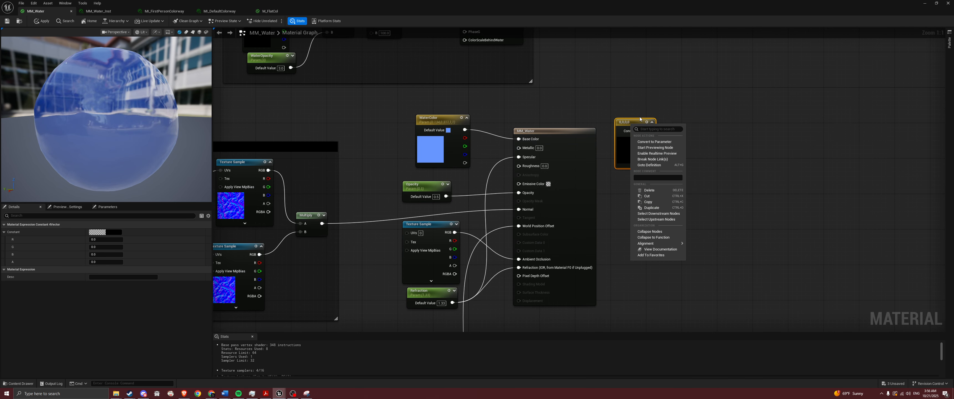
left_click(653, 142)
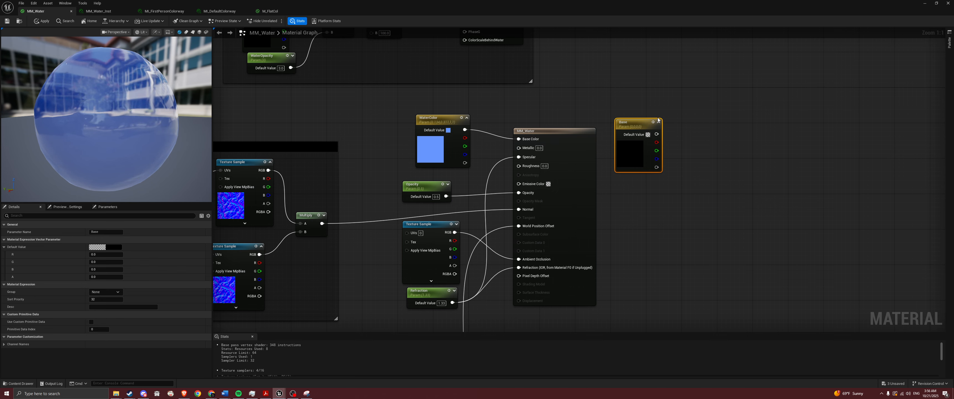
key("Delete")
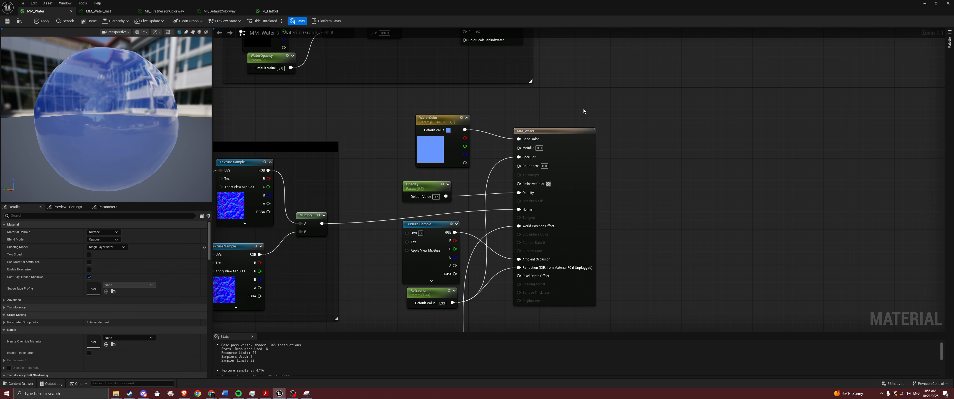
left_click(631, 134)
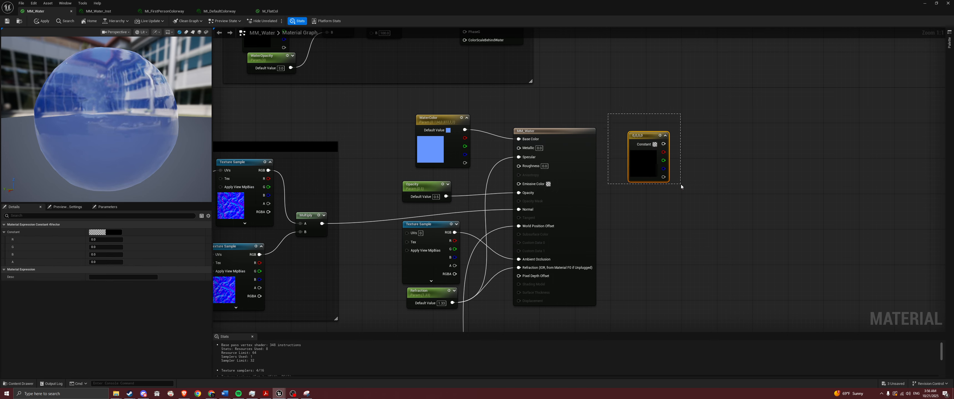
key("Delete")
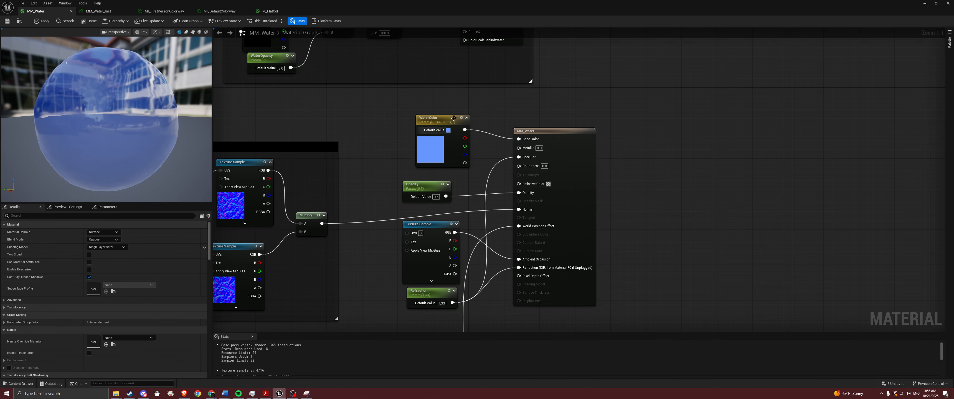
Step: Accept the blue default color of the WaterColor parameter and connect its output to Base Color
left_click(442, 139)
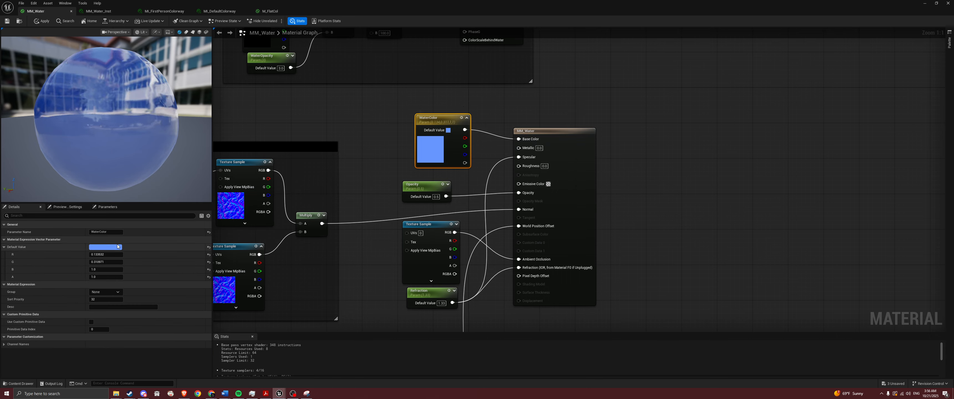
left_click(118, 247)
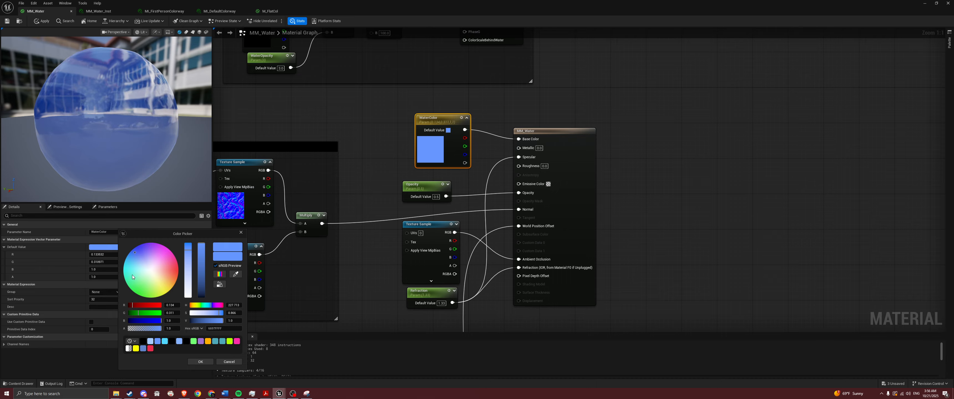
left_click(200, 362)
left_click_drag(465, 129, 530, 140)
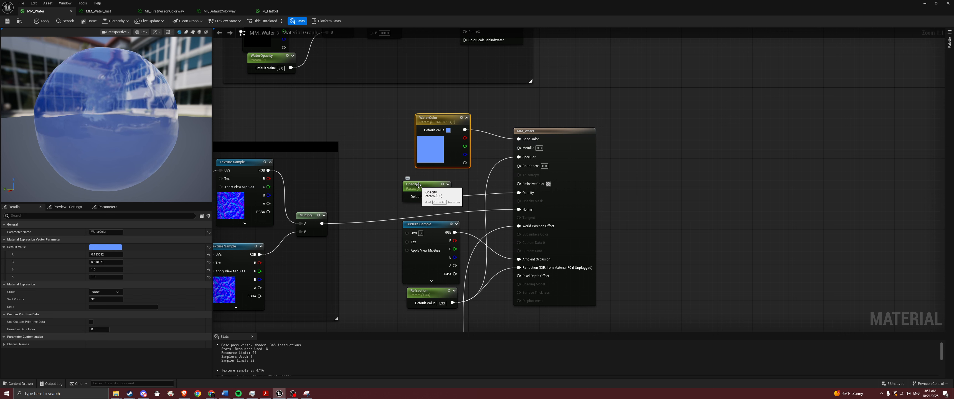
right_click(628, 190)
type("sca")
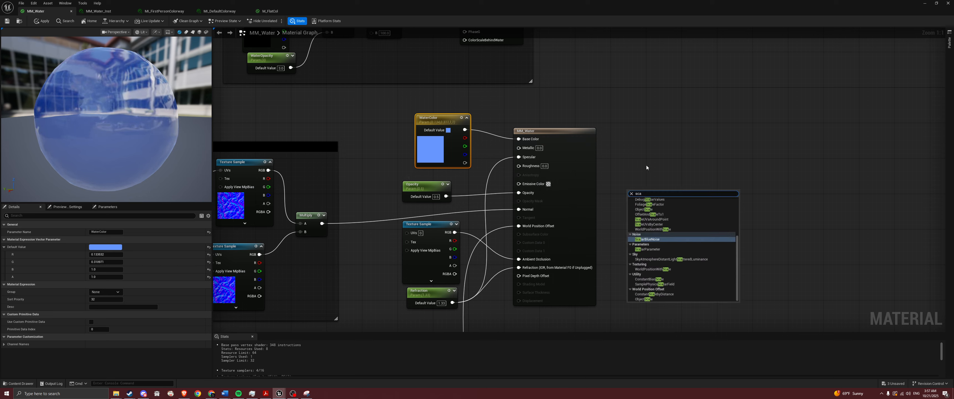
type("lar")
key("Return")
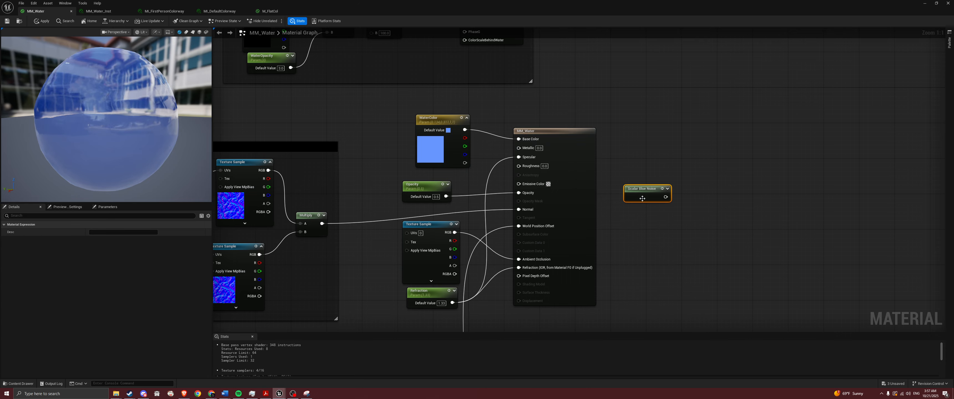
key("Delete")
Step: Add trial scalar parameter nodes beside the material output and delete them again
right_click(641, 176)
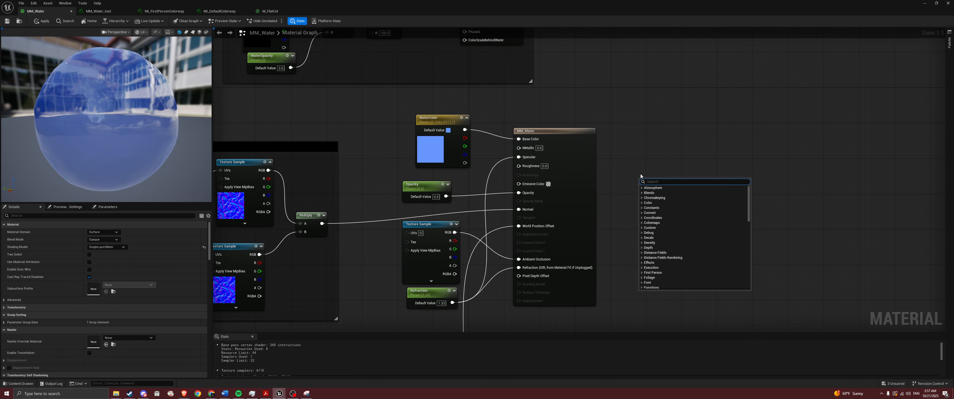
type("scalar")
left_click(663, 222)
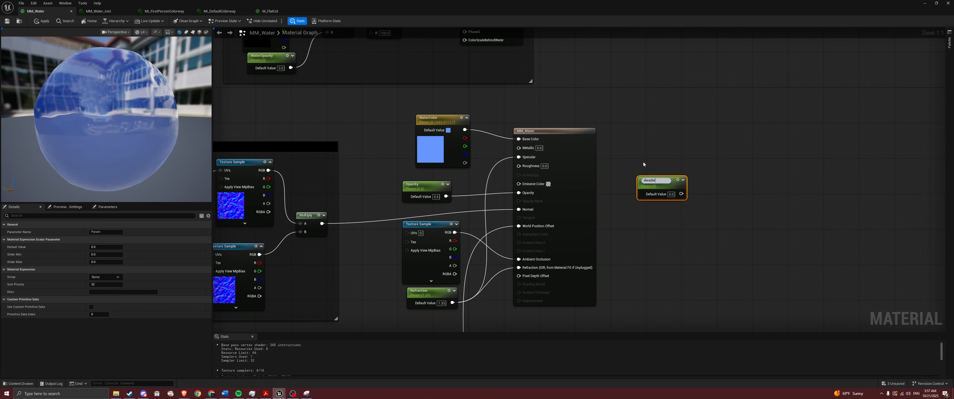
left_click(646, 153)
left_click(654, 178)
key("Delete")
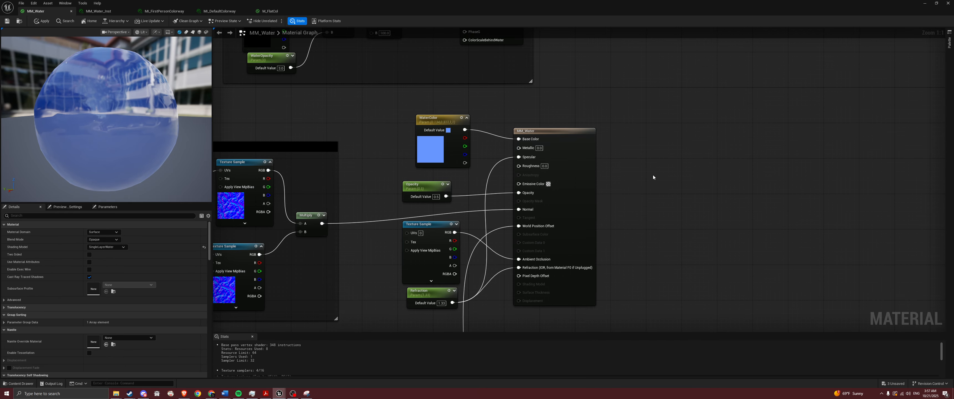
key("ctrl+z")
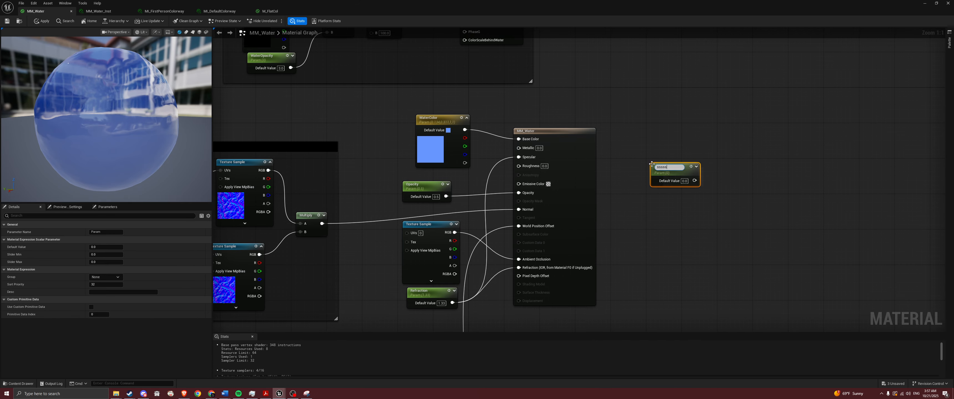
left_click_drag(640, 138, 689, 210)
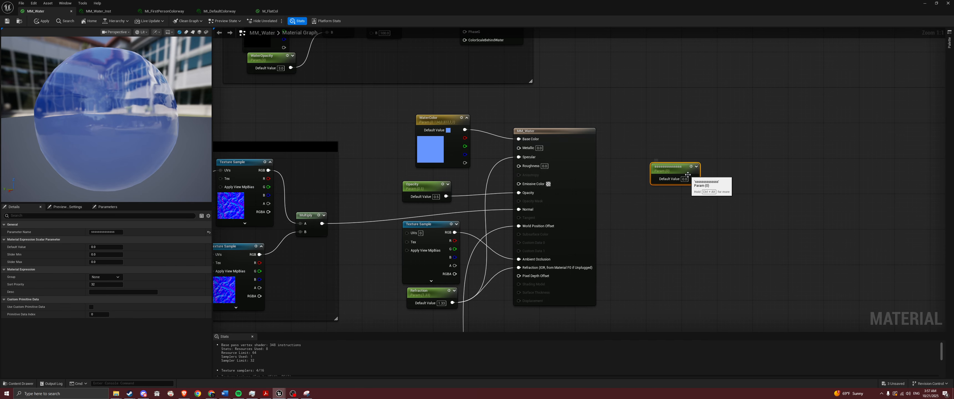
key("Delete")
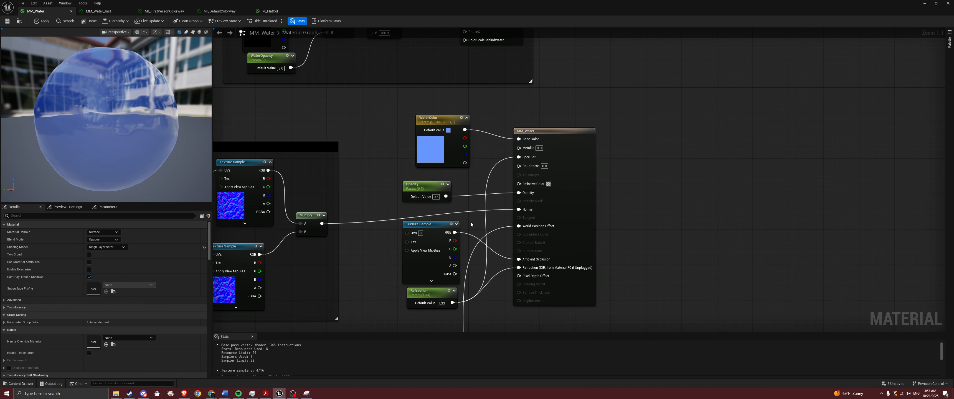
Step: Add the Water_001_OCC texture as a Texture Sample beside the output node and connect its RGB to Ambient Occlusion
right_click_drag(471, 222, 493, 180)
left_click(461, 182)
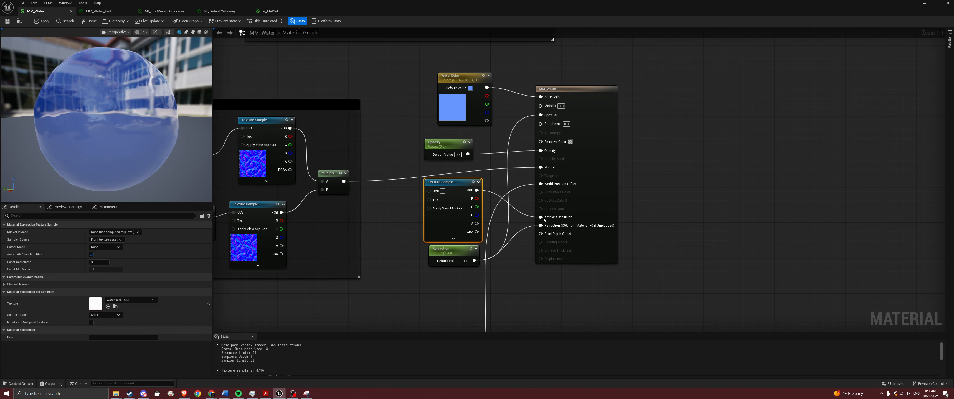
left_click(696, 213)
key("ctrl+space")
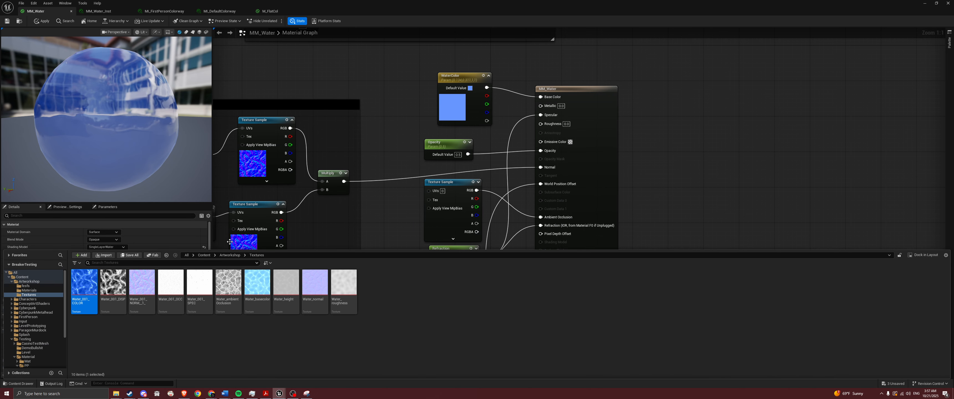
left_click_drag(170, 285, 690, 188)
left_click_drag(750, 200, 540, 218)
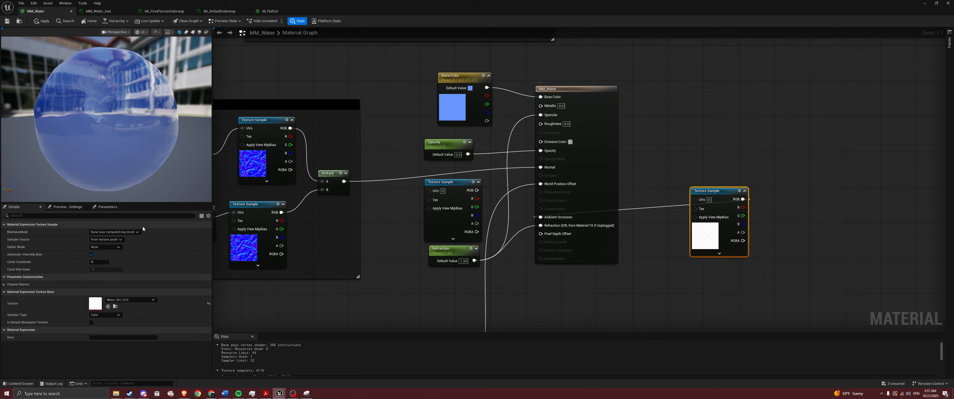
left_click(595, 298)
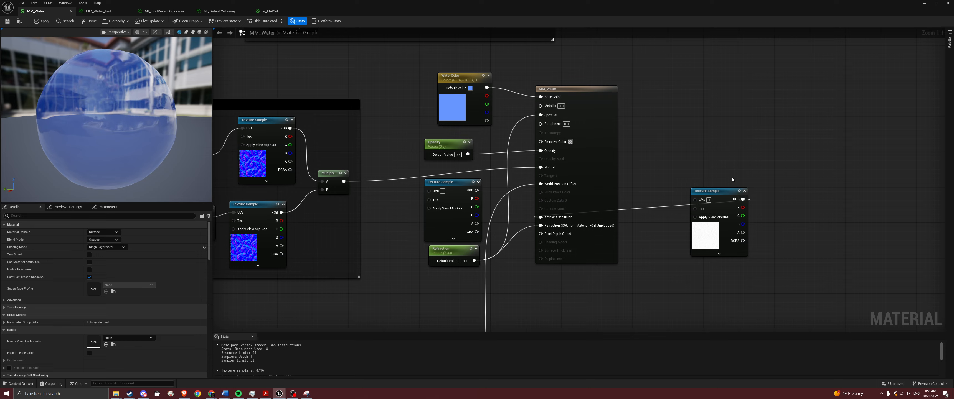
left_click(724, 198)
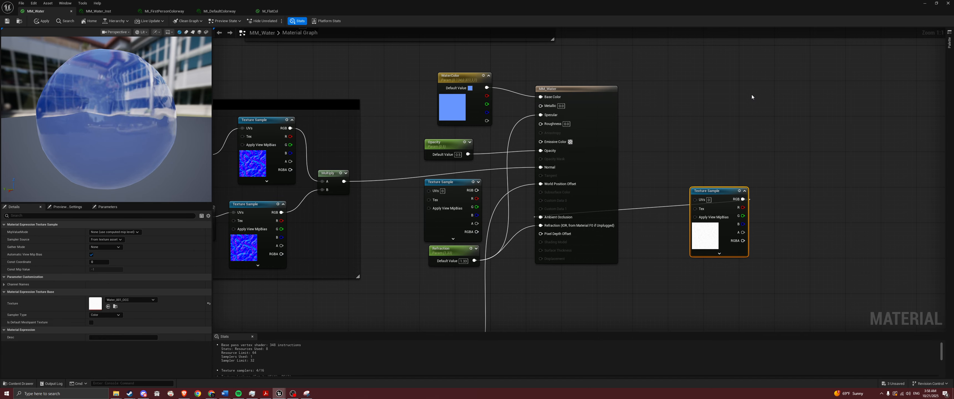
left_click(725, 88)
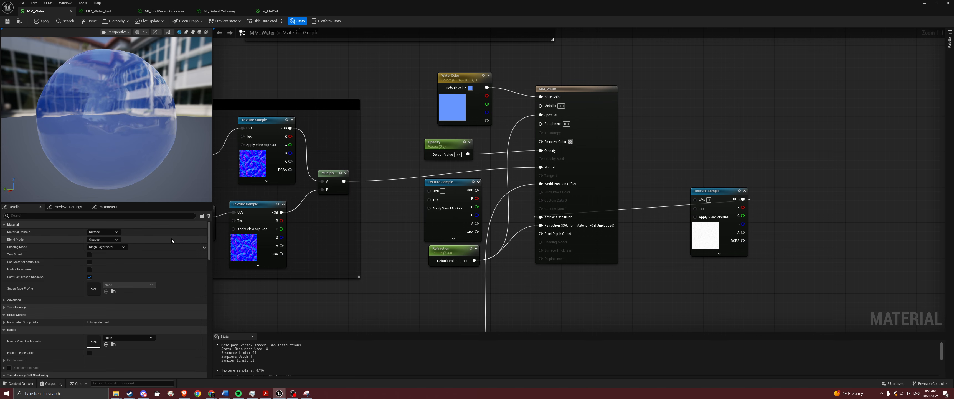
Step: Filter the material properties for "refr" and check the Refraction Method options for Index Of Refraction
left_click(166, 215)
type("refr")
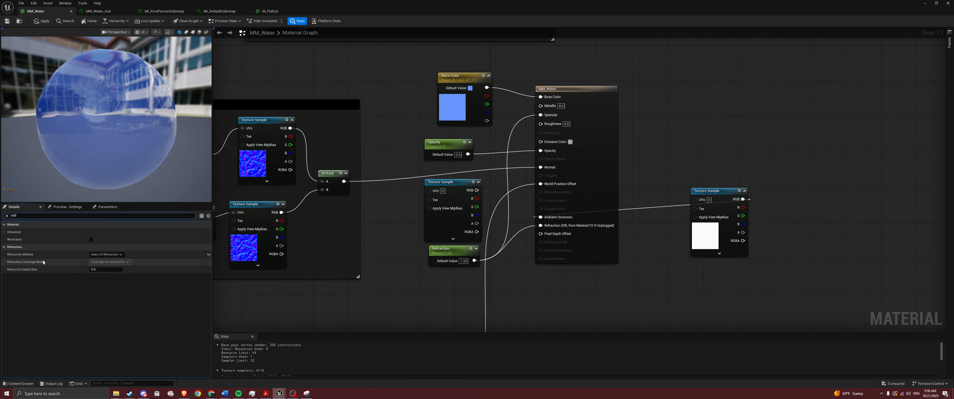
left_click(95, 255)
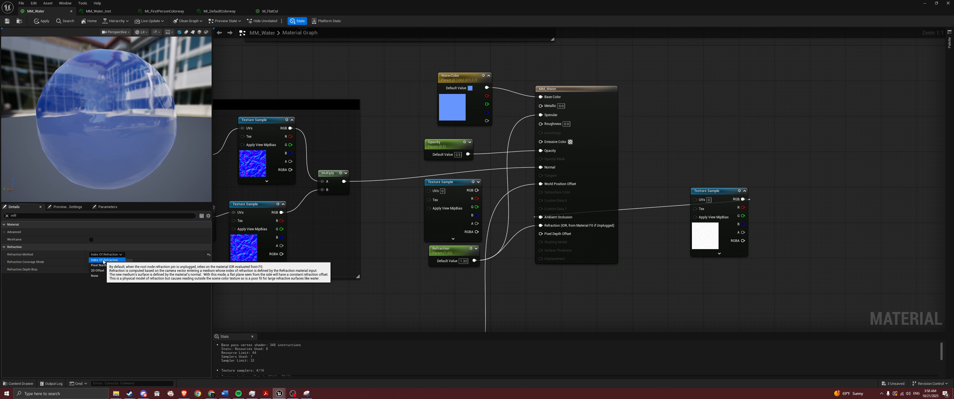
key("Escape")
left_click(374, 282)
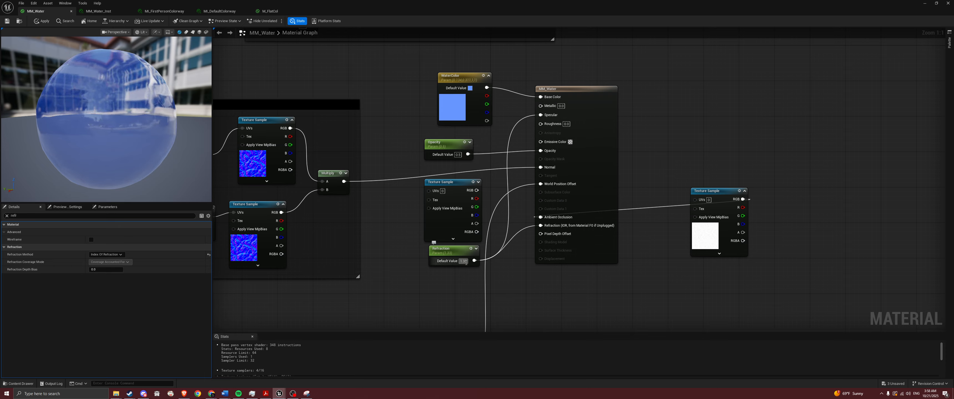
Step: Clear the property filter, and add a trial SingleLayerWaterMaterialOutput node beside the Color group and delete it again
left_click(6, 215)
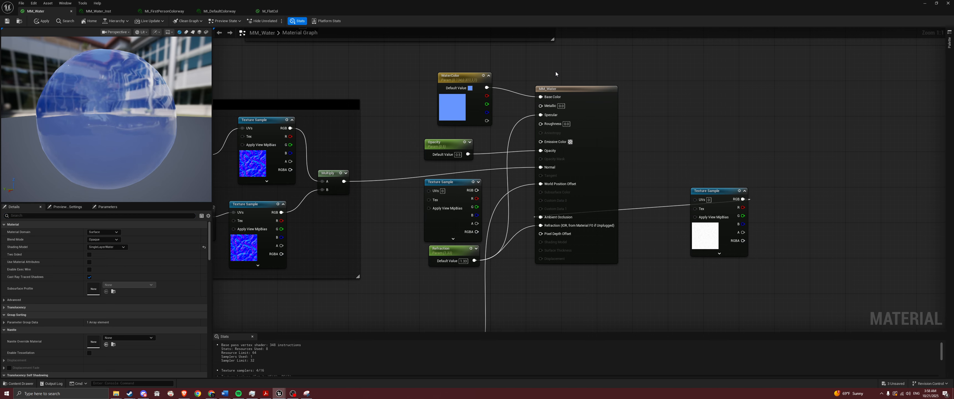
right_click_drag(555, 72, 599, 247)
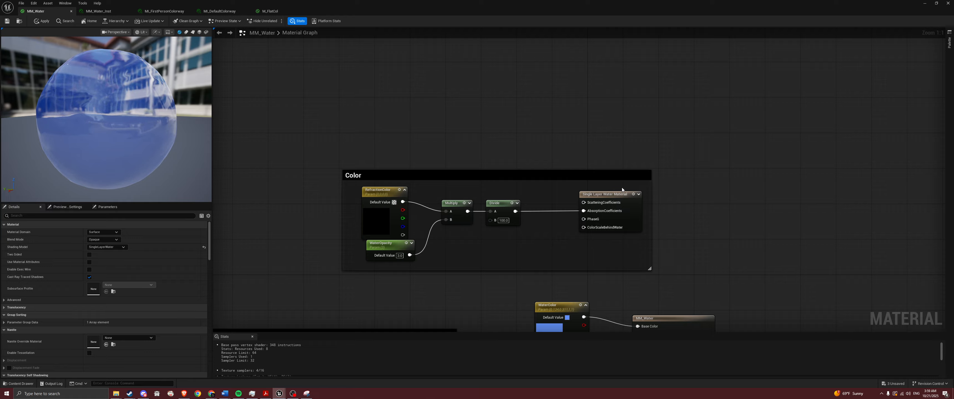
right_click(683, 149)
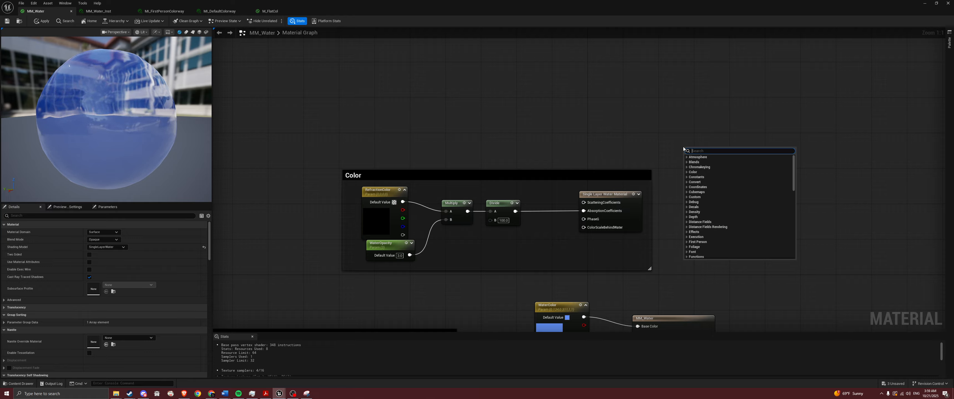
left_click(682, 146)
right_click(727, 215)
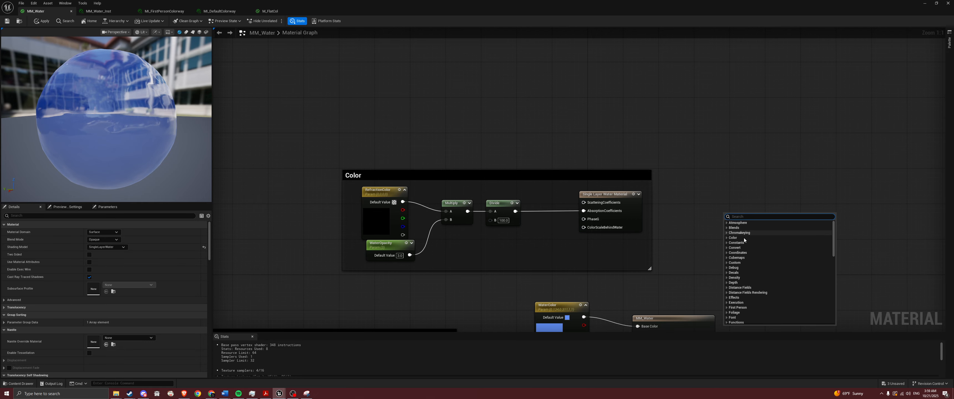
left_click(726, 190)
right_click(713, 207)
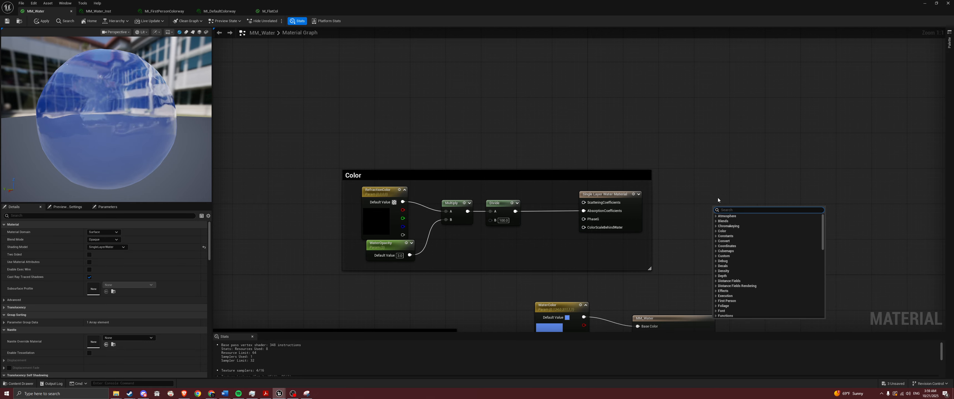
left_click(691, 193)
right_click(695, 220)
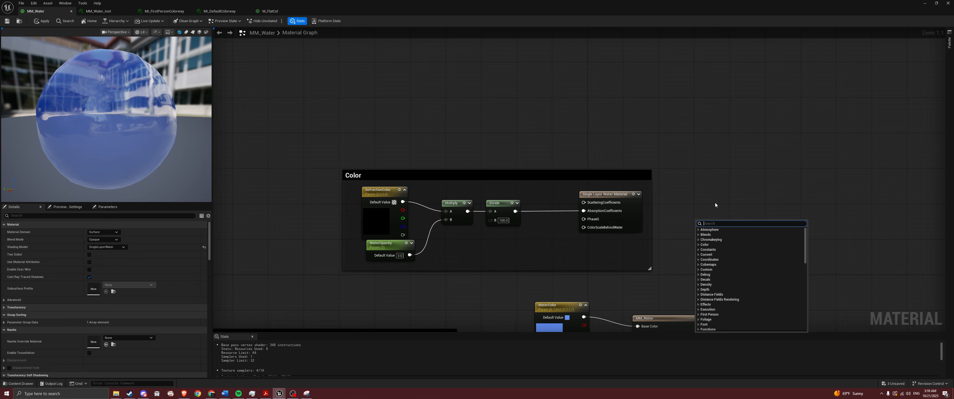
type("single la")
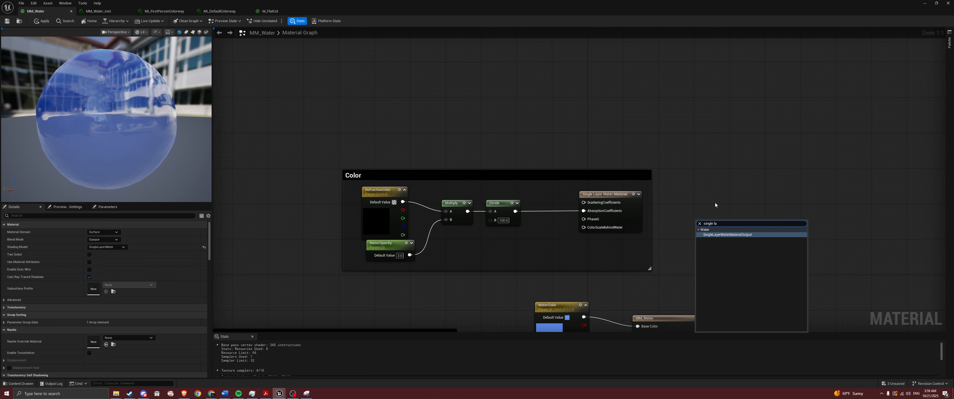
key("Return")
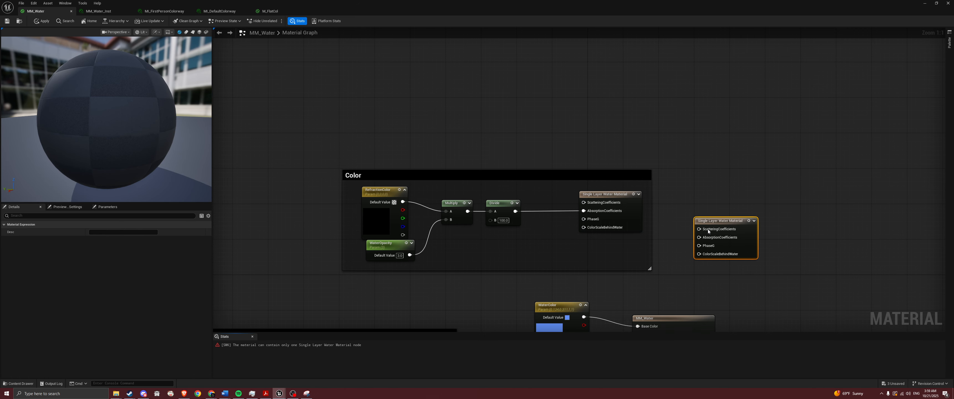
key("Delete")
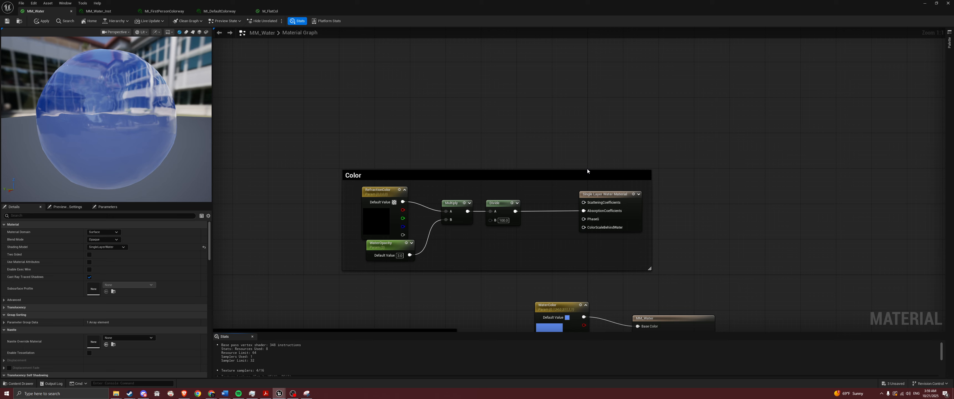
Step: Disconnect the AbsorptionCoefficients input of the Single Layer Water Material node and reconnect the Divide output to it
left_click(584, 211, "alt")
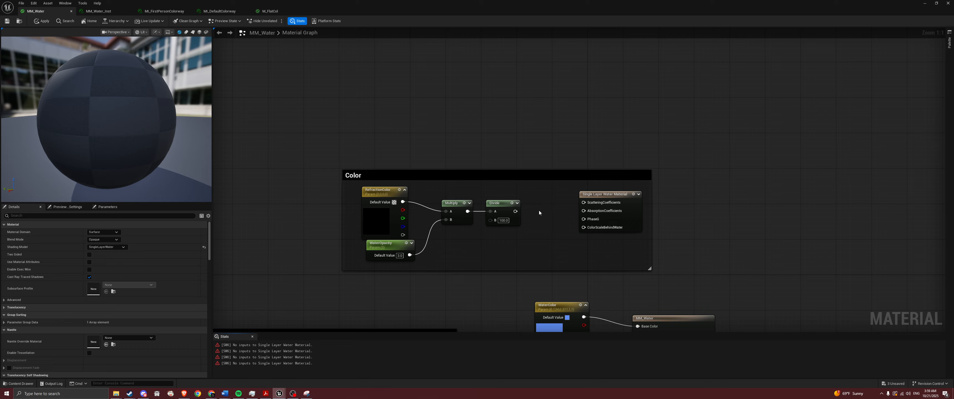
left_click_drag(515, 211, 584, 211)
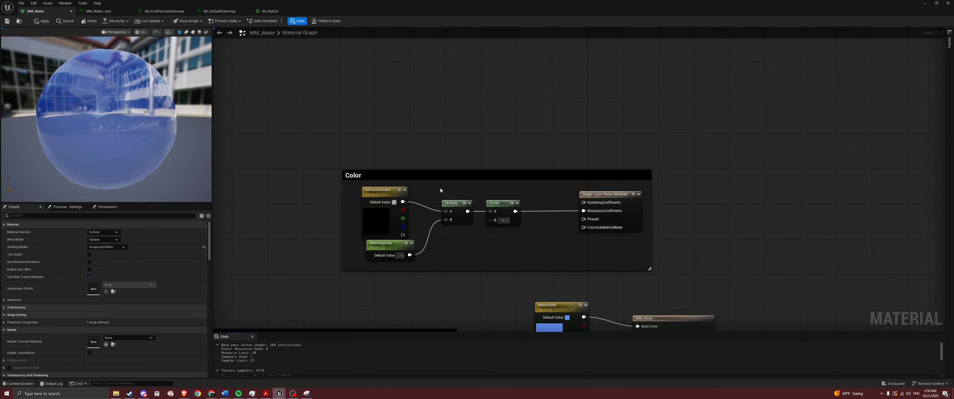
left_click_drag(355, 181, 499, 257)
left_click(451, 133)
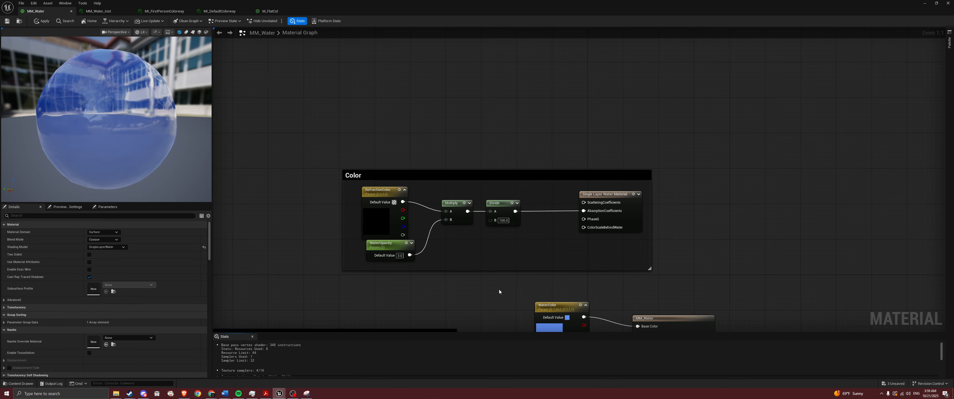
Step: Add trial Multiply nodes above and below the Color group and delete them again
right_click_drag(498, 292, 468, 220)
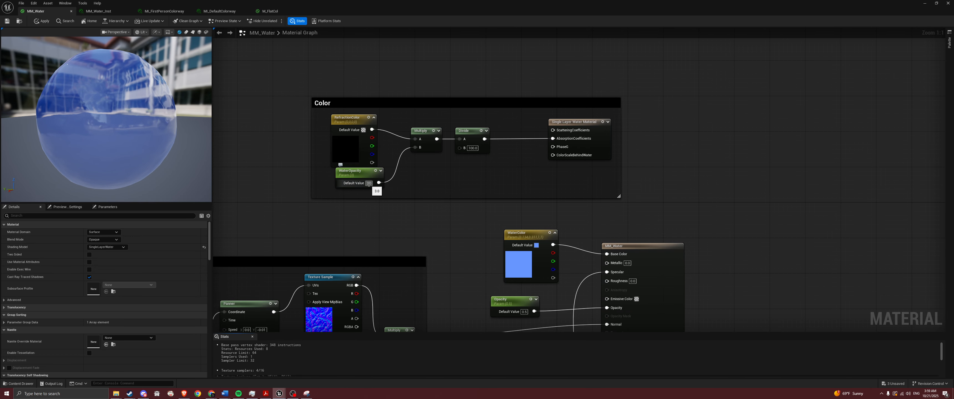
right_click_drag(425, 67, 425, 64)
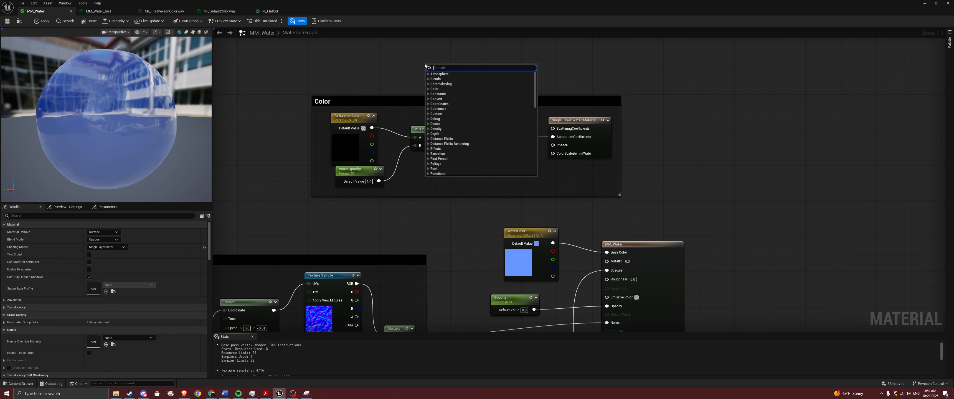
type("mul")
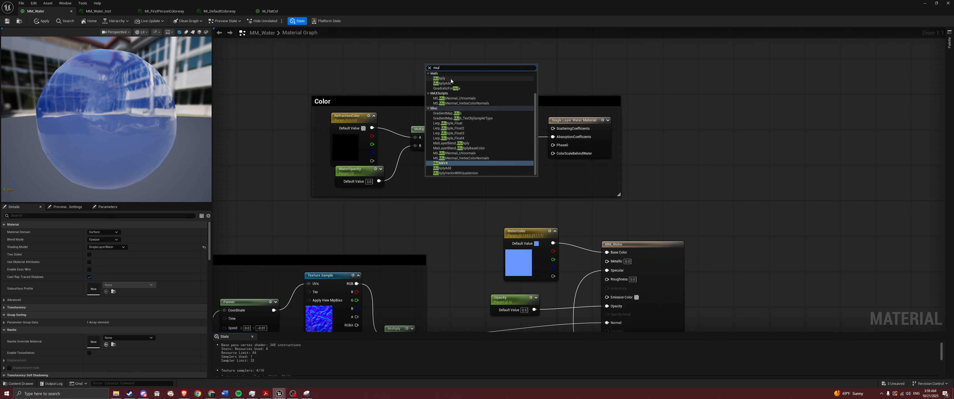
left_click(440, 78)
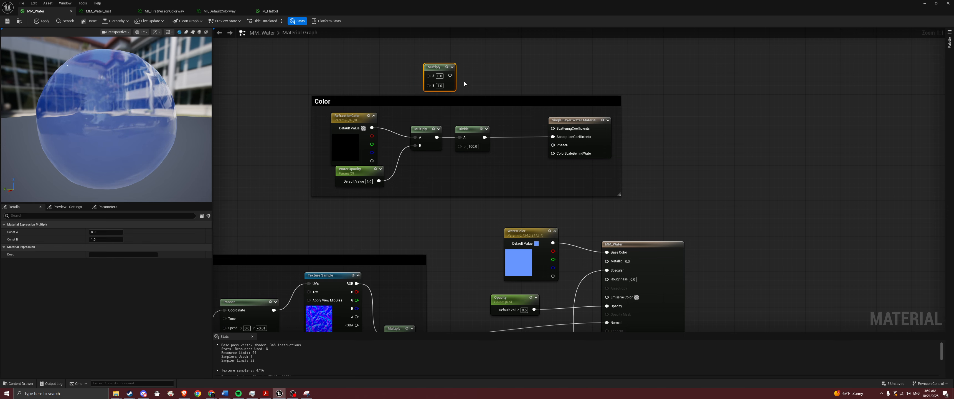
key("Delete")
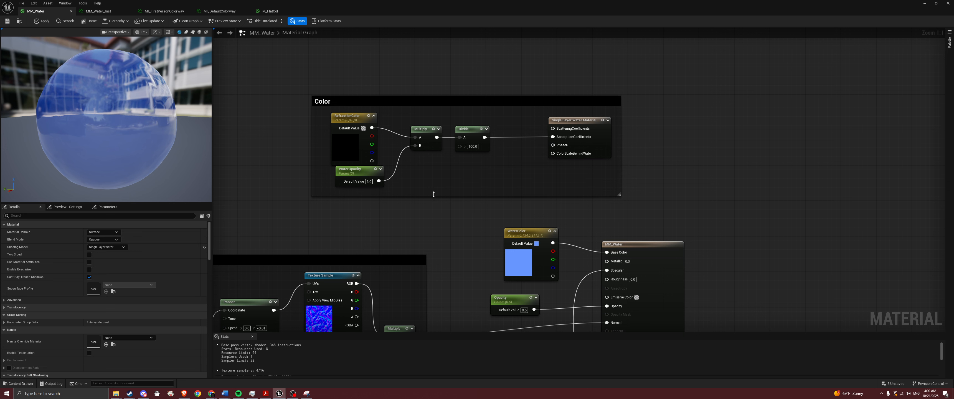
key("m")
left_click(431, 207)
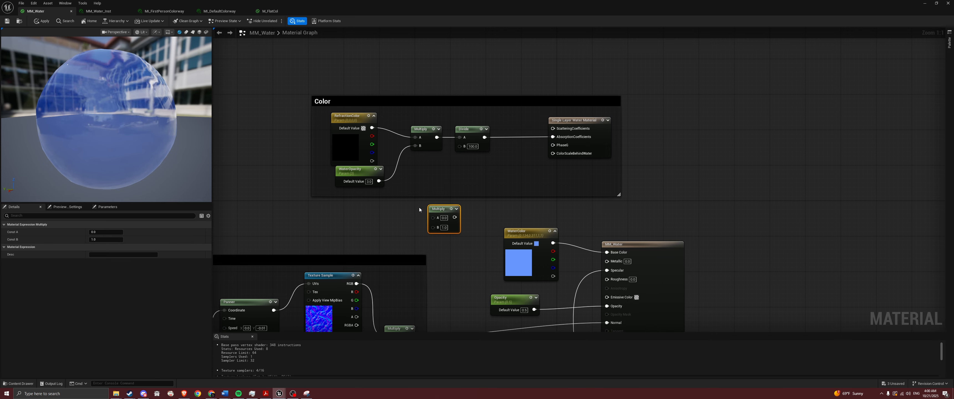
key("Delete")
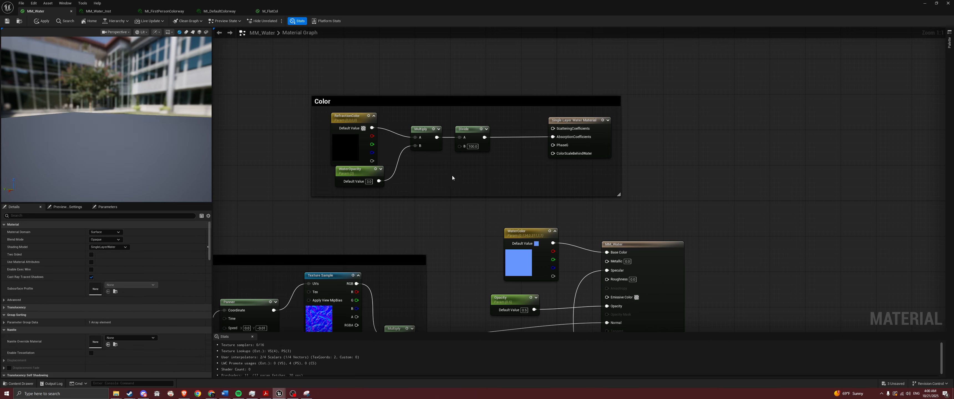
Step: Redraw the links from RefractionColor through Multiply to Divide in the Color group, and add and delete a trial Divide node
left_click_drag(372, 128, 415, 137)
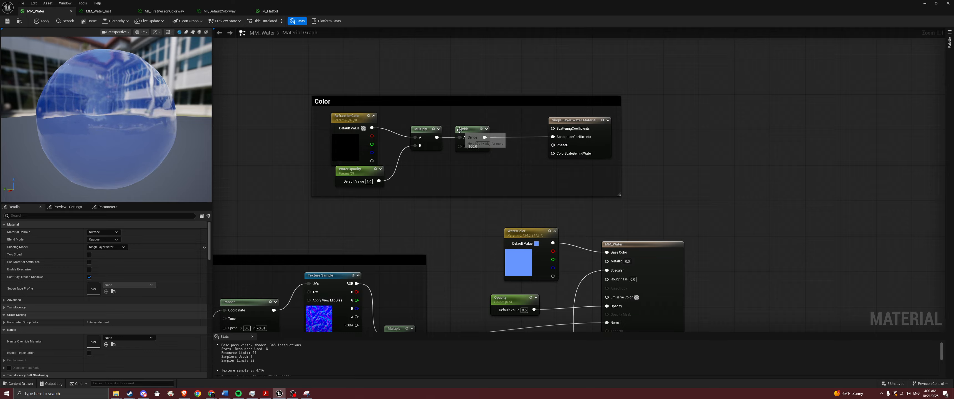
right_click(459, 162)
type("divide")
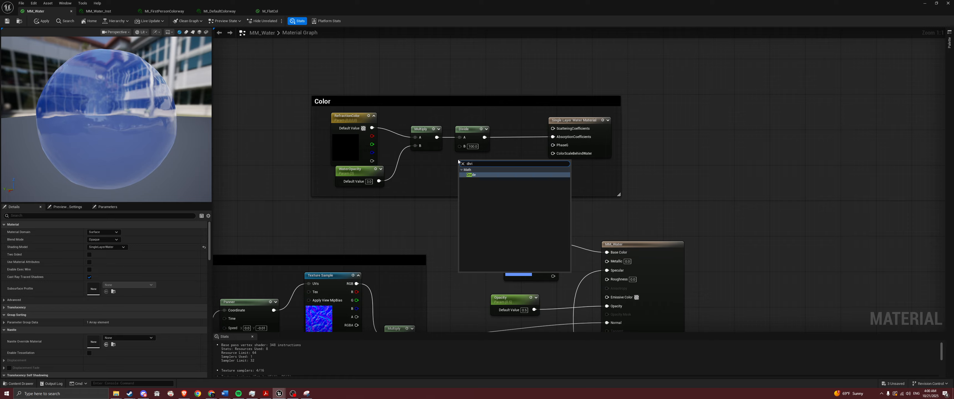
key("Return")
key("Delete")
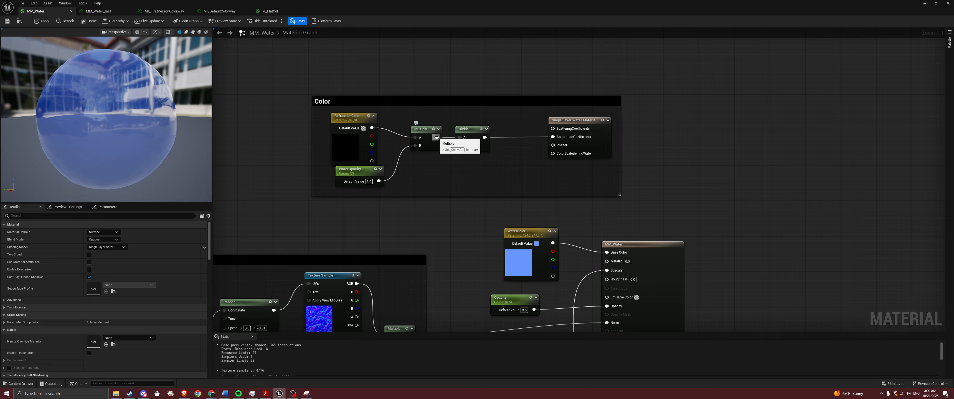
left_click_drag(438, 137, 460, 138)
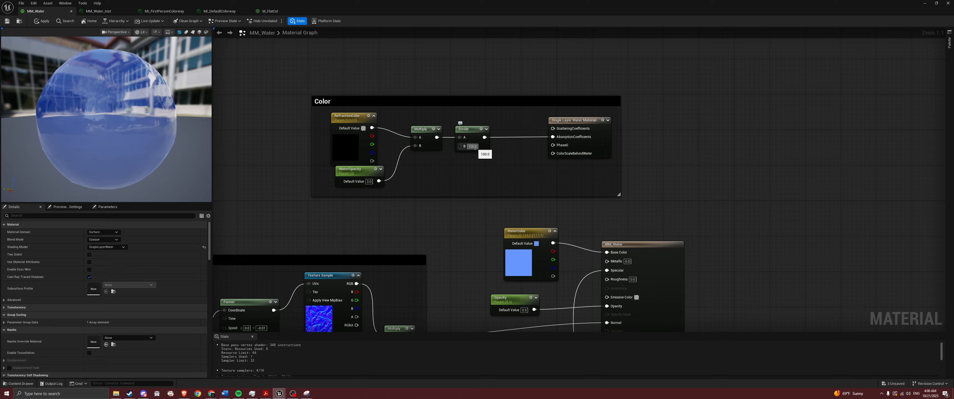
left_click(367, 108)
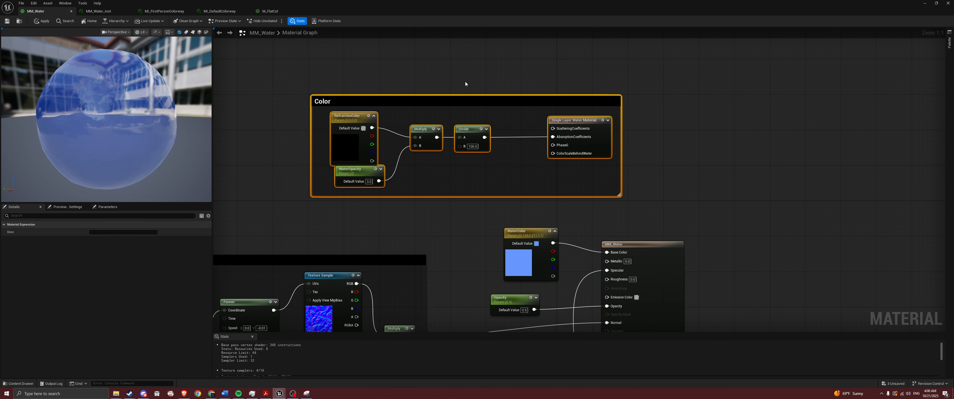
left_click_drag(465, 81, 644, 213)
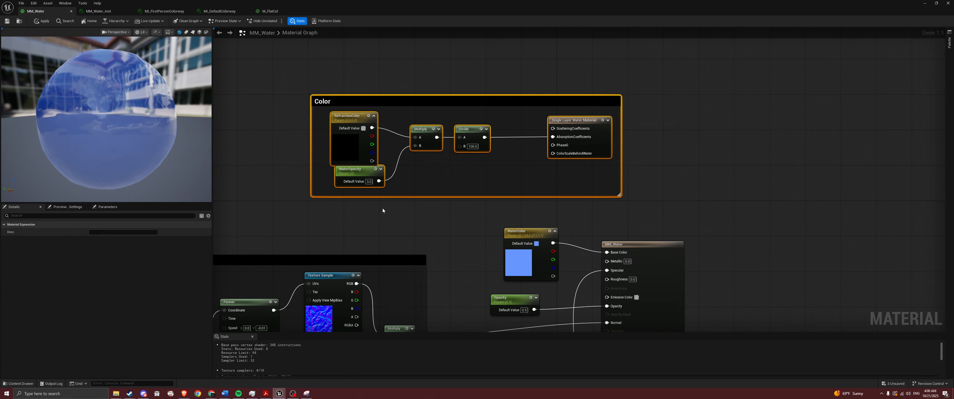
Step: Switch the level editor to Selection Mode and show the MM_Water_Inst material instance alongside the level
left_click(924, 3)
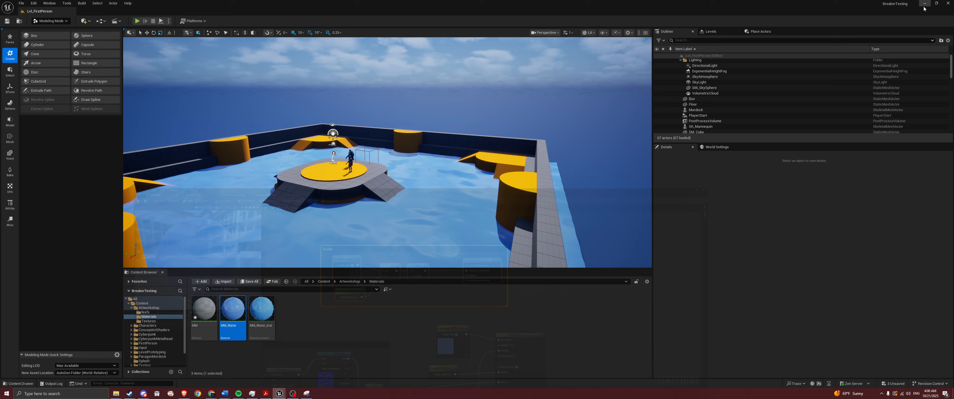
left_click(62, 22)
left_click(52, 30)
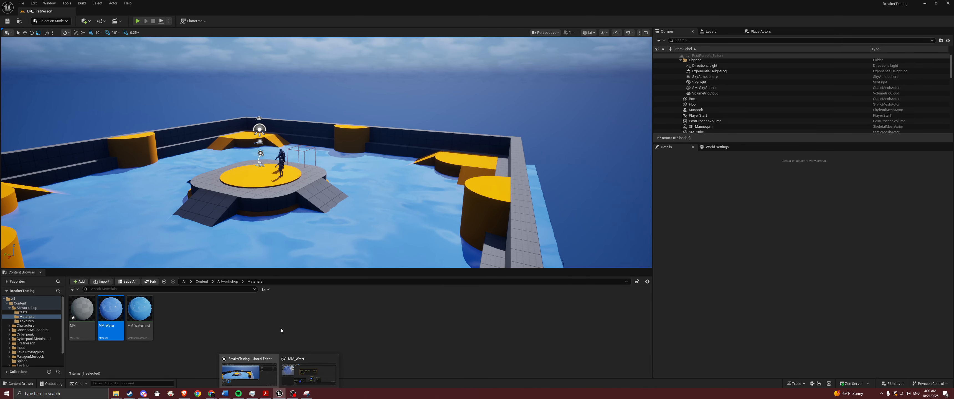
left_click(308, 372)
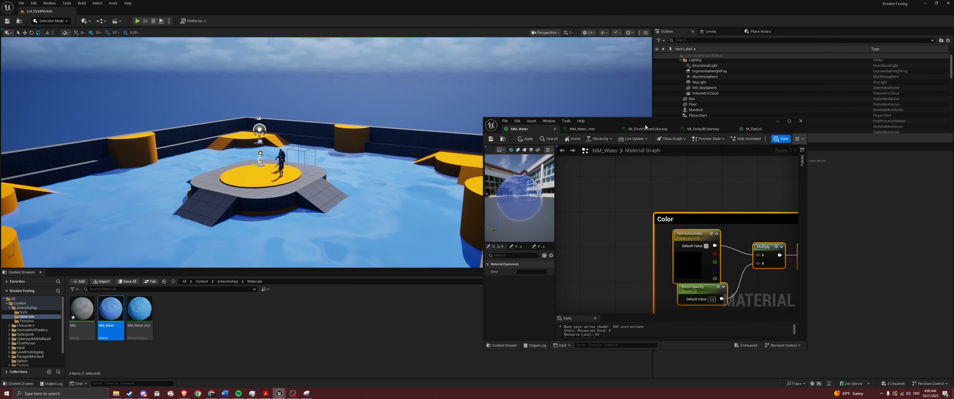
left_click(582, 129)
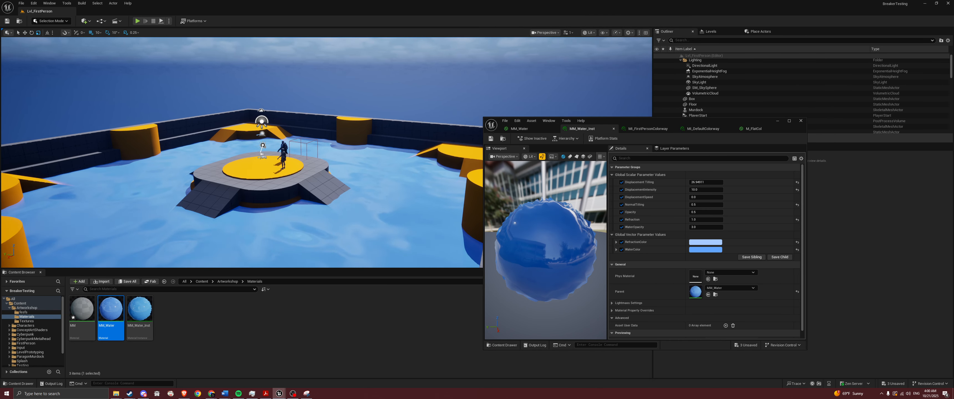
Step: Set the WaterOpacity parameter of MM_Water_Inst to 5 while viewing the water's edge at the yellow ramp up close
key("w")
right_click_drag(296, 167, 283, 178)
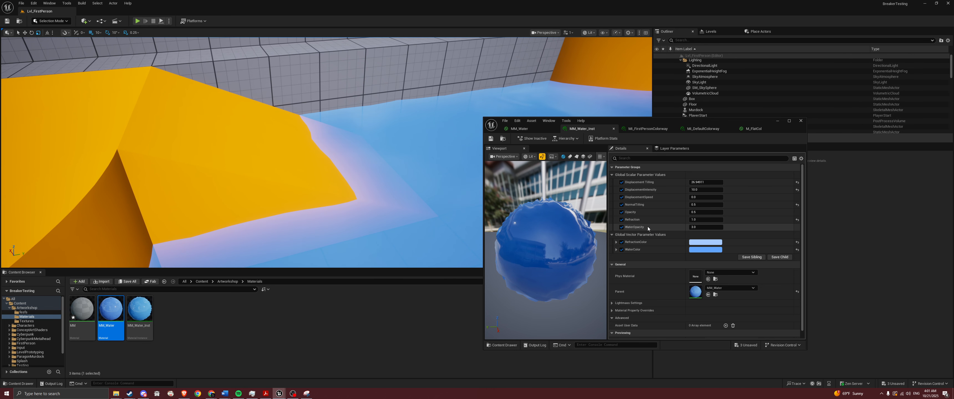
left_click(702, 228)
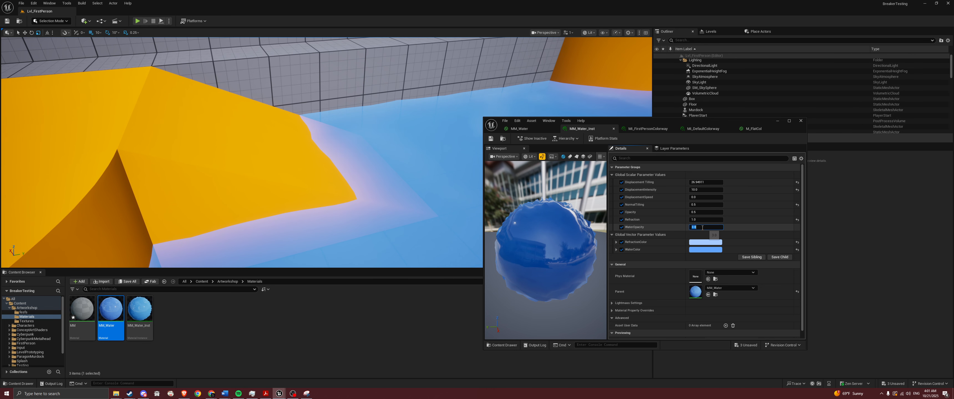
type("5")
key("Return")
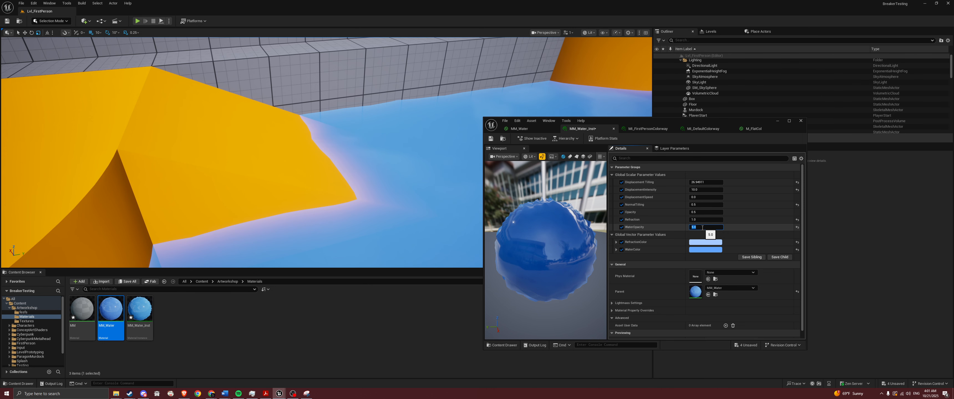
left_click(732, 229)
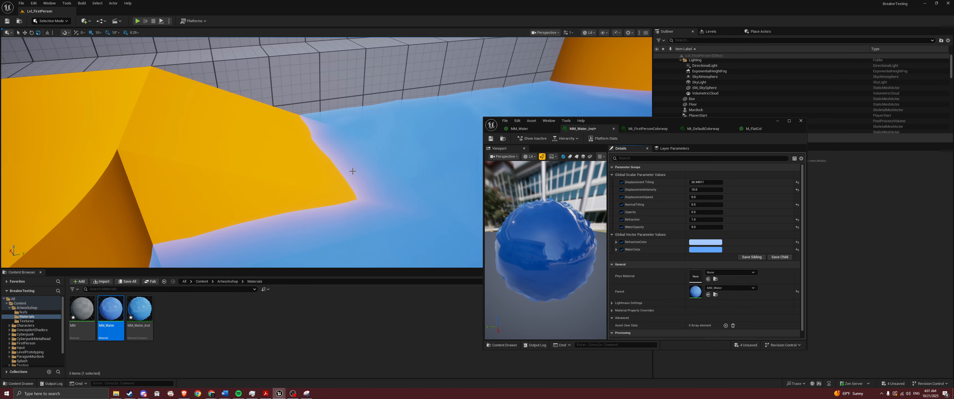
Step: Set the WaterOpacity parameter of MM_Water_Inst to 1 while viewing the water around the yellow ramp and pillar
right_click_drag(368, 173, 416, 161)
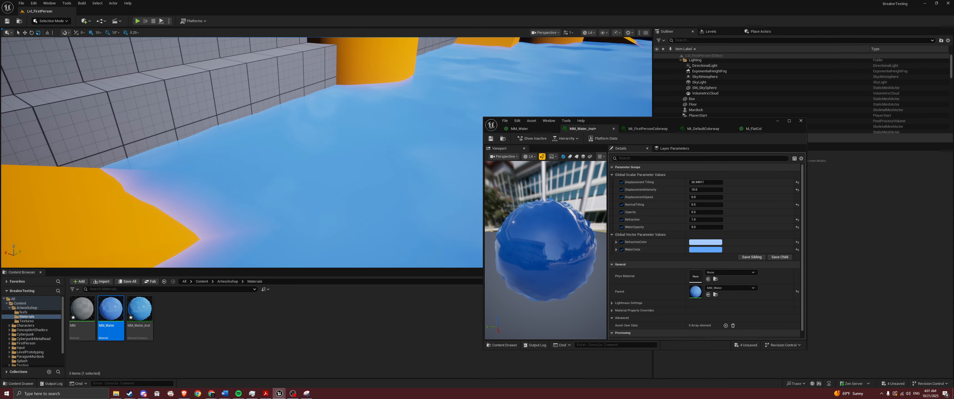
right_click_drag(417, 161, 402, 163)
left_click(697, 227)
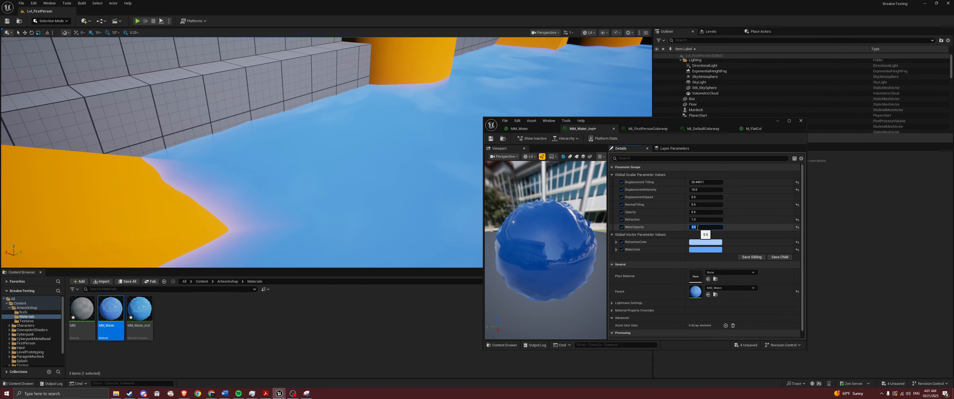
type("1")
key("Return")
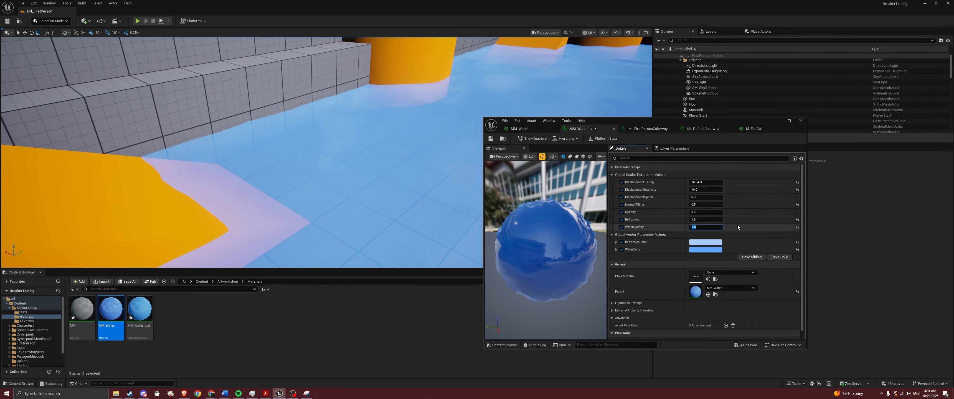
Step: View the water between the central platform and the pillars, and set MM_Water_Inst's WaterOpacity parameter to 0.5
key("a")
right_click_drag(341, 154, 388, 159)
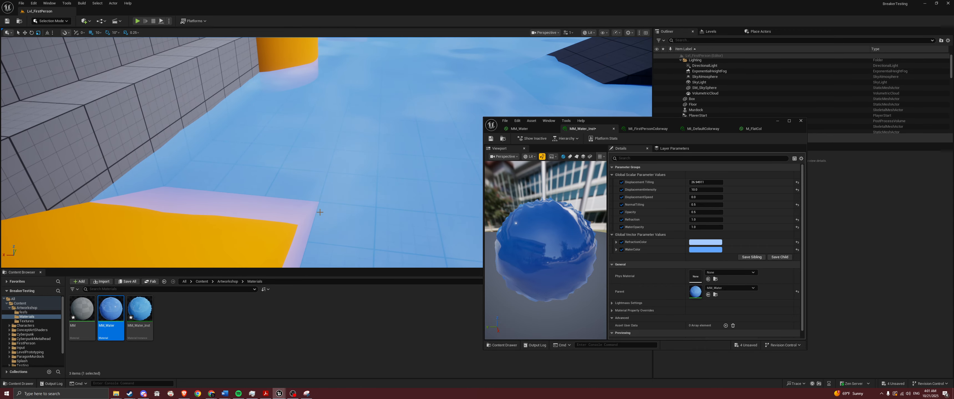
right_click_drag(320, 213, 426, 177)
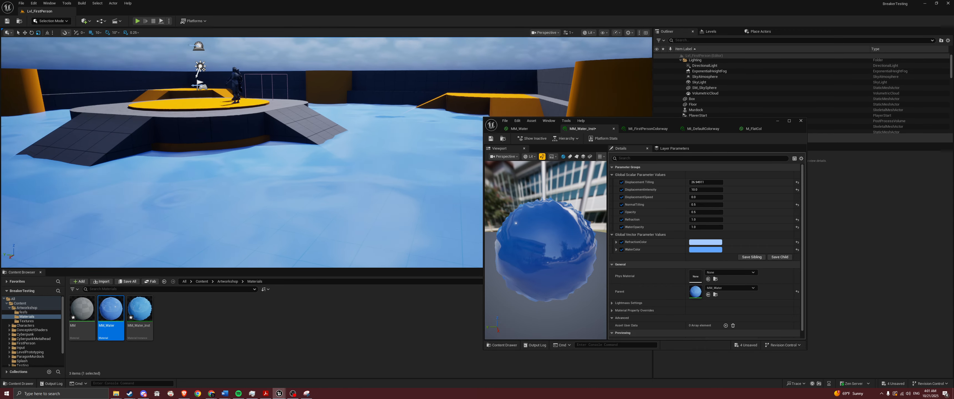
right_click_drag(352, 192, 372, 211)
key("w")
left_click(711, 227)
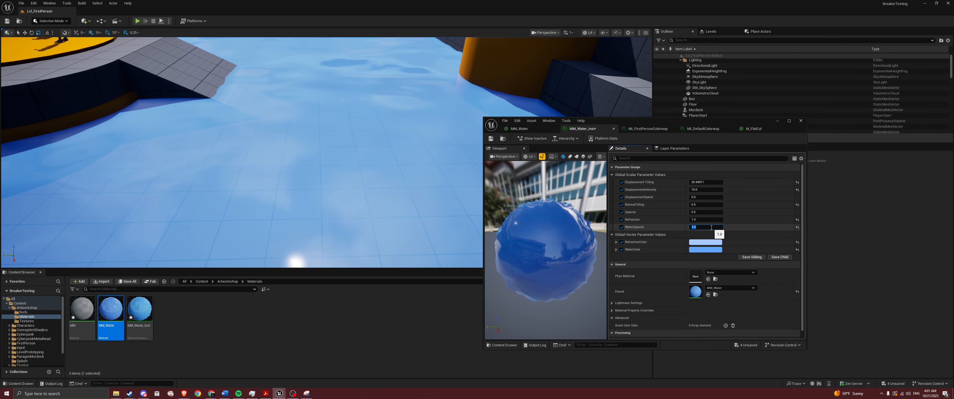
type("0.5")
key("Return")
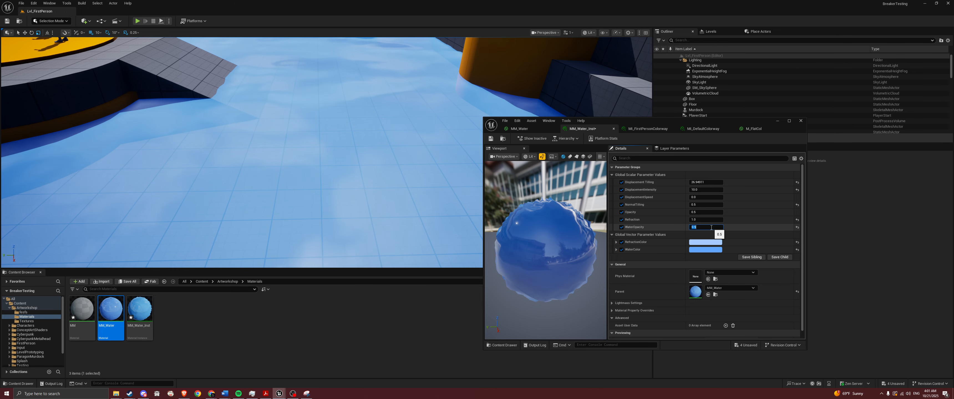
Step: Set WaterOpacity back to 1 with the central platform and the yellow pillars in view
right_click_drag(366, 158, 282, 148)
key("s")
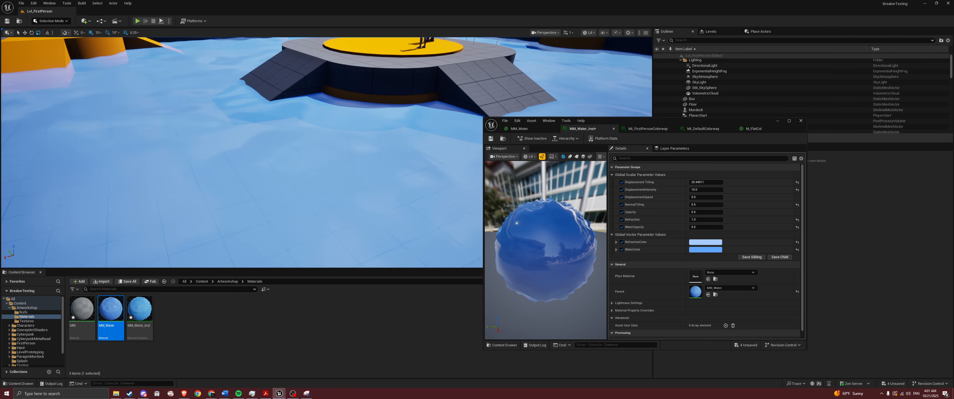
key("a")
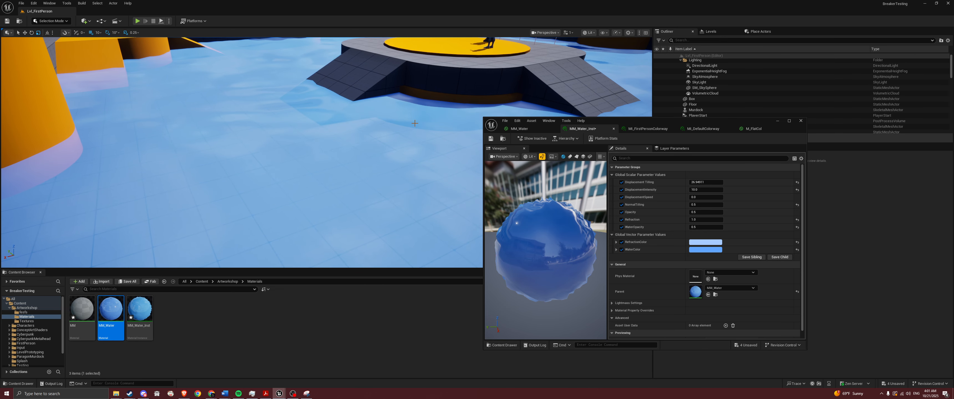
left_click(697, 228)
type("1")
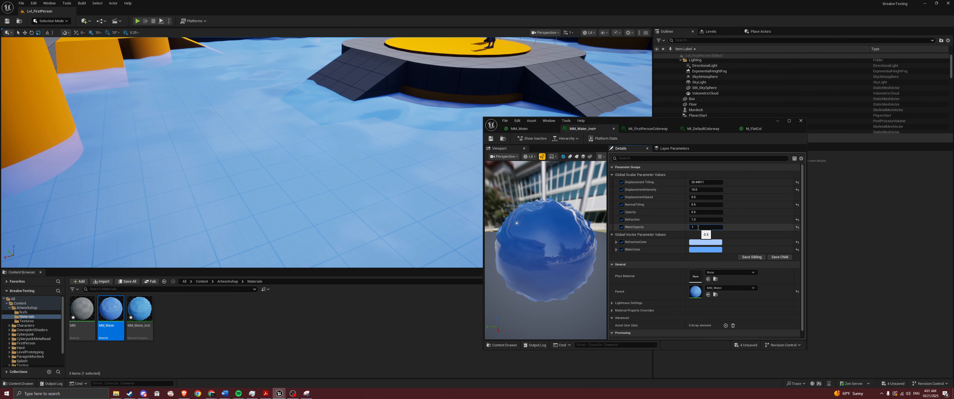
key("Return")
Step: Set the WaterOpacity parameter of MM_Water_Inst to 5 for the water around the central platform
type("0.")
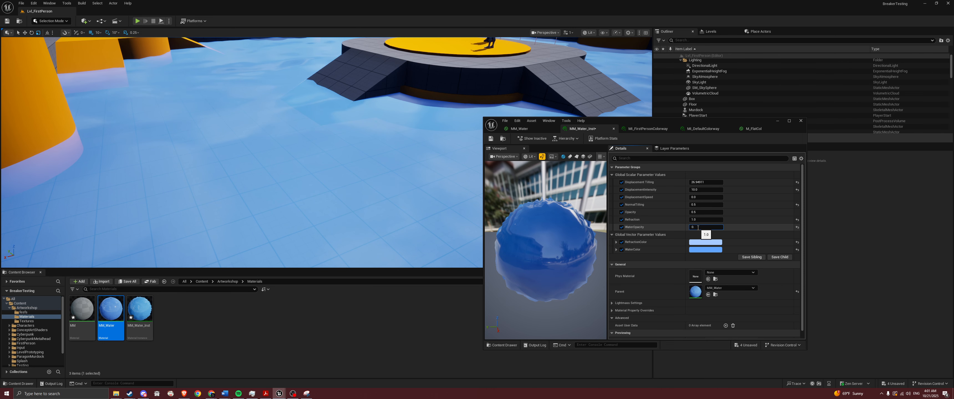
key("BackSpace")
key("BackSpace")
type("5")
key("Return")
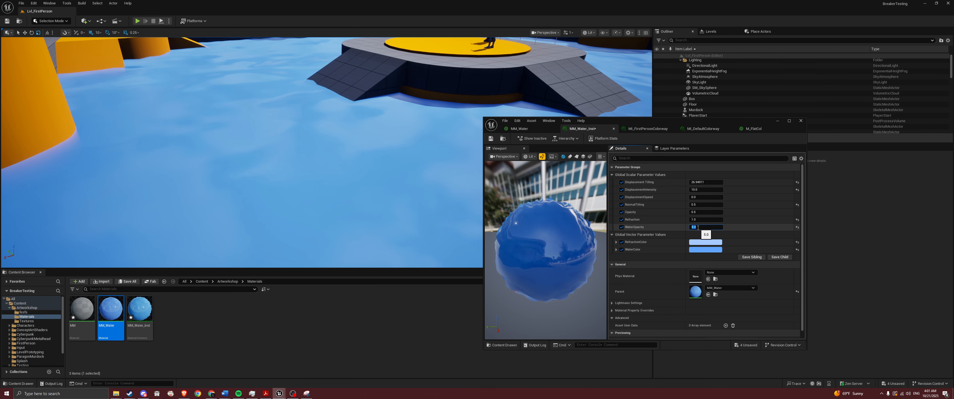
left_click(726, 229)
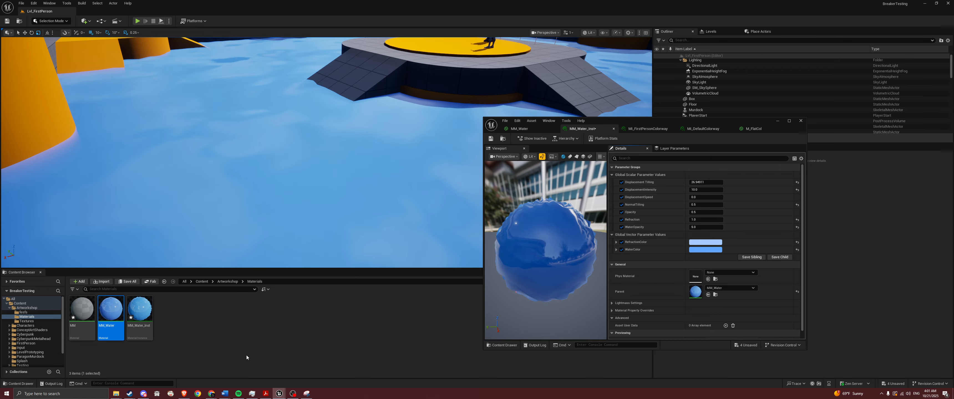
Step: Show the MM_Water material graph in a maximized window and highlight the nodes of its Normal group
left_click(519, 128)
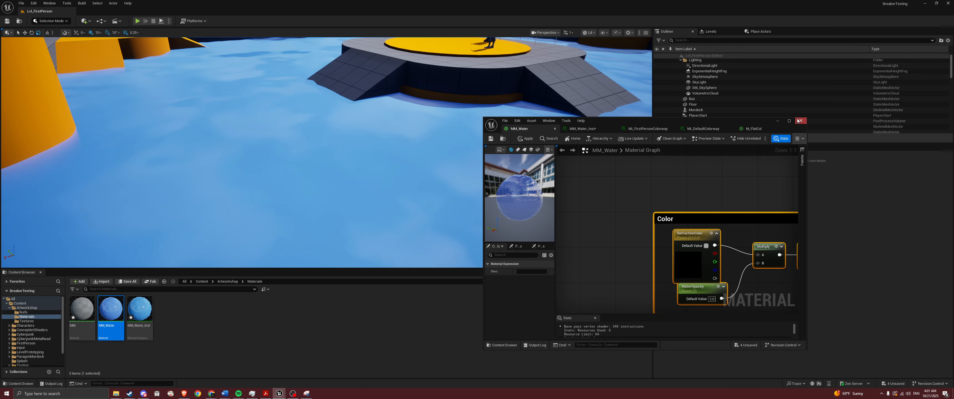
left_click(790, 121)
right_click_drag(442, 274, 642, 130)
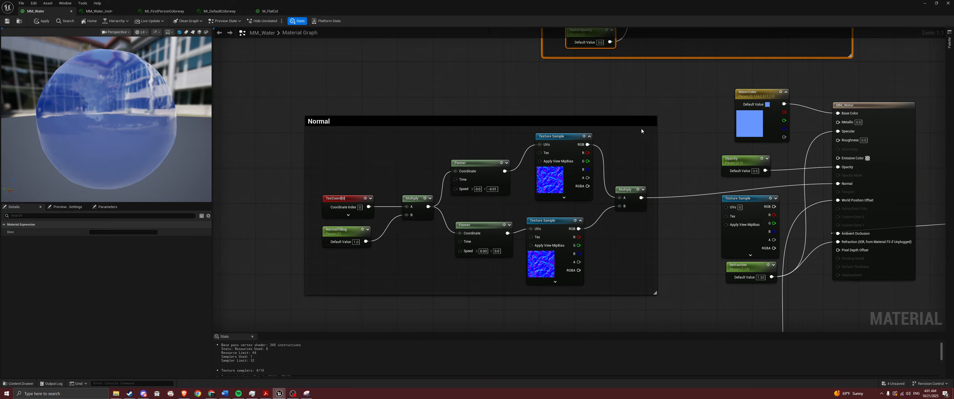
left_click_drag(295, 98, 672, 300)
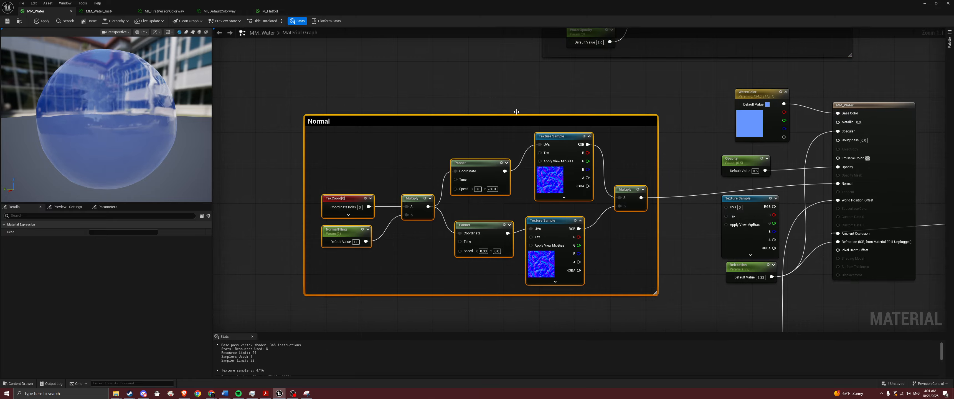
left_click(453, 93)
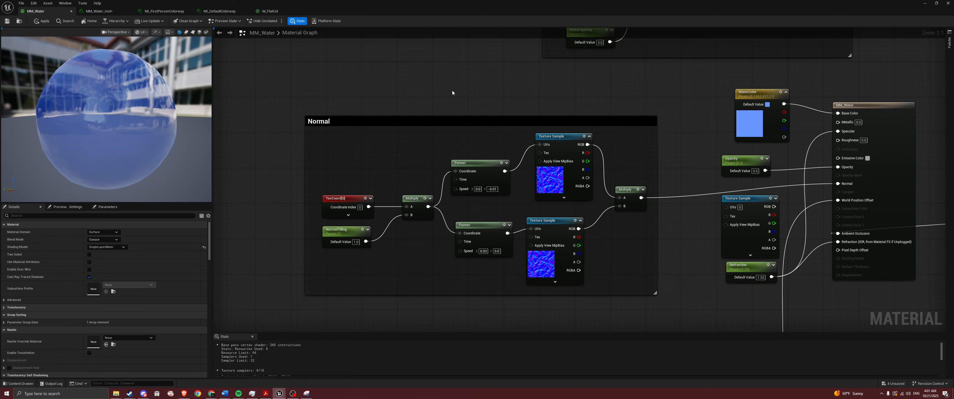
Step: Add a trial TextureCoordinate node at the edge of the Normal group and delete it again
right_click_drag(503, 75, 457, 155)
right_click_drag(494, 175, 546, 97)
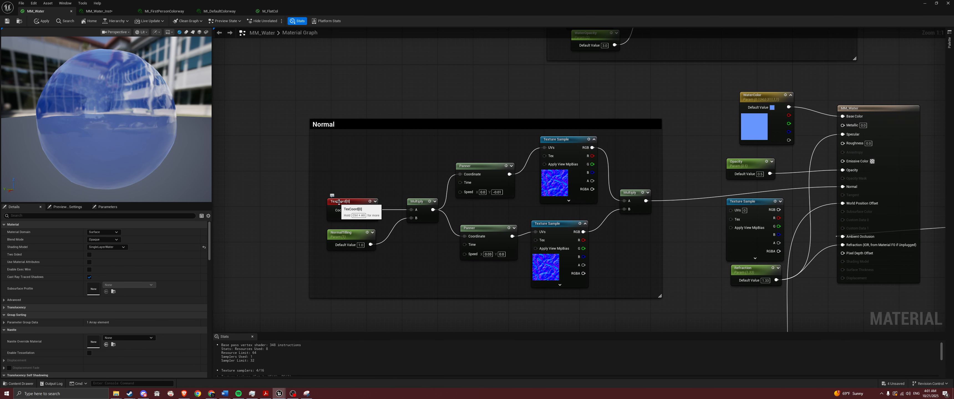
right_click(295, 172)
type("texco")
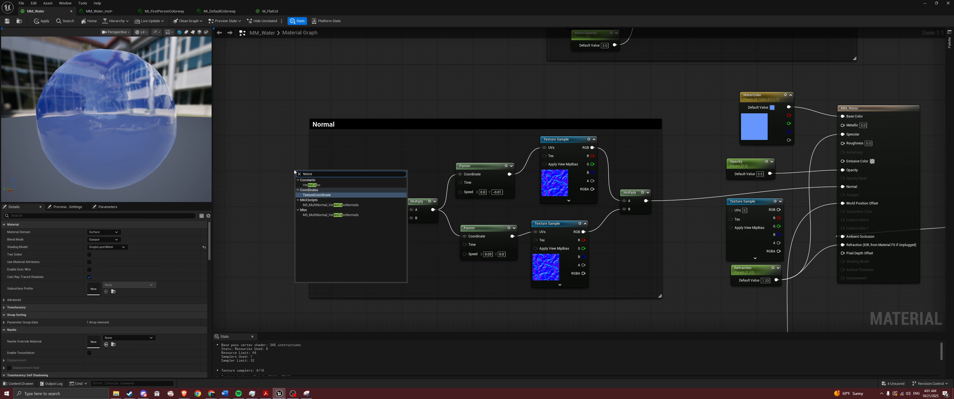
key("Return")
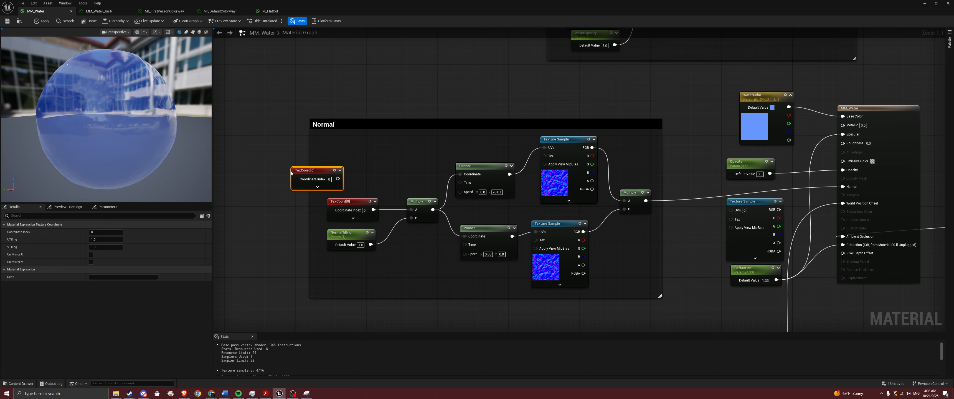
key("Delete")
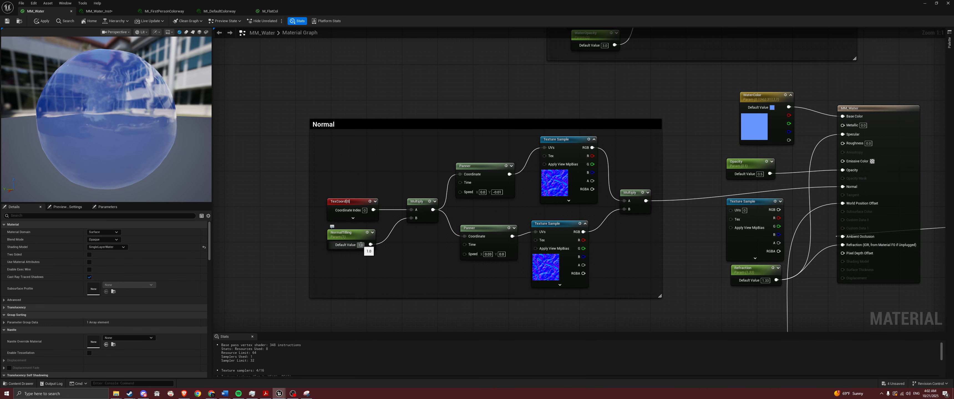
Step: Search the available material nodes for a Panner and dismiss the search without adding one
right_click_drag(422, 241, 361, 251)
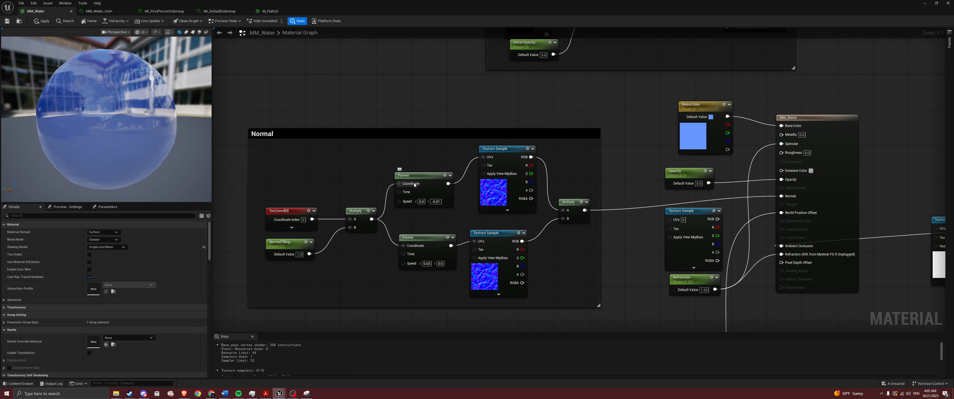
right_click(384, 258)
type("pann")
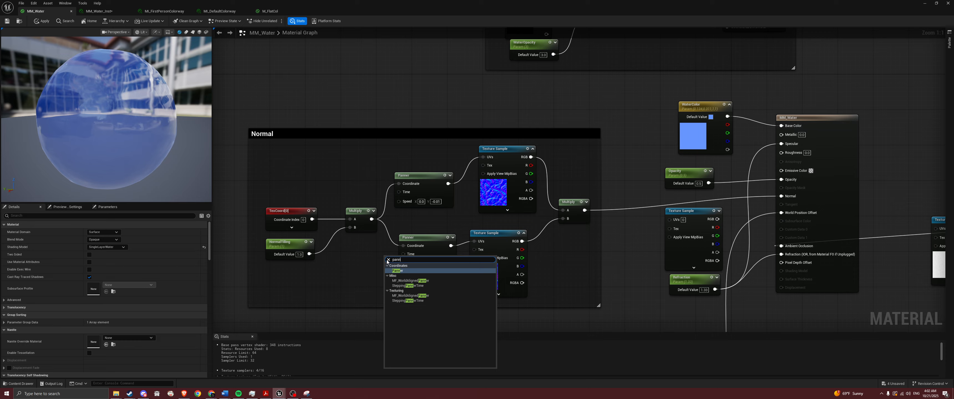
left_click(371, 272)
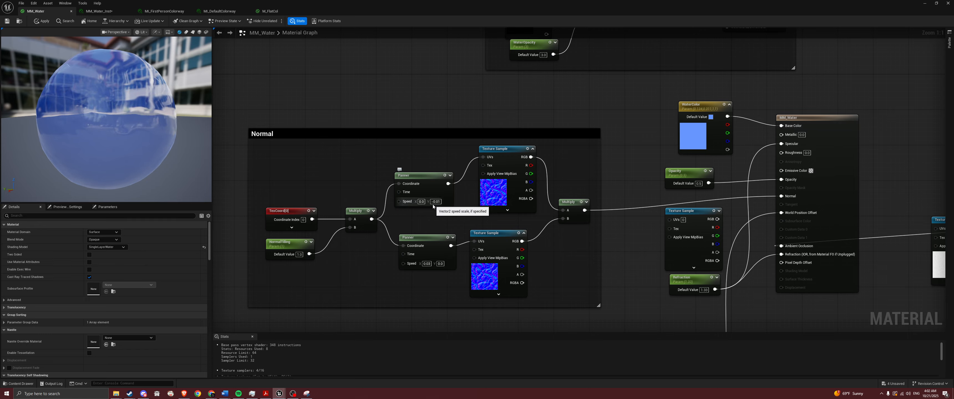
key("Return")
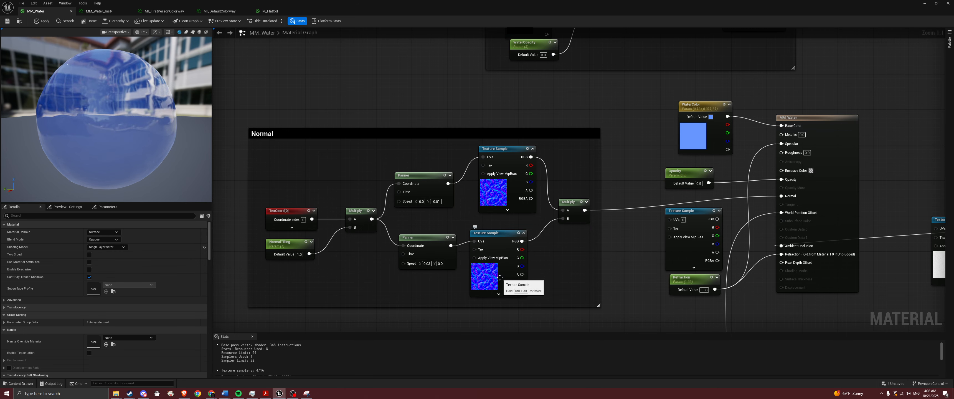
Step: Highlight the two Panner nodes and their Texture Sample nodes in the Normal group to examine how they are paired
left_click_drag(405, 170, 426, 242)
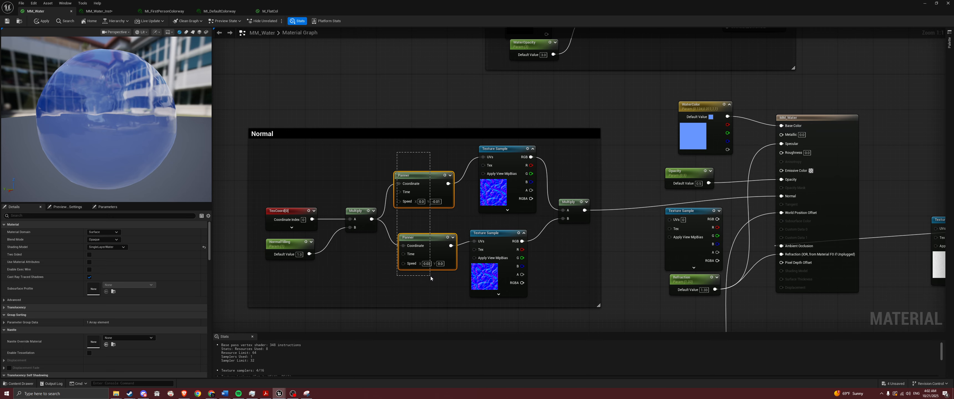
left_click_drag(456, 147, 522, 273)
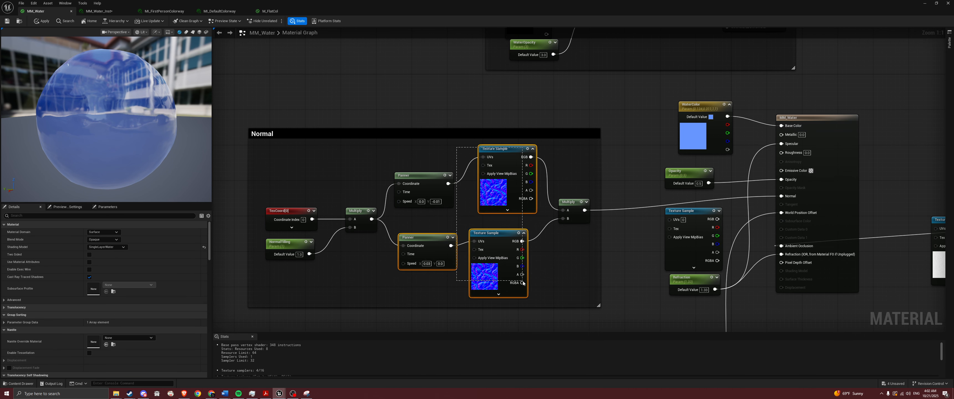
left_click(502, 220)
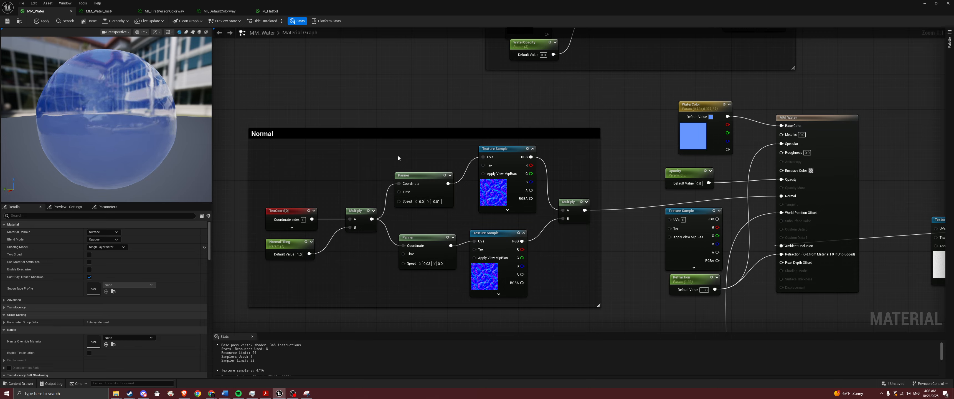
left_click_drag(403, 152, 526, 267)
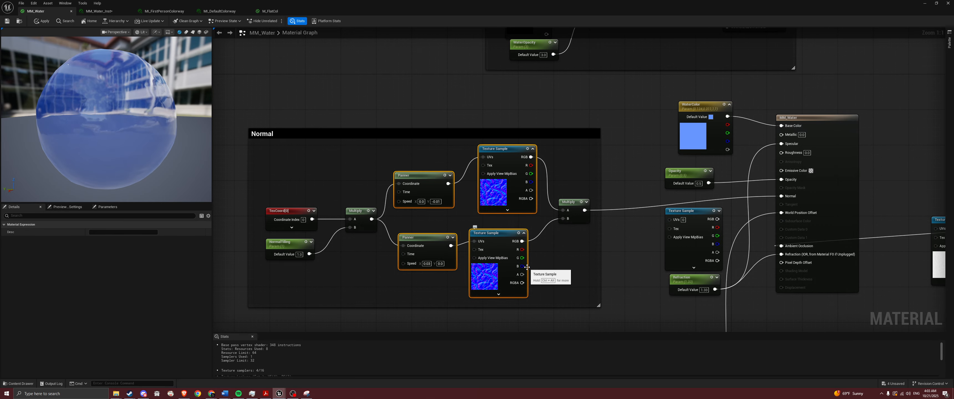
left_click(551, 266)
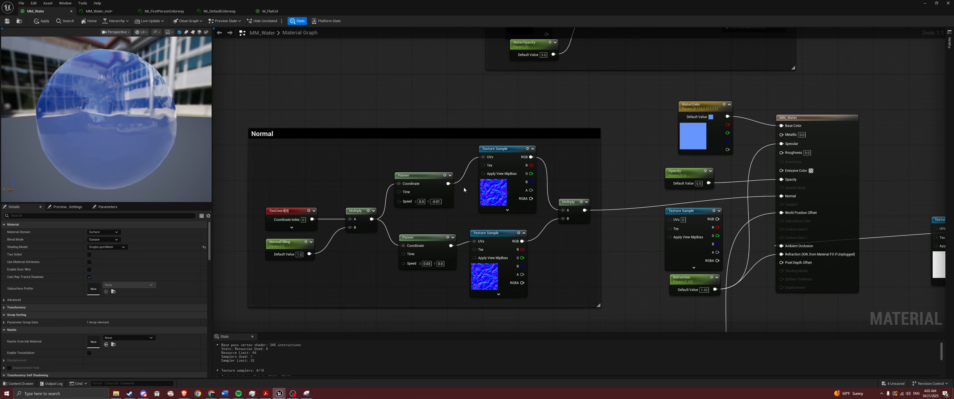
left_click_drag(427, 152, 514, 257)
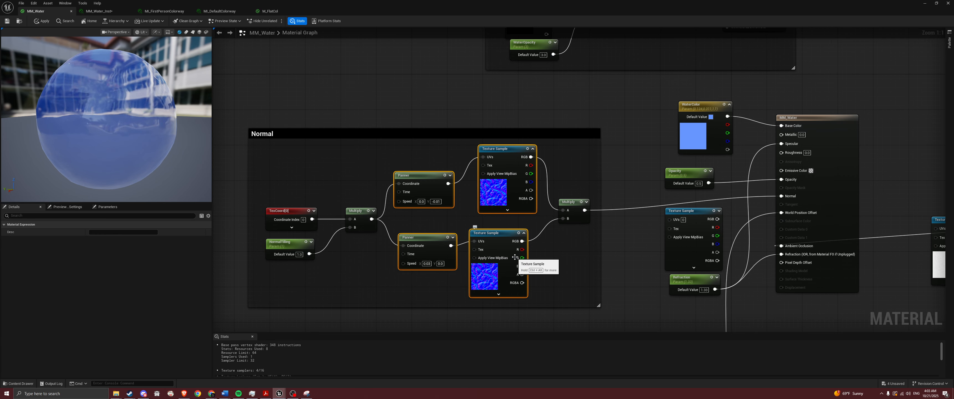
left_click_drag(426, 154, 533, 252)
left_click(562, 258)
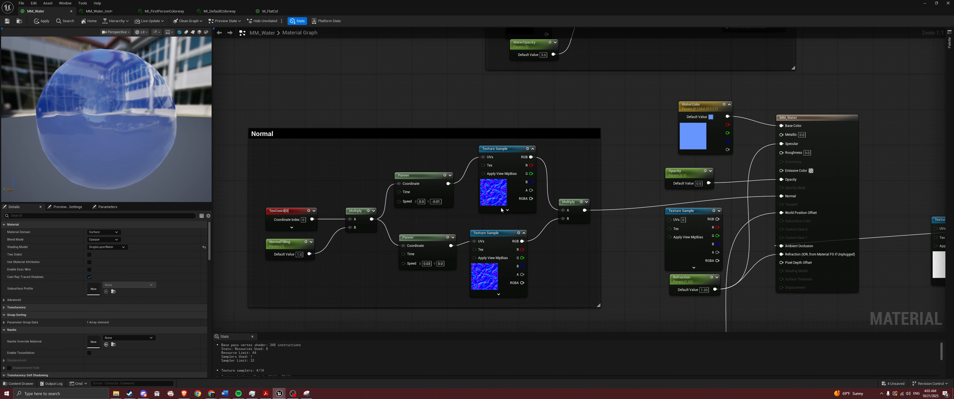
Step: Examine the upper Panner node and the link from the Normal group's final Multiply to MM_Water's Normal input
left_click(416, 175)
left_click(414, 219)
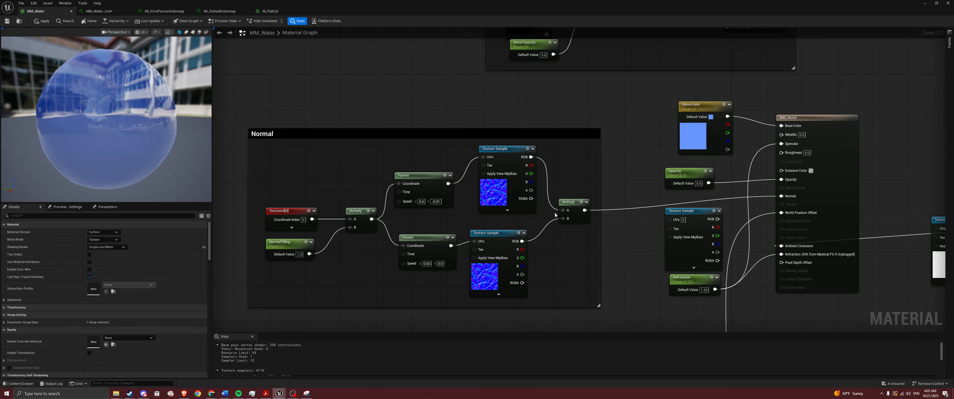
right_click_drag(622, 186, 555, 197)
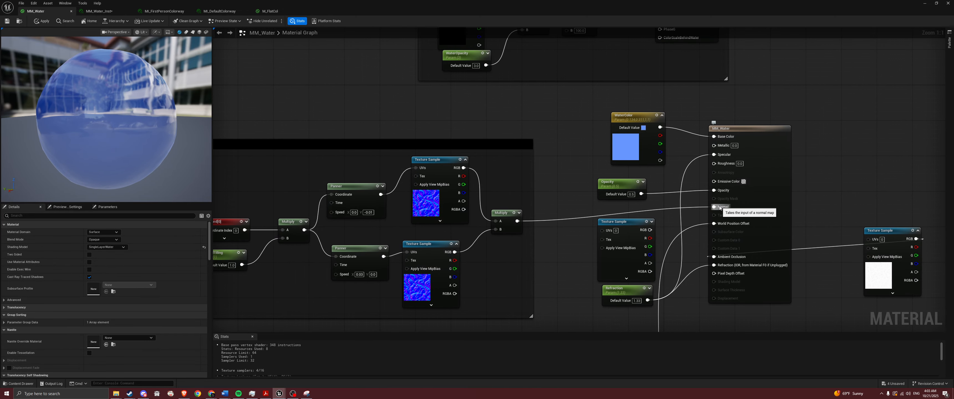
right_click_drag(692, 228, 708, 193)
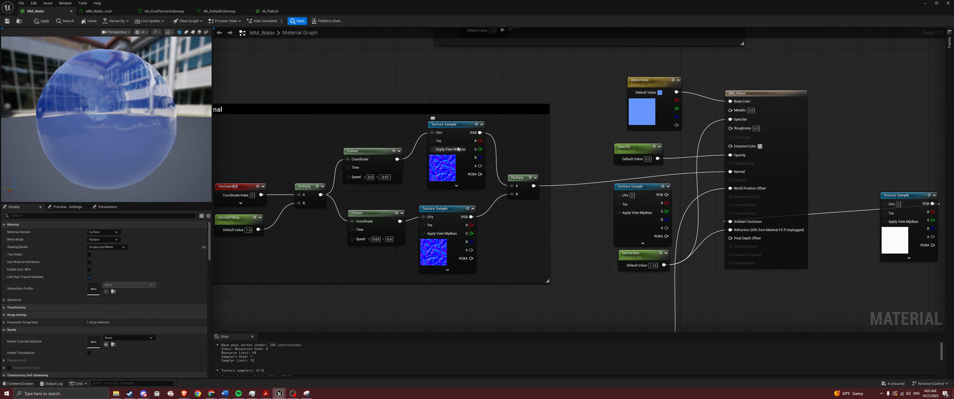
Step: Add a trial Texture Sample from the Water_001_NORM__1_ texture above the Normal group and delete it again
key("ctrl+space")
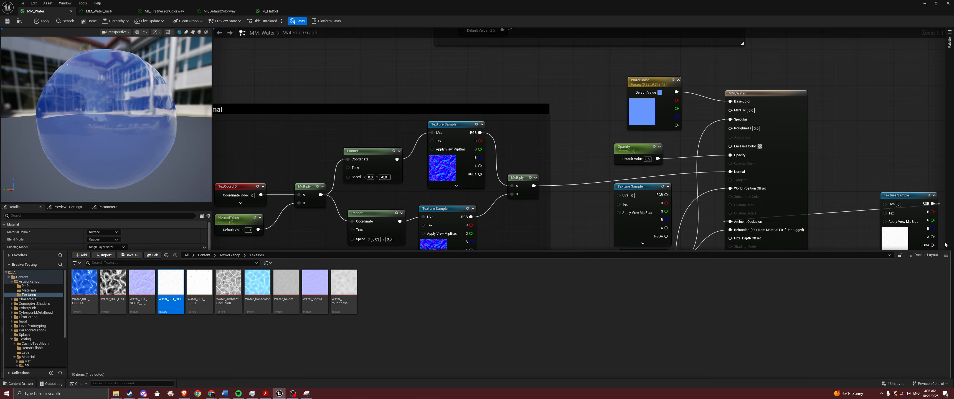
left_click(490, 281)
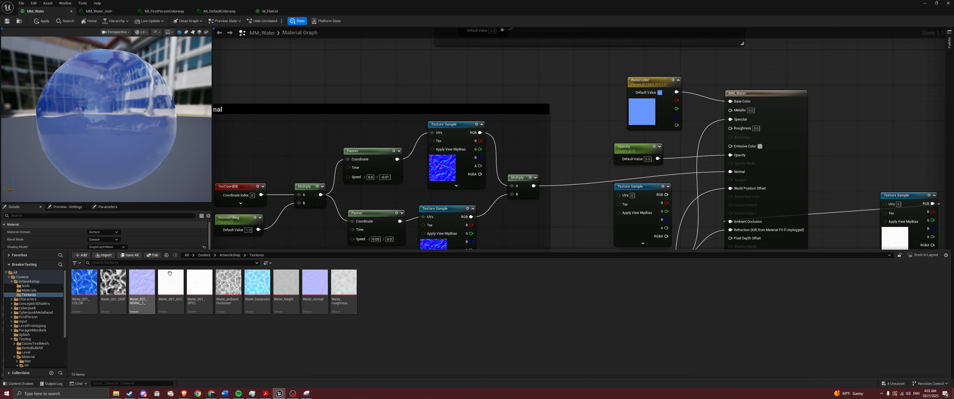
mouse_move(142, 297)
left_click_drag(143, 297, 380, 124)
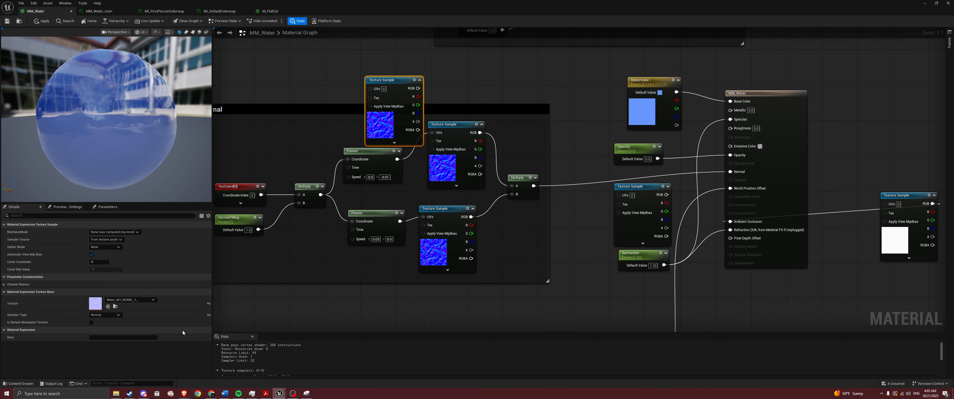
key("ctrl+space")
mouse_move(152, 292)
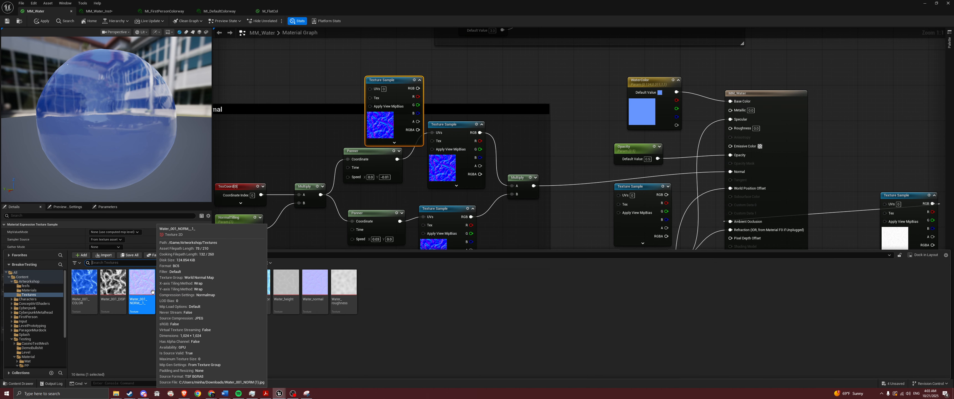
left_click(314, 61)
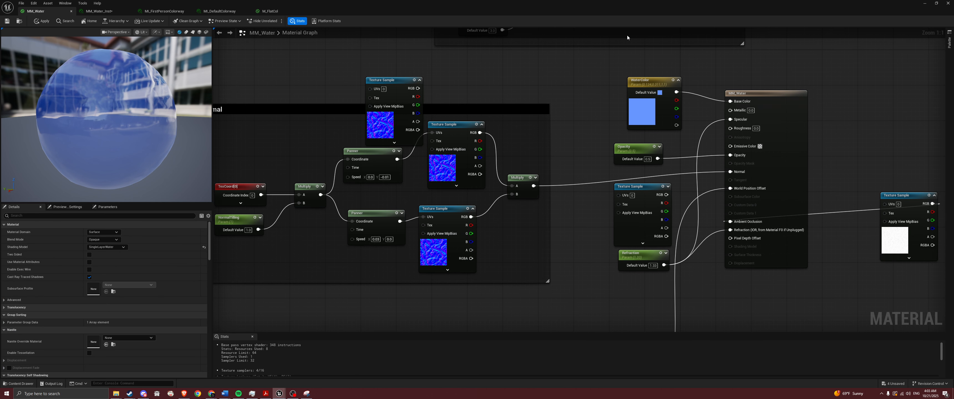
left_click_drag(386, 81, 353, 59)
right_click_drag(430, 84, 479, 145)
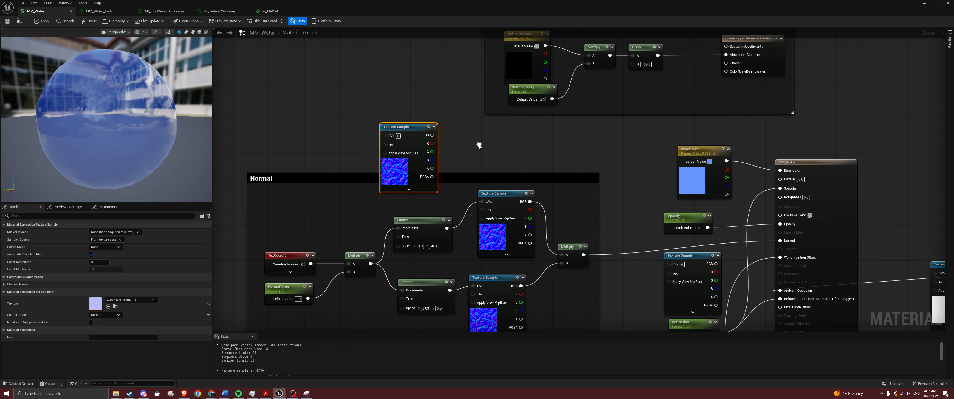
key("Delete")
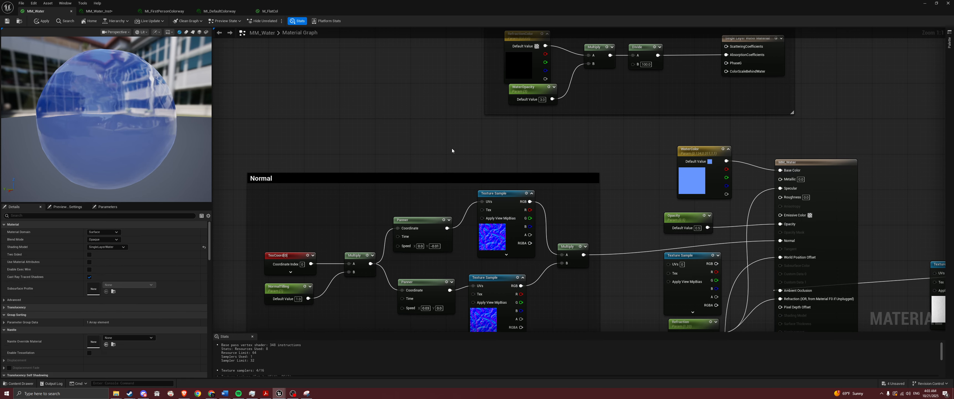
Step: Add a trial Texture Sample node below the Normal group through node search, open its texture choices, and delete the node
right_click_drag(467, 206, 450, 118)
right_click(467, 296)
type("texturesam")
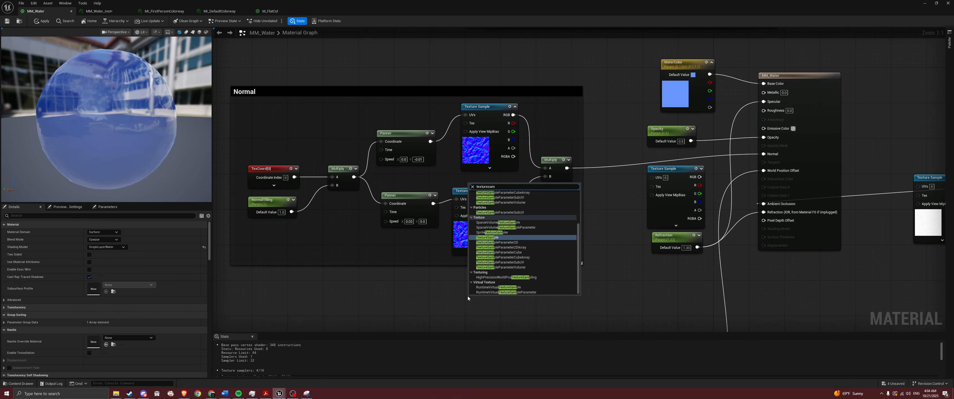
key("Return")
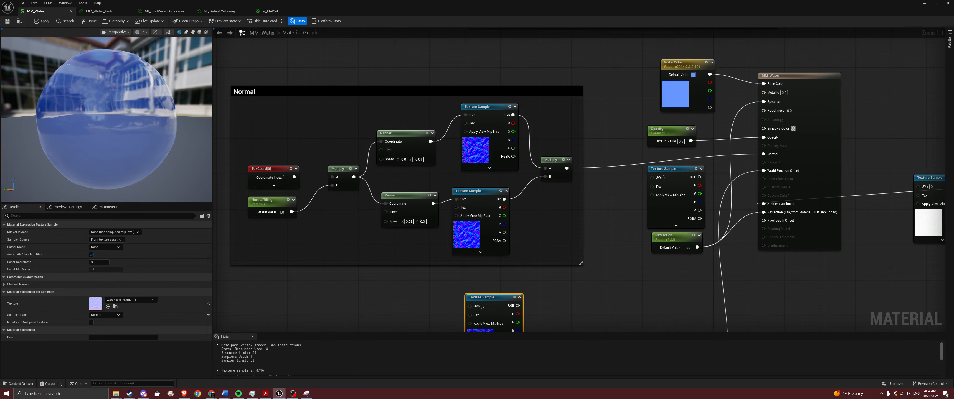
left_click(131, 303)
left_click(148, 265)
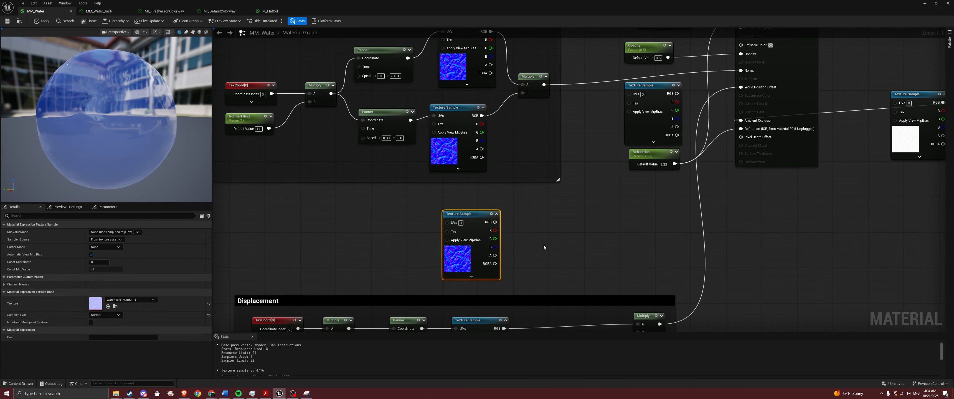
key("Delete")
Step: Highlight the TexCoord and Displacement Tiling nodes in the Displacement group to examine the tiling inputs
right_click_drag(585, 213, 654, 128)
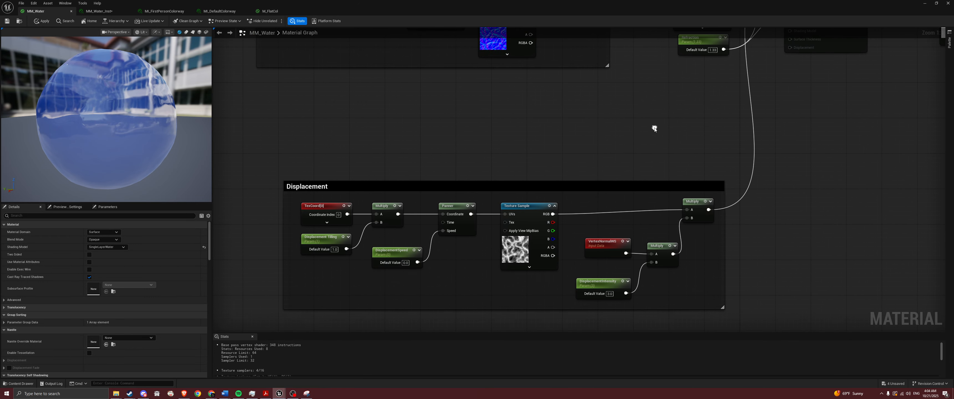
right_click_drag(461, 163, 504, 243)
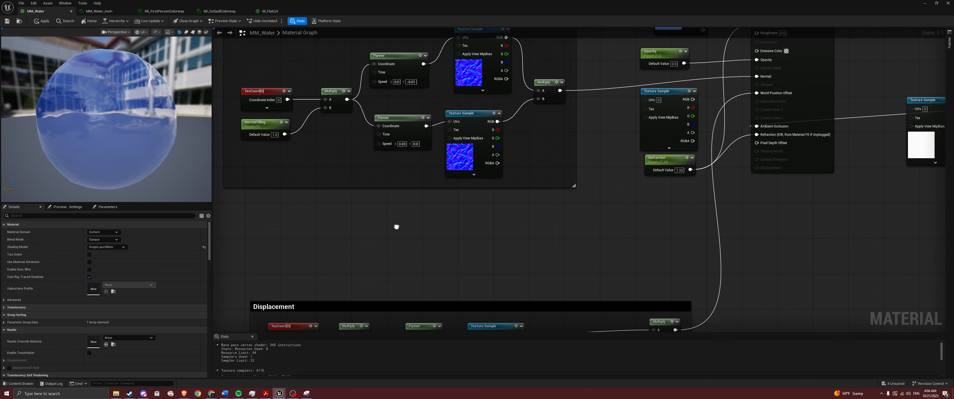
right_click_drag(395, 227, 498, 128)
right_click_drag(381, 252, 362, 232)
left_click(349, 205)
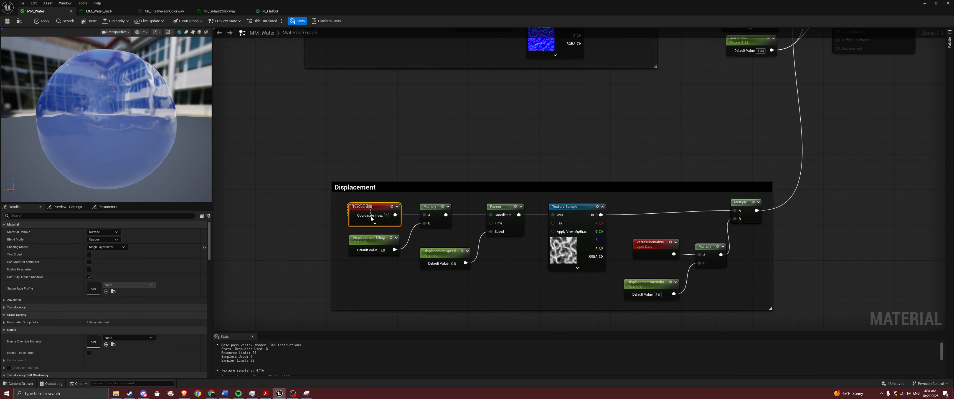
left_click_drag(341, 229, 376, 262)
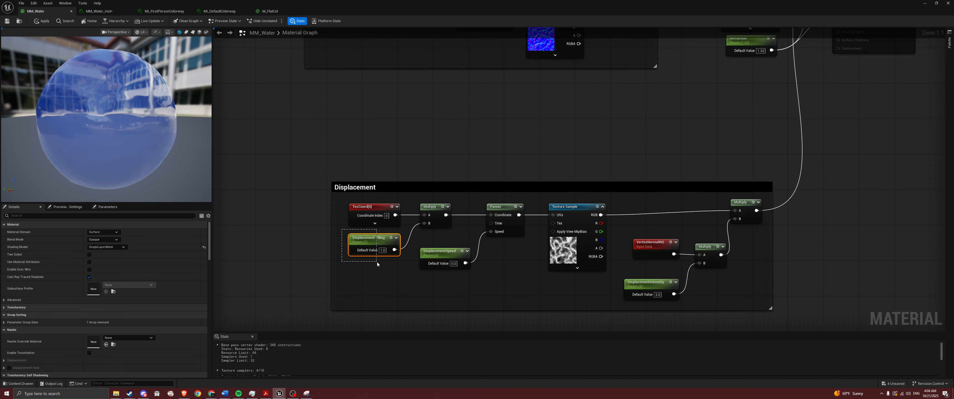
Step: Highlight the Displacement group's first Multiply, Panner, Texture Sample and DisplacementSpeed nodes to examine how the texture is animated
right_click_drag(418, 200, 382, 232)
left_click(380, 231)
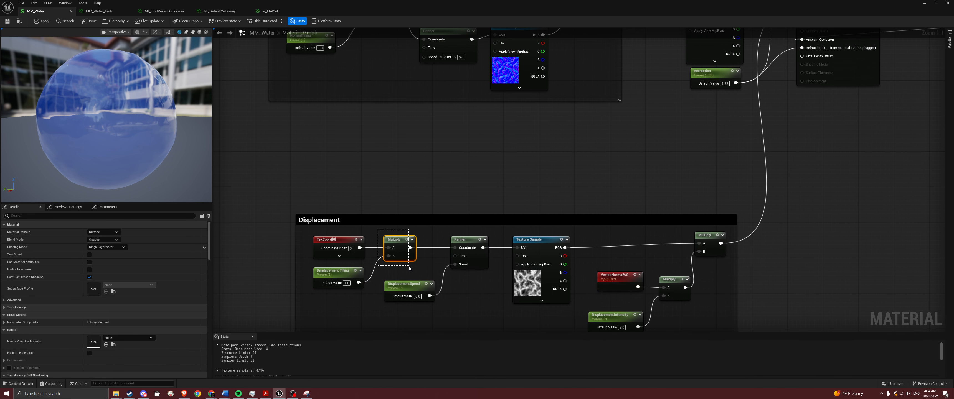
left_click_drag(409, 266, 410, 266)
right_click_drag(439, 260, 430, 267)
left_click(460, 247)
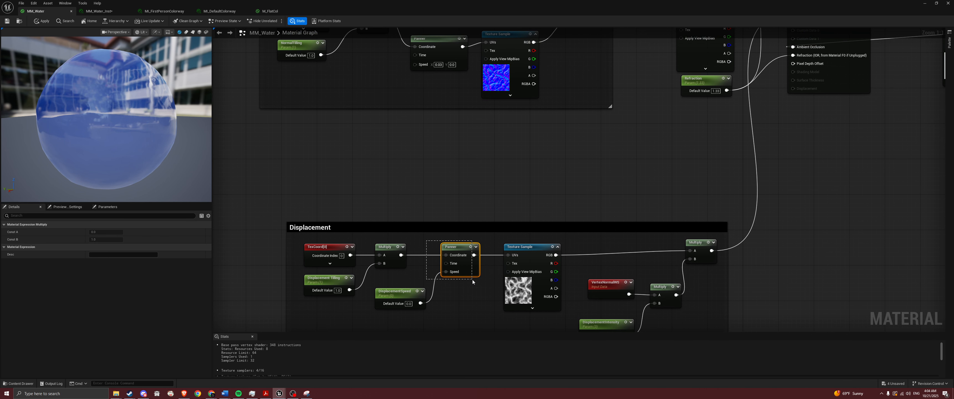
left_click_drag(498, 241, 553, 298)
left_click_drag(389, 258, 416, 289)
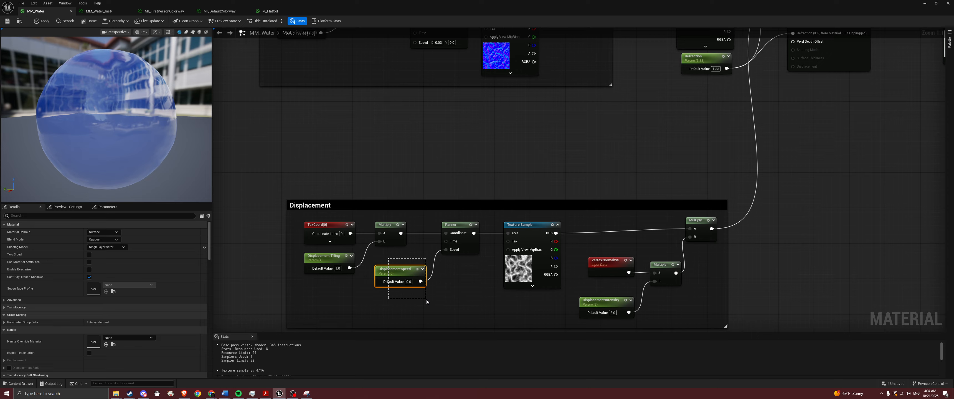
left_click_drag(427, 299, 426, 300)
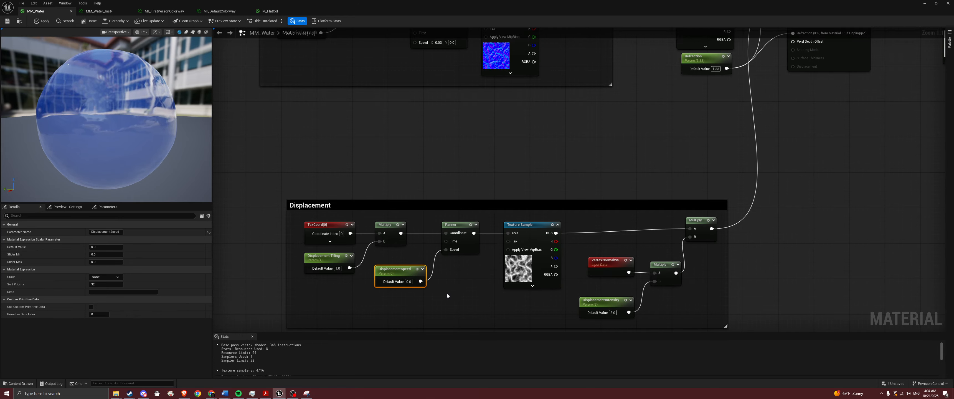
Step: Add a trial Multiply node beside the Displacement group and delete it again
left_click(697, 277)
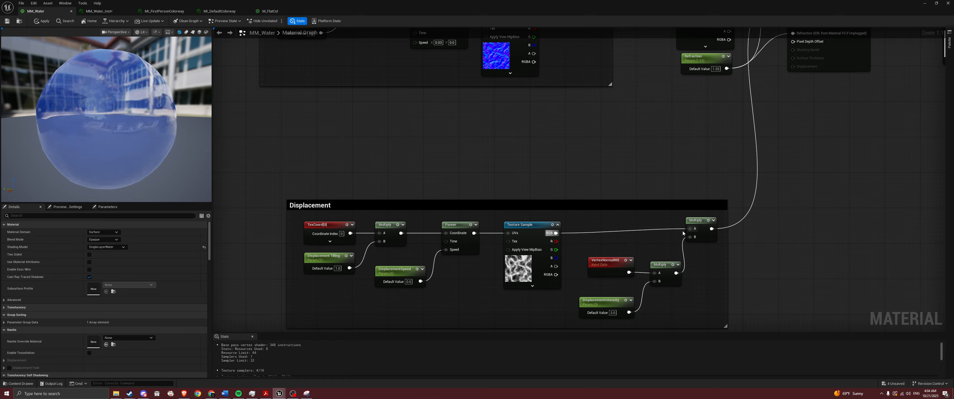
right_click_drag(710, 251, 647, 245)
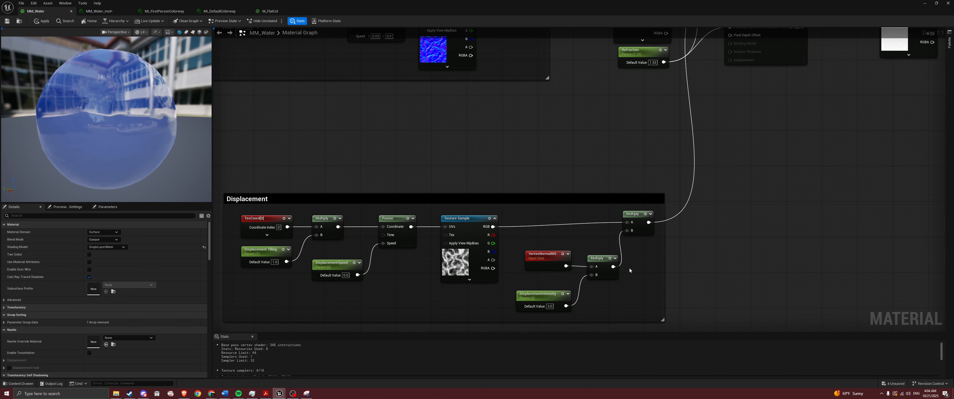
right_click_drag(629, 269, 615, 252)
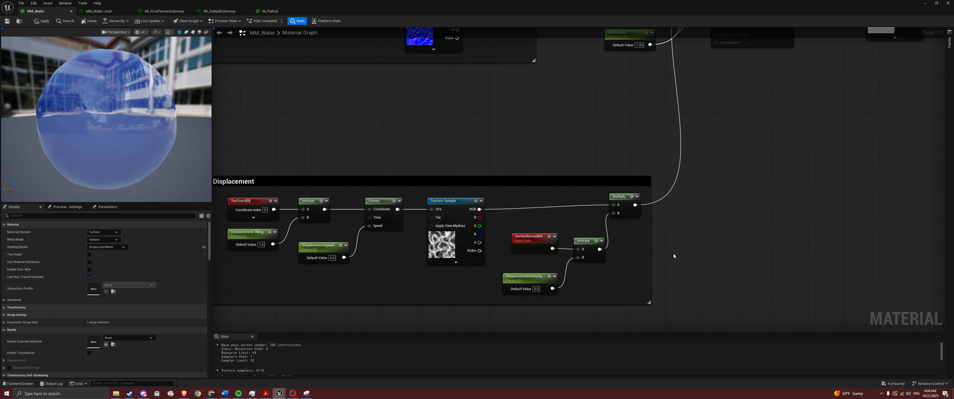
left_click(662, 243)
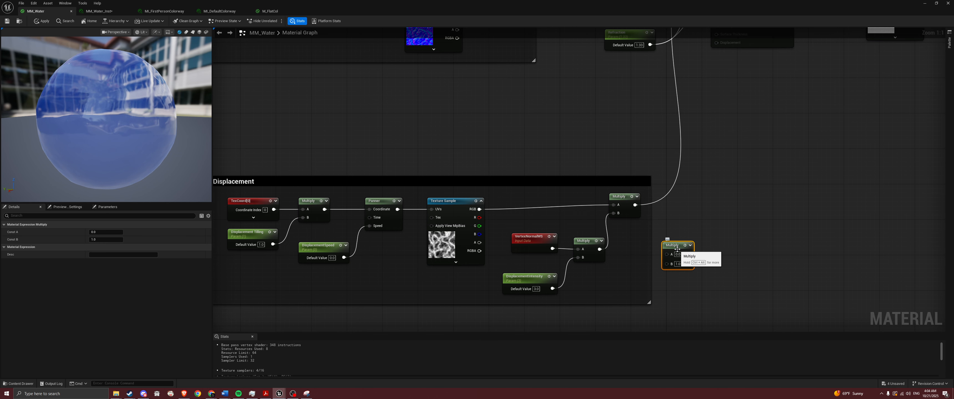
key("Delete")
Step: Add a trial VertexNormalWS node beside the Displacement group and delete it again
right_click_drag(521, 252, 514, 232)
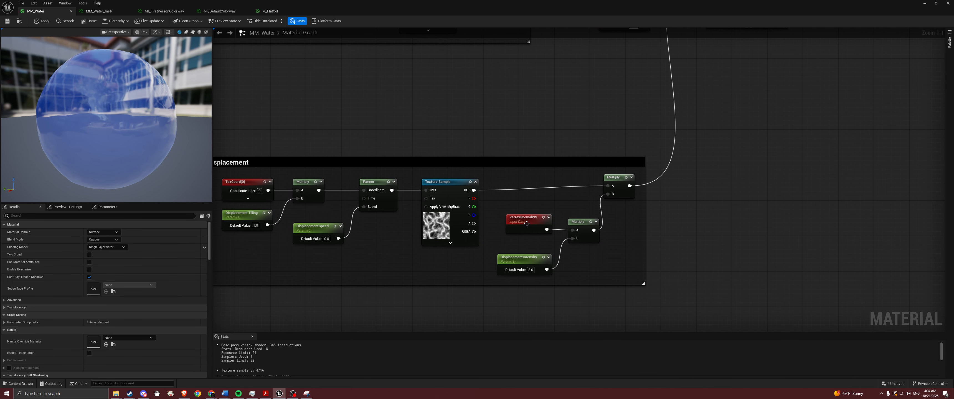
right_click(668, 244)
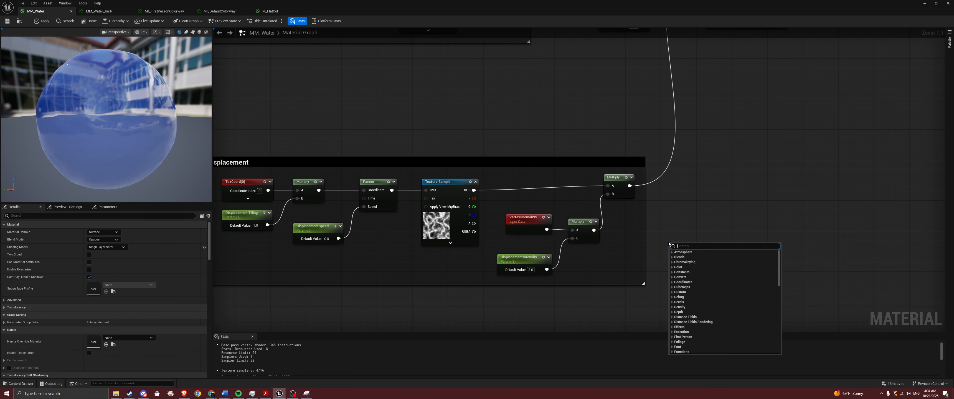
type("vertex")
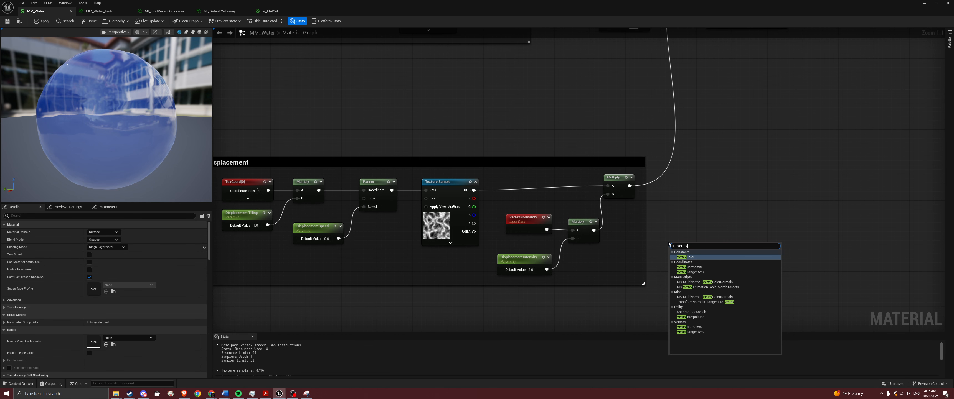
type("no")
key("Return")
left_click_drag(691, 217, 693, 272)
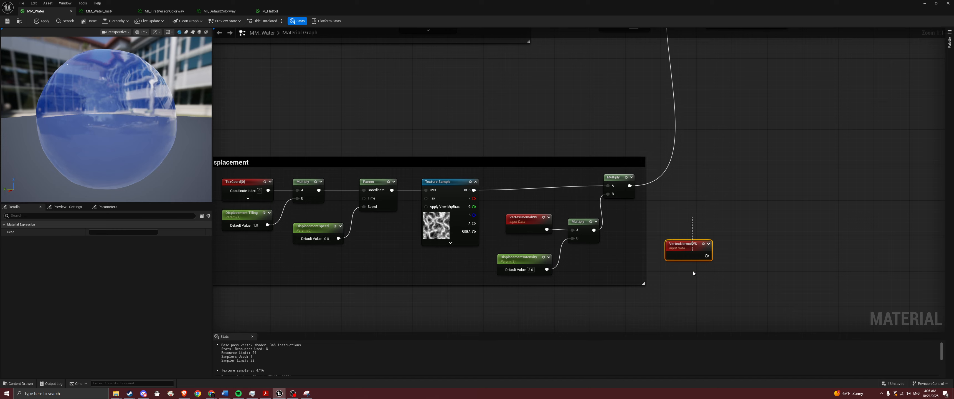
key("Delete")
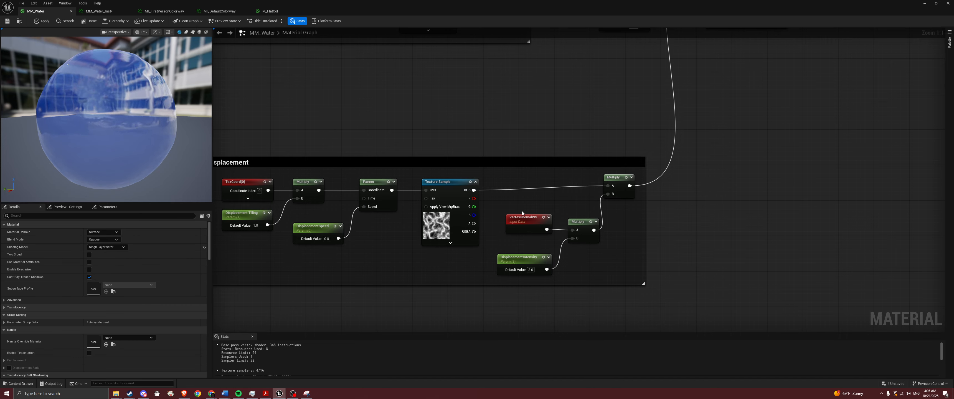
Step: Highlight VertexNormalWS, DisplacementIntensity and their Multiply, along with the displacement texture chain, to examine how the two branches combine
left_click(522, 220)
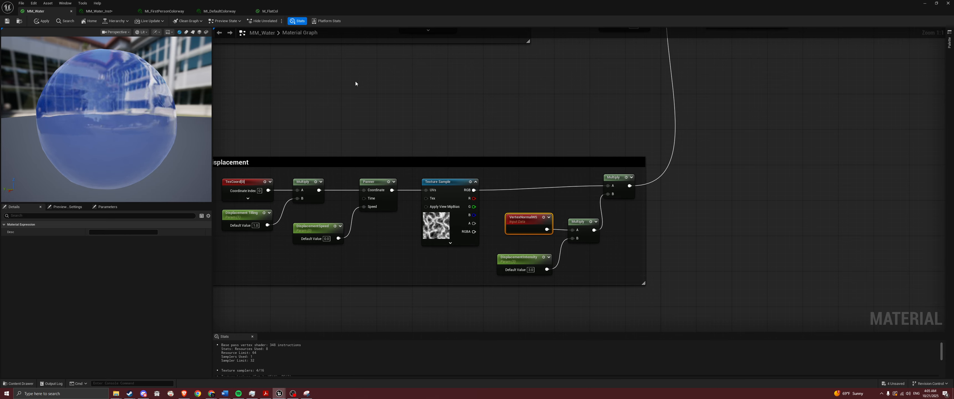
left_click(528, 206)
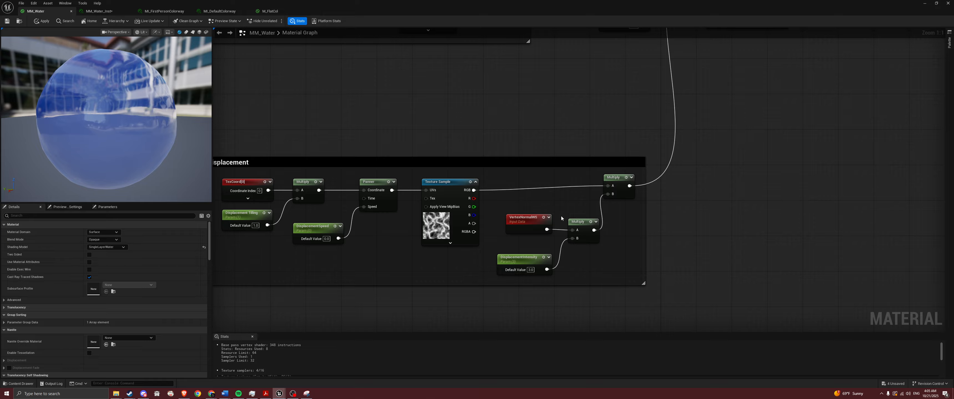
left_click_drag(528, 205, 583, 271)
right_click_drag(525, 201, 612, 206)
left_click_drag(308, 177, 661, 272)
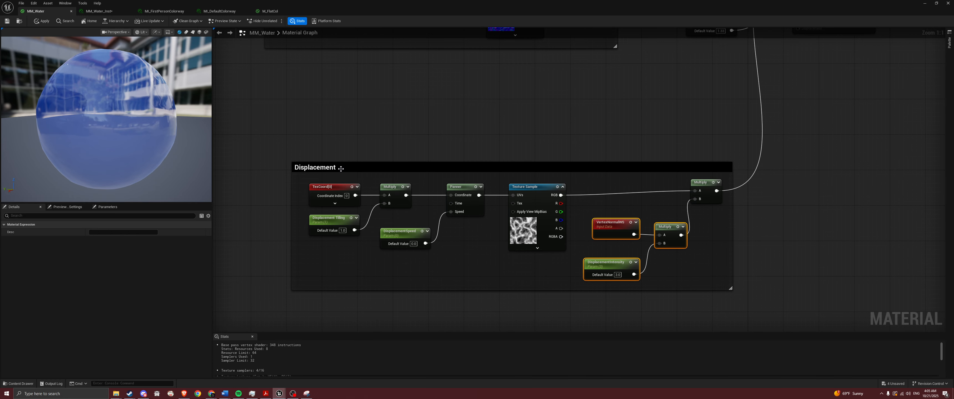
left_click_drag(321, 174, 550, 258)
Step: Trace the link from the Displacement group's final Multiply to MM_Water's World Position Offset and review the overall graph
right_click_drag(751, 146, 663, 206)
right_click_drag(698, 150, 613, 262)
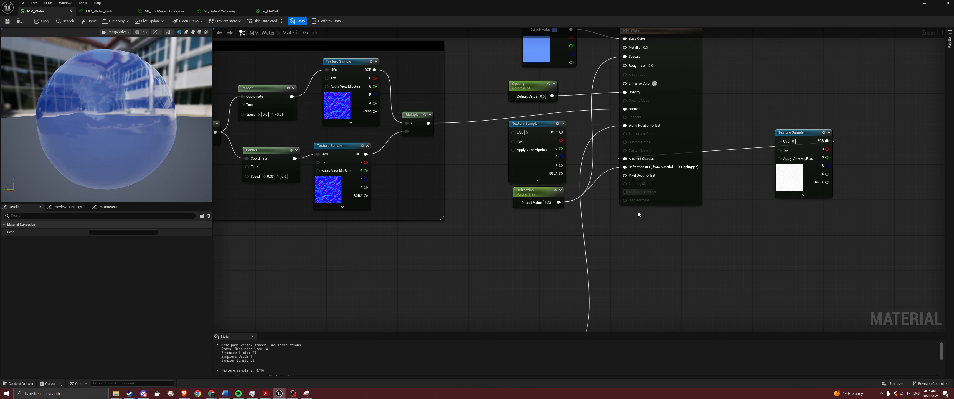
right_click_drag(648, 278, 681, 138)
right_click_drag(618, 258, 757, 211)
left_click(585, 192)
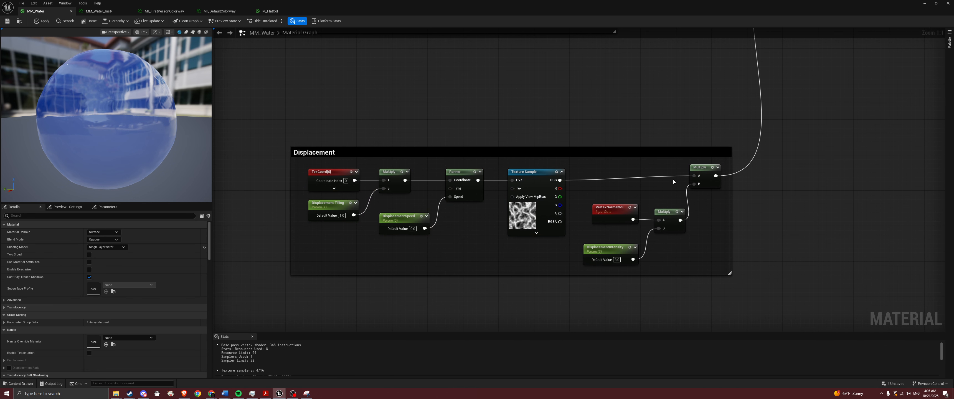
right_click_drag(596, 94, 447, 250)
scroll(539, 207, "down", 2)
right_click_drag(495, 150, 503, 228)
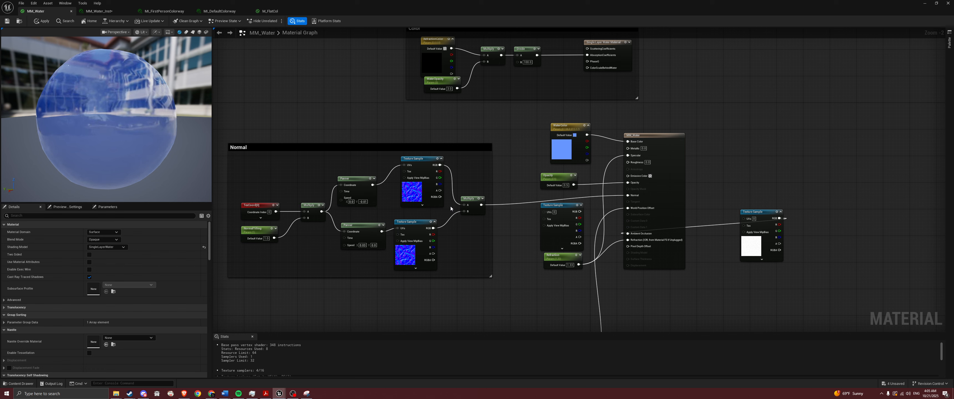
Step: Apply the changes to the MM_Water material and save all modified assets
left_click(44, 22)
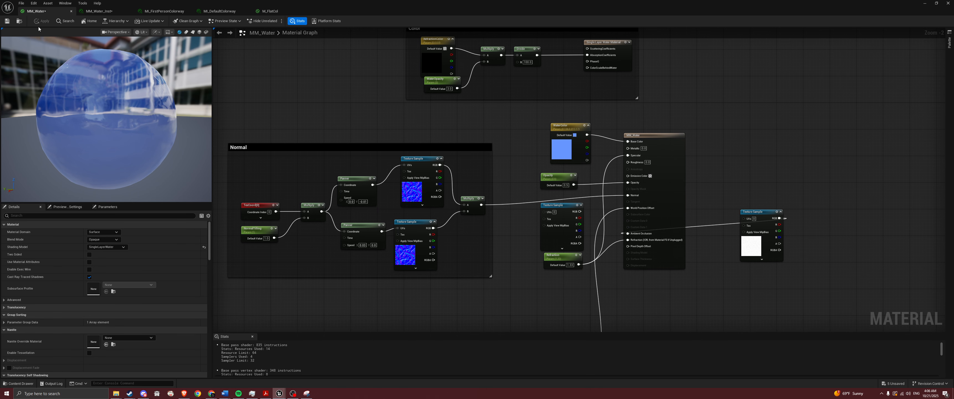
left_click(21, 3)
left_click(41, 36)
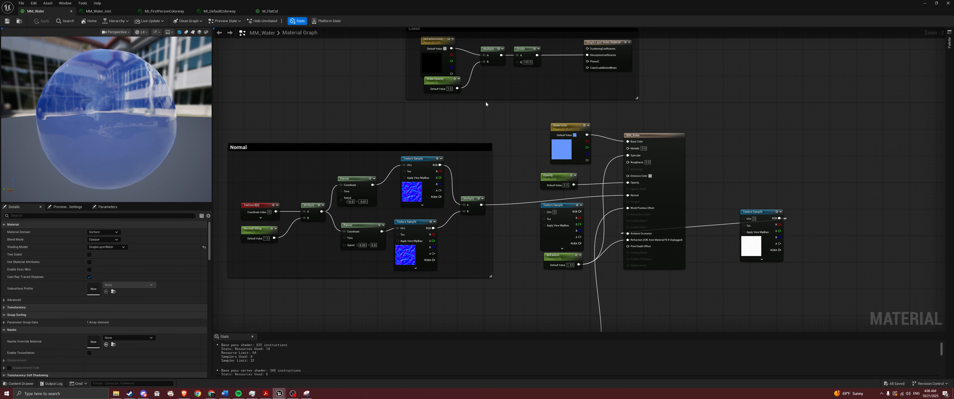
Step: Return to the level and examine the water surface around the central platform from a higher angle
left_click(924, 4)
right_click_drag(533, 124, 482, 152)
key("w")
key("s")
key("s")
left_click(518, 148)
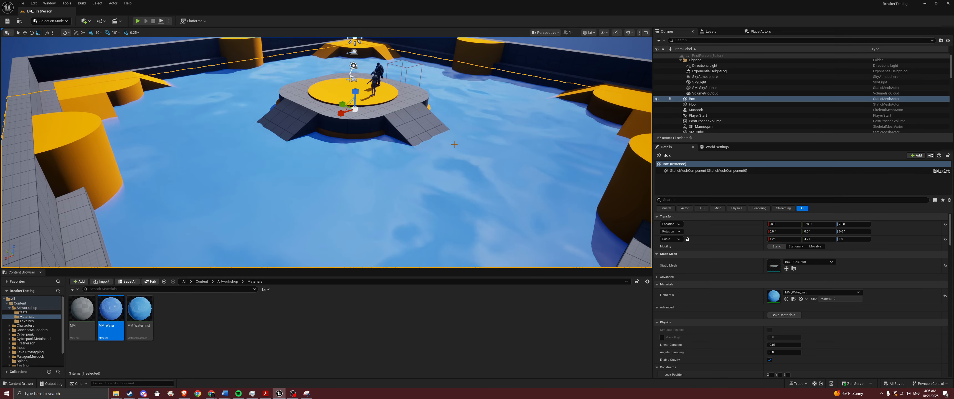
Step: Try the parent MM_Water material on the Box's Element 0 slot, inspect the water, and reset the slot to its default
left_click(944, 296)
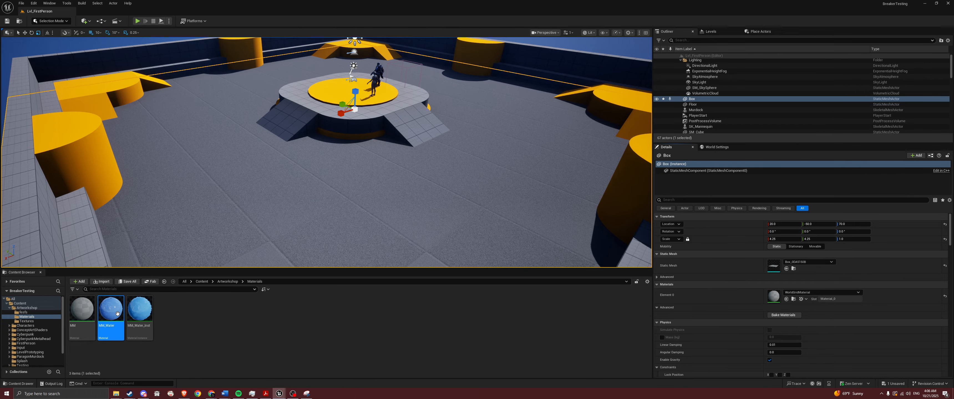
left_click_drag(118, 308, 773, 297)
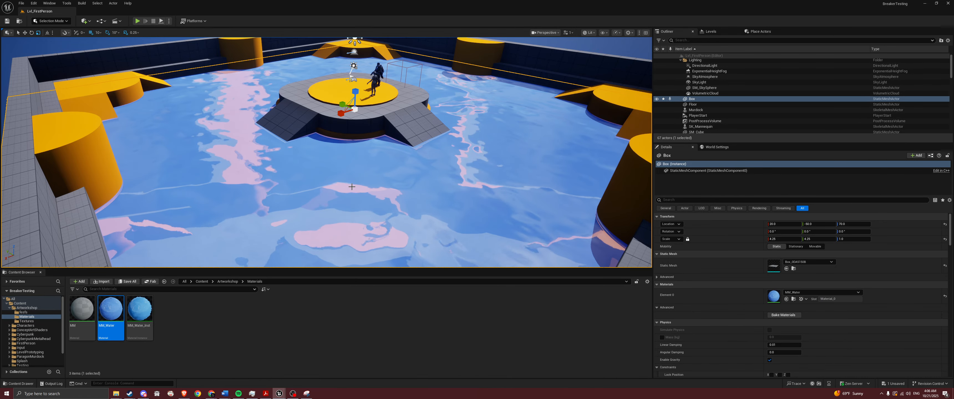
right_click_drag(425, 160, 456, 158)
key("w")
key("s")
key("w")
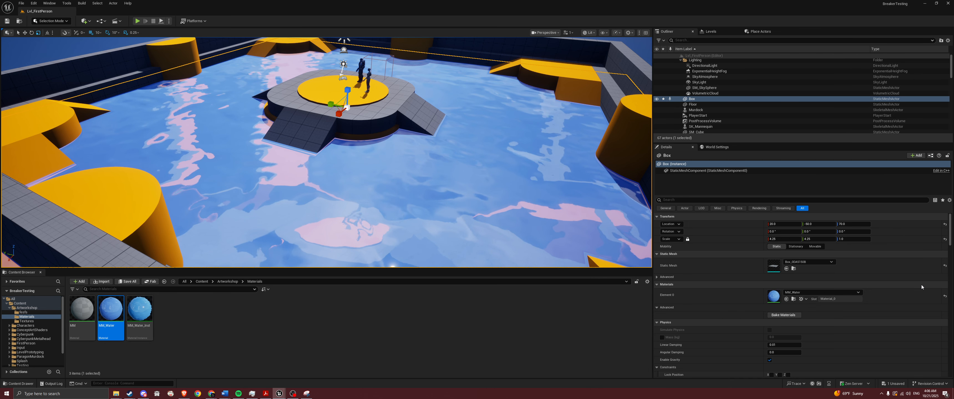
left_click(945, 297)
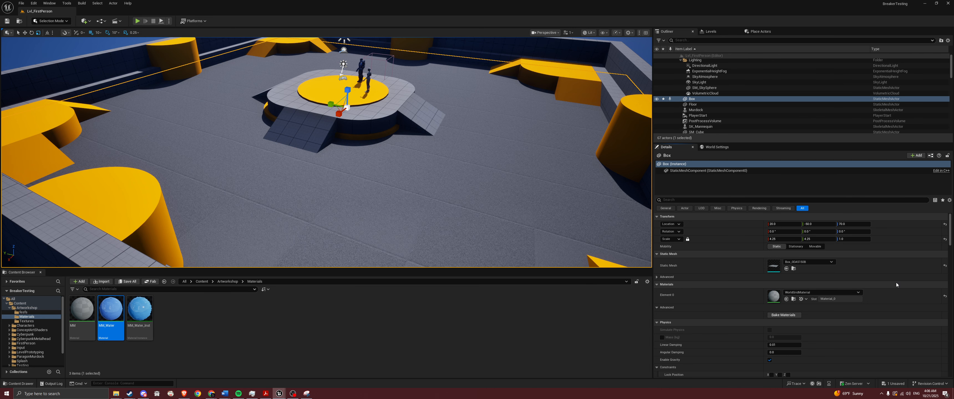
Step: Create a trial material instance from MM_Water, keeping the suggested name, and delete it again
right_click(112, 331)
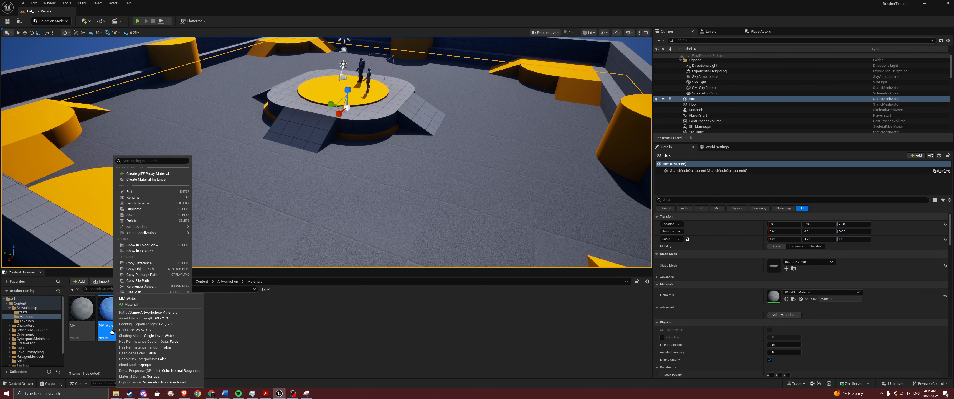
left_click(142, 180)
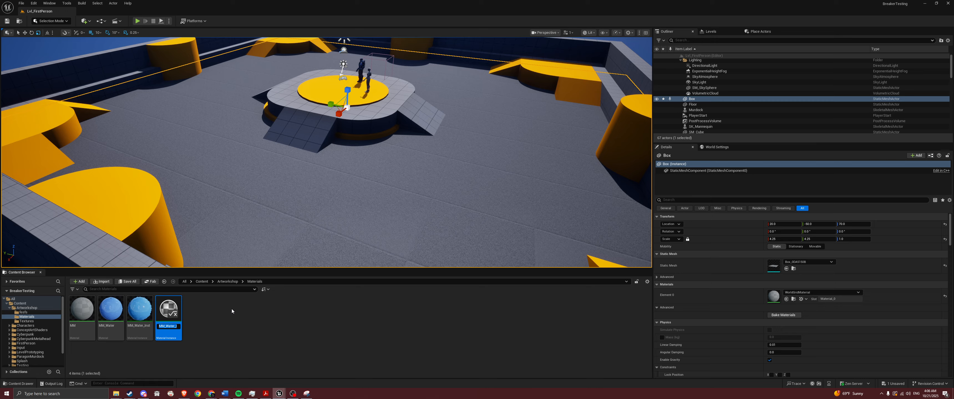
key("Return")
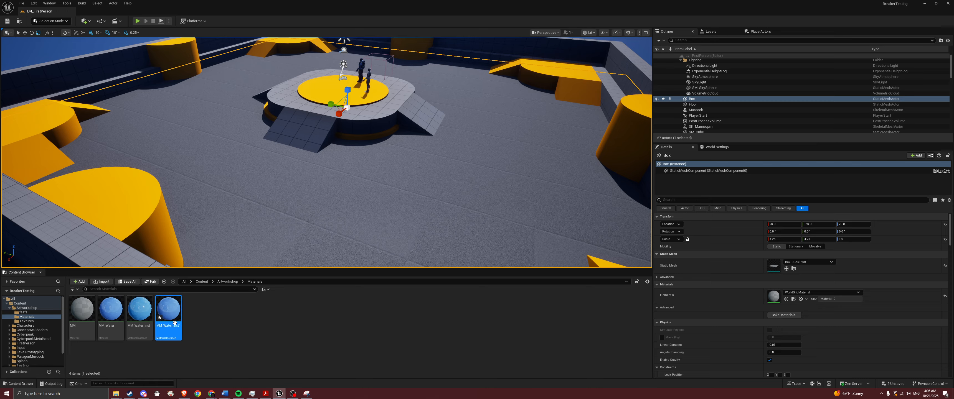
mouse_move(177, 326)
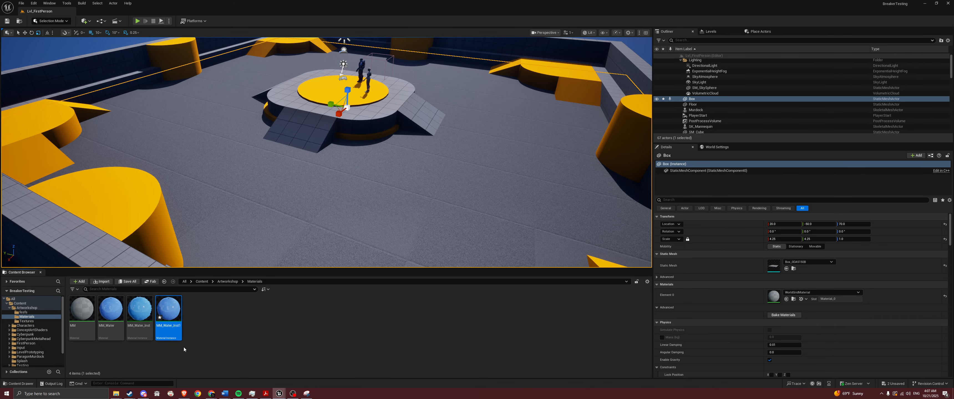
key("Delete")
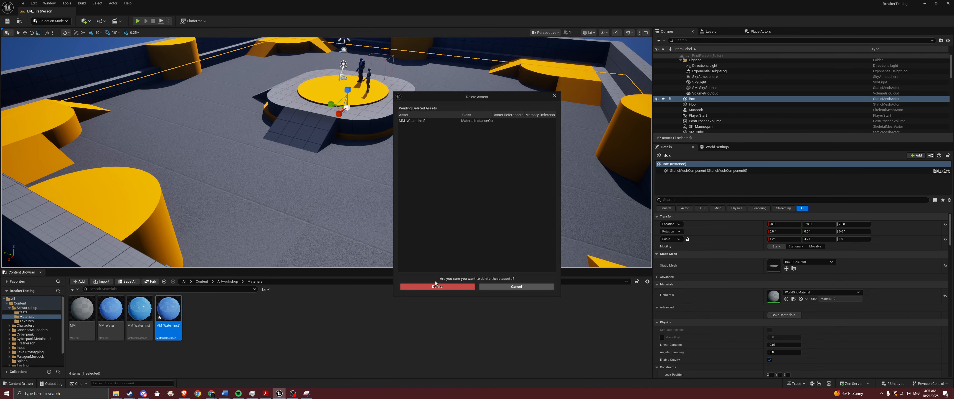
key("Return")
Step: Assign MM_Water_Inst to the Box in the level and view the water close to the platform
left_click_drag(150, 326, 345, 207)
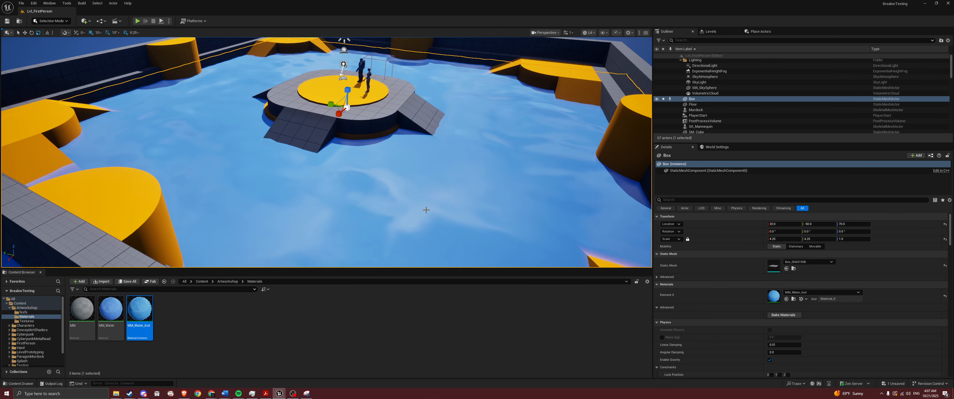
right_click_drag(426, 208, 466, 237)
right_click_drag(481, 149, 435, 127)
key("w")
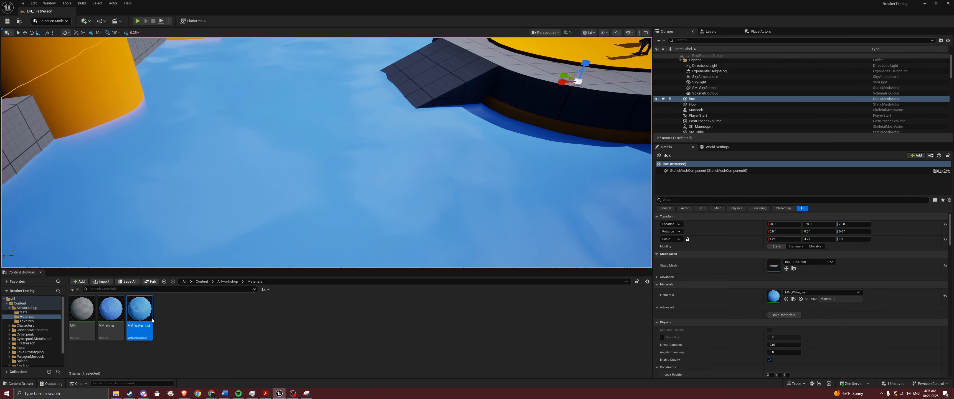
Step: Open MM_Water_Inst, separate and minimize the M_FlatCol editor, and float the remaining material editors over the level
double_click(140, 313)
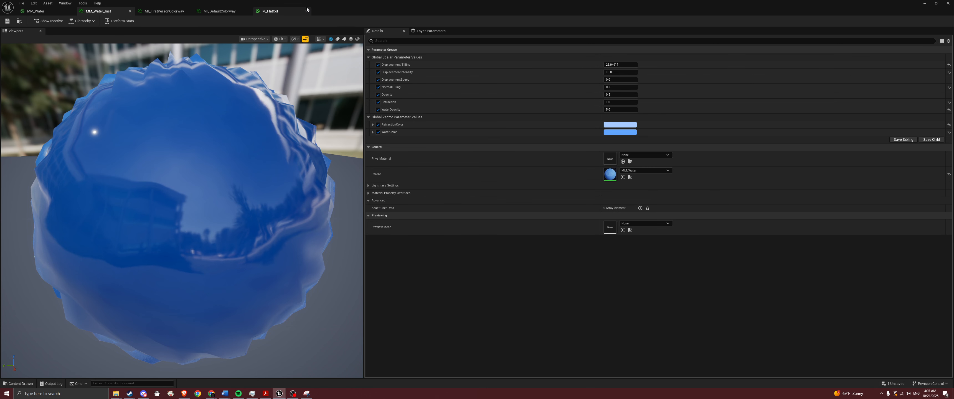
left_click_drag(307, 9, 370, 35)
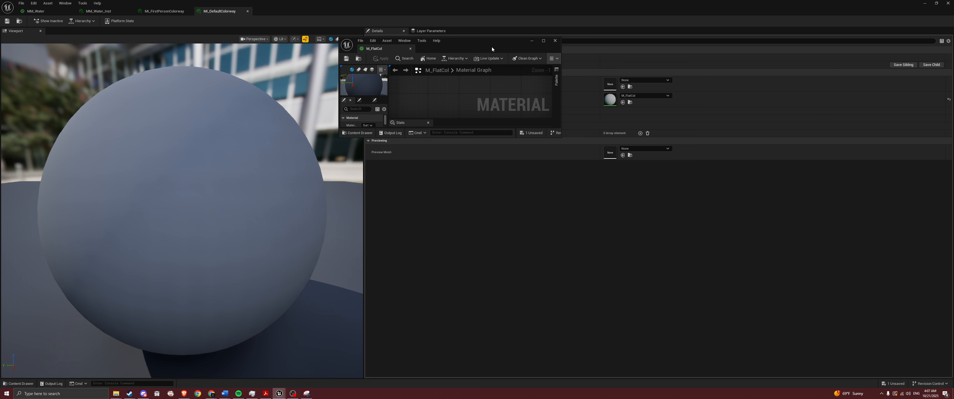
left_click(532, 40)
left_click_drag(482, 11, 743, 136)
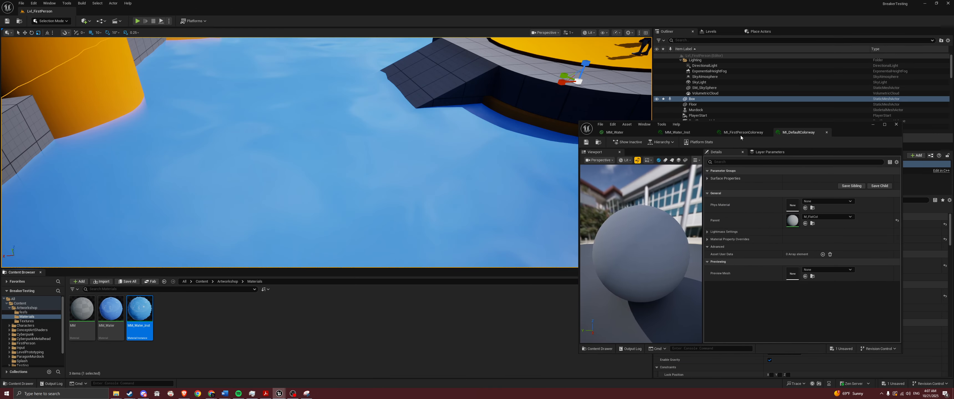
Step: Expand MI_DefaultColorway's Surface Properties, switch to MM_Water_Inst's parameters, and view the central platform in the level
left_click(708, 179)
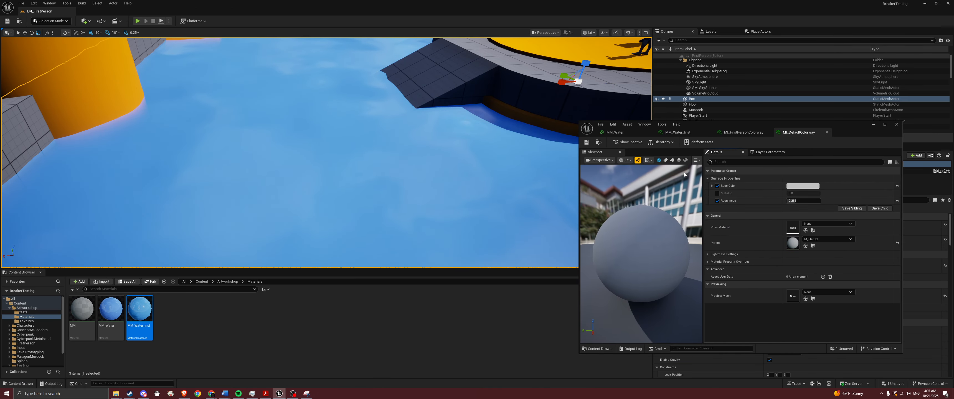
left_click(708, 177)
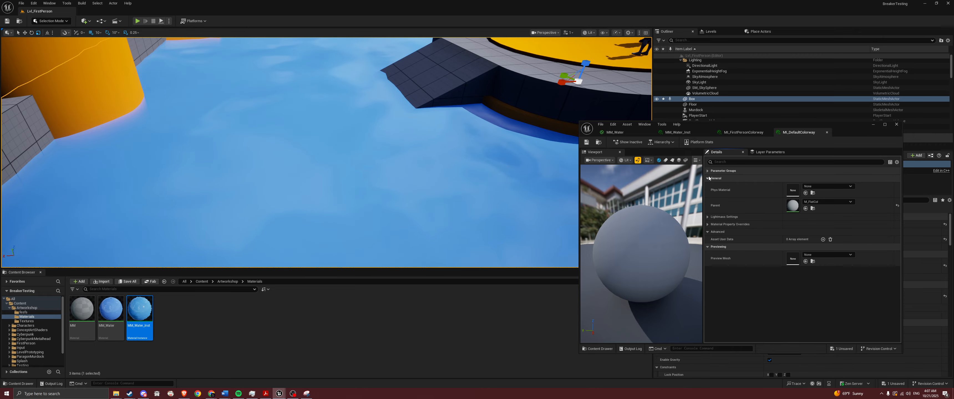
left_click(708, 178)
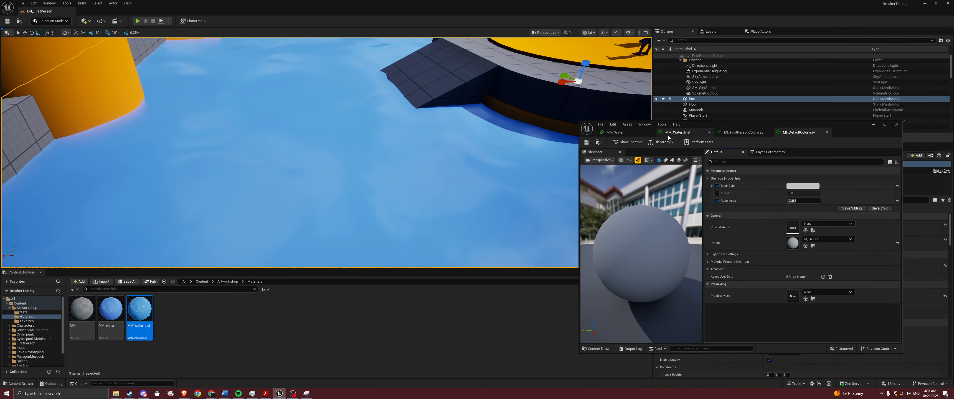
left_click(696, 132)
mouse_move(423, 131)
right_mouse_down()
mouse_move(456, 104)
mouse_move(422, 131)
right_mouse_up()
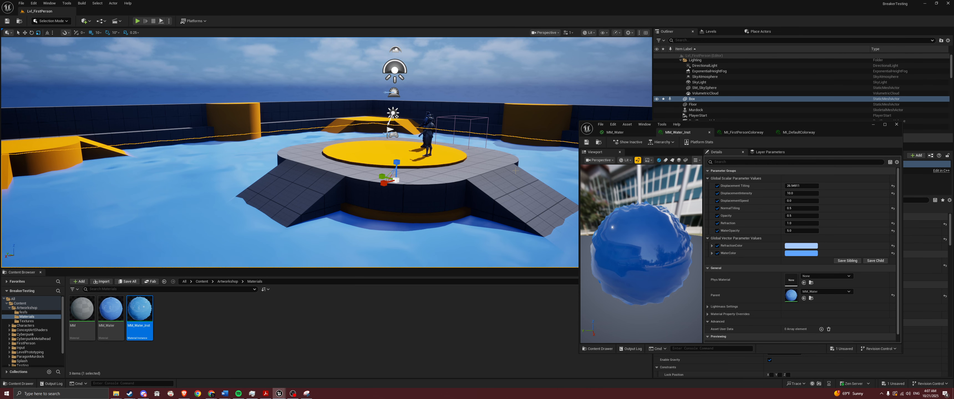
Step: Review the WaterOpacity node and the Normal group in the MM_Water graph and return to MM_Water_Inst
left_click(635, 135)
scroll(752, 213, "up", 3)
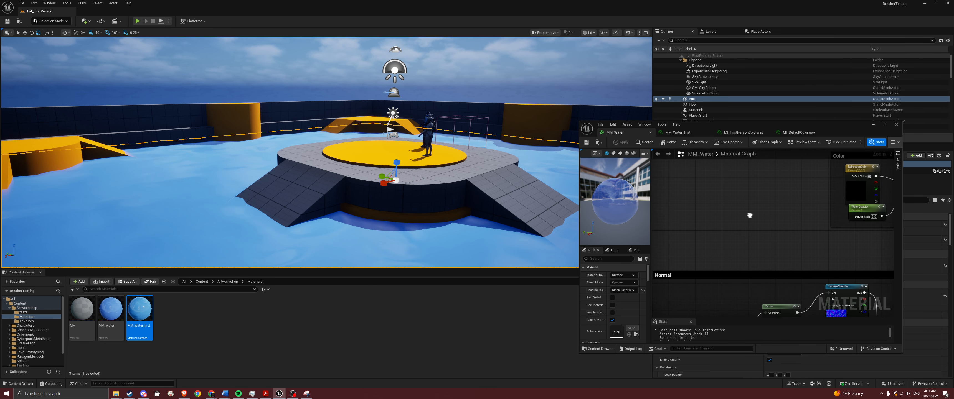
scroll(728, 202, "up", 2)
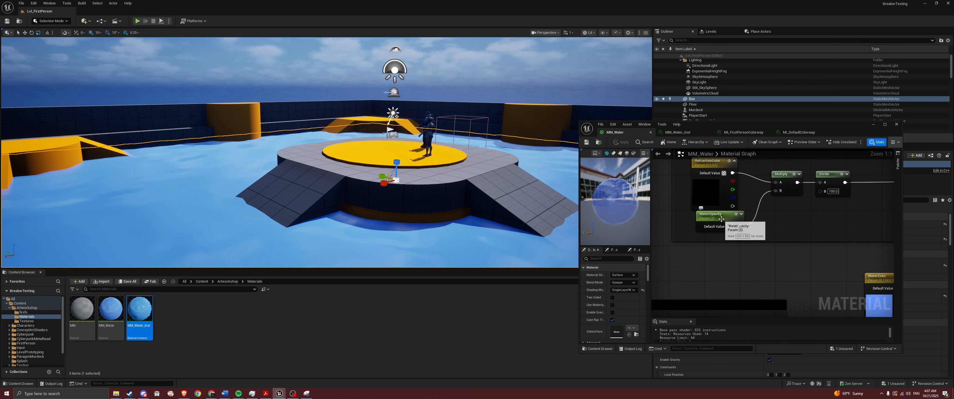
right_click_drag(723, 283, 761, 155)
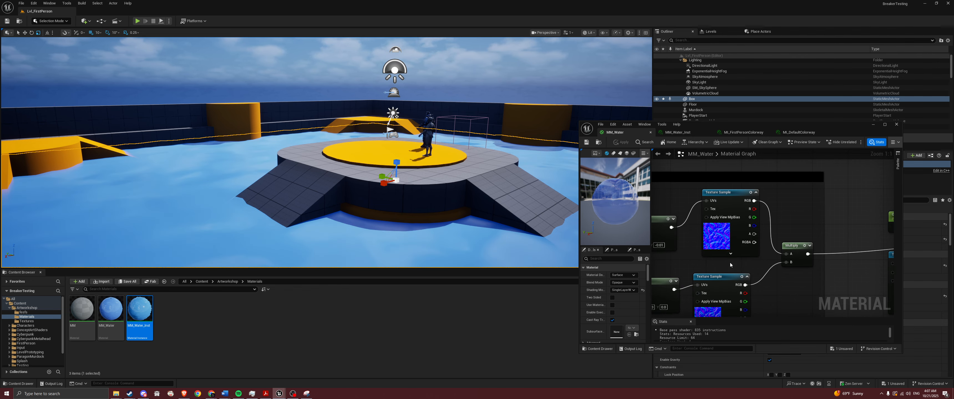
left_click(678, 133)
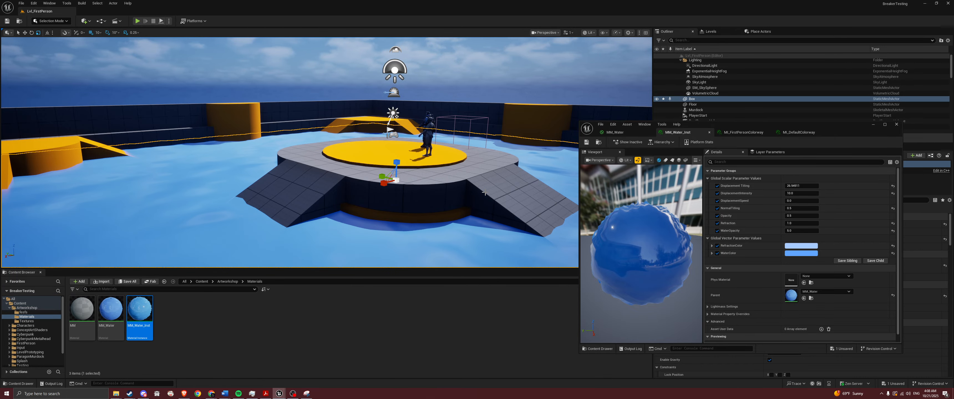
Step: Reset DisplacementIntensity, Displacement Tiling, NormalTiling, Refraction and WaterOpacity in MM_Water_Inst to their default values
right_click_drag(485, 193, 436, 214)
key("s")
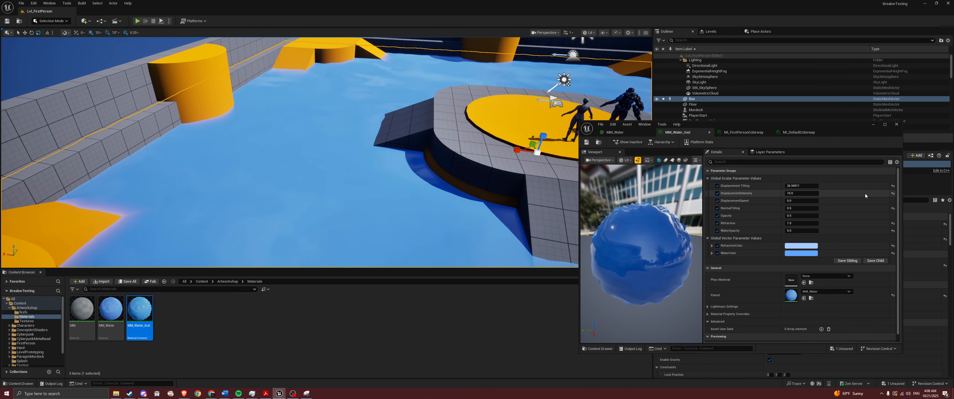
left_click(893, 193)
left_click(893, 186)
left_click(892, 208)
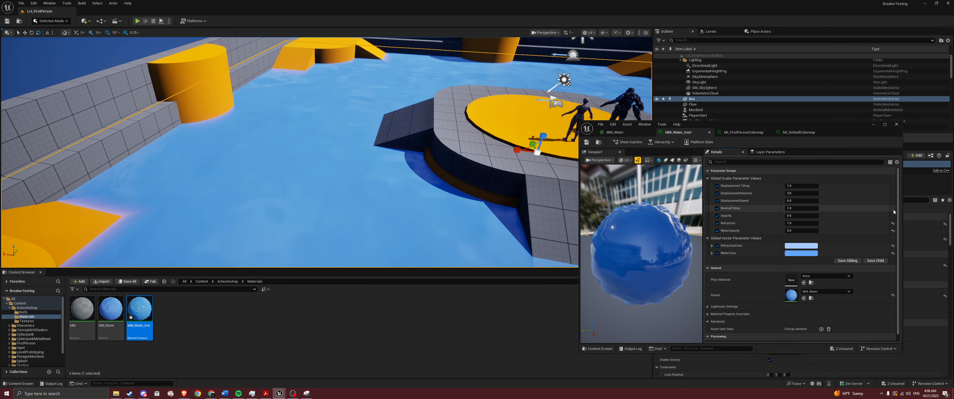
left_click(892, 223)
left_click(893, 231)
right_click_drag(462, 178, 519, 207)
key("s")
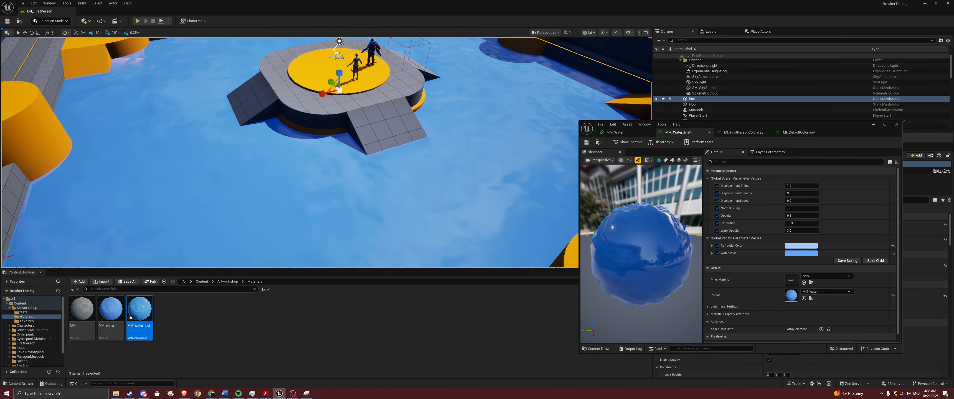
Step: Set WaterOpacity in MM_Water_Inst to 1 and inspect the water beside the yellow structure up close
right_click_drag(566, 156, 509, 176)
key("w")
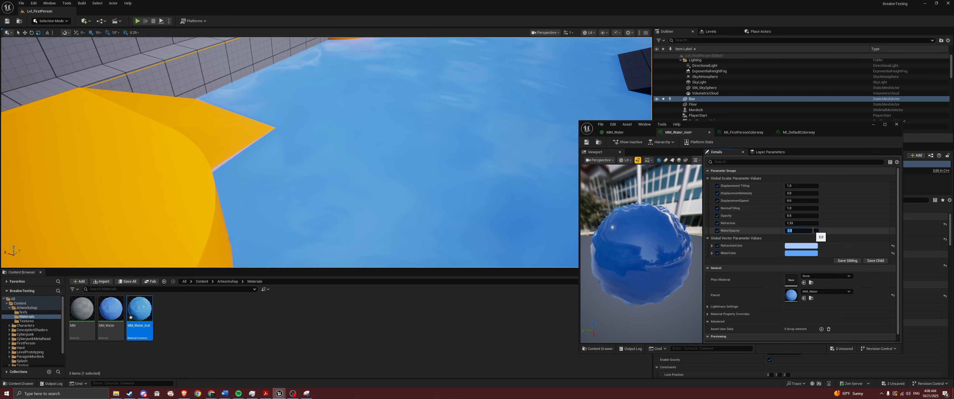
left_click(813, 231)
type("1")
key("Return")
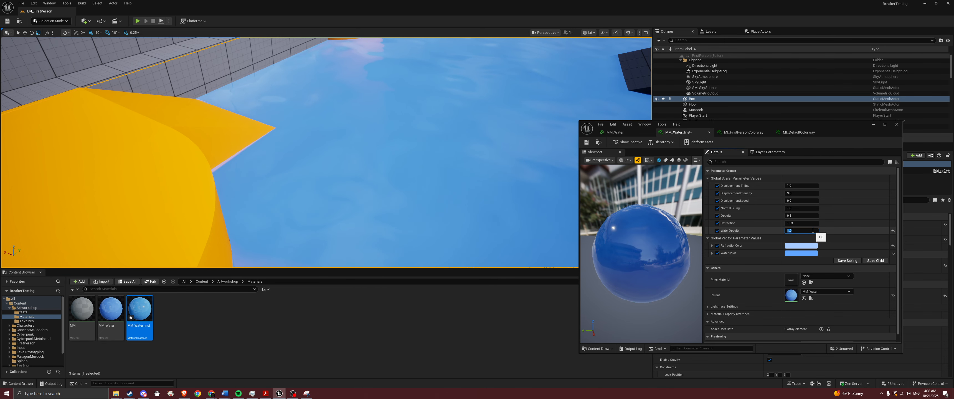
mouse_move(563, 146)
right_mouse_down()
mouse_move(533, 125)
mouse_move(552, 148)
right_mouse_up()
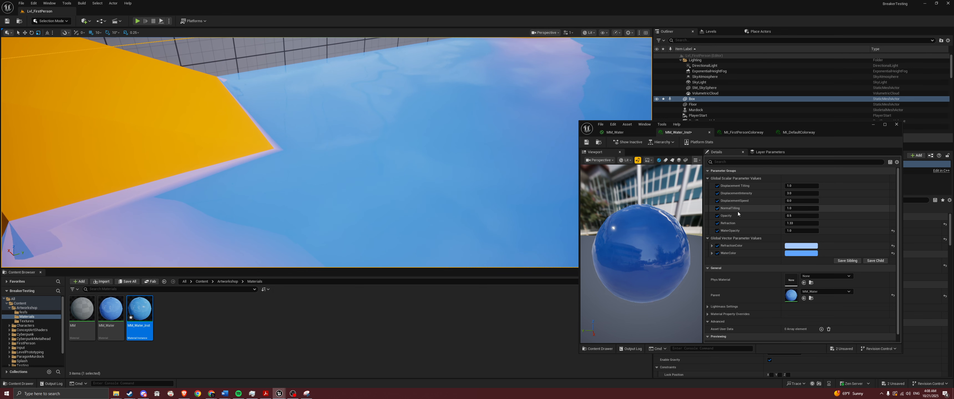
Step: Compare WaterOpacity values of 5 and 1 in MM_Water_Inst, ending on 5
left_click(803, 230)
type("5")
key("Return")
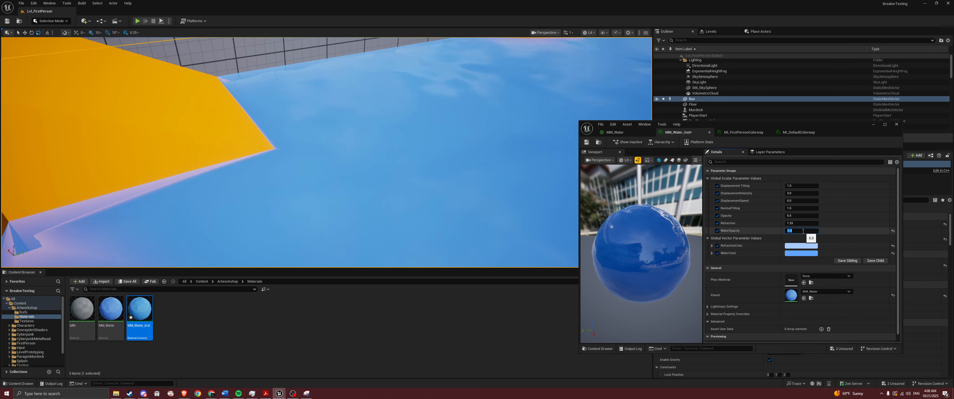
type("1")
key("Return")
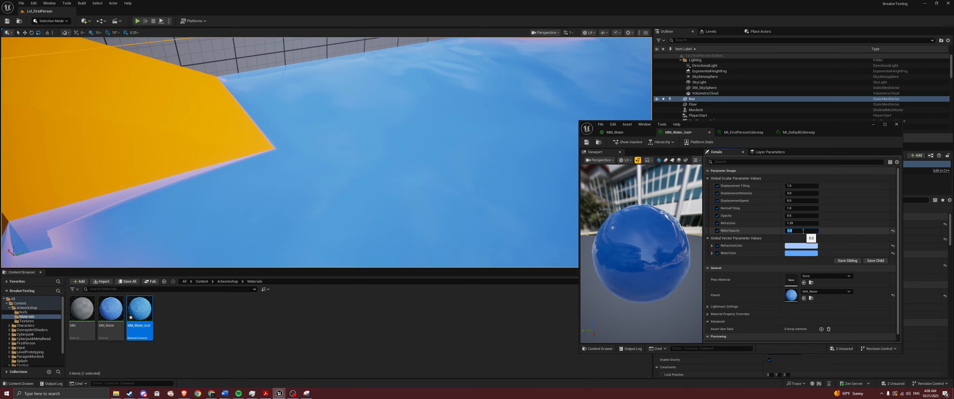
type("5")
key("Return")
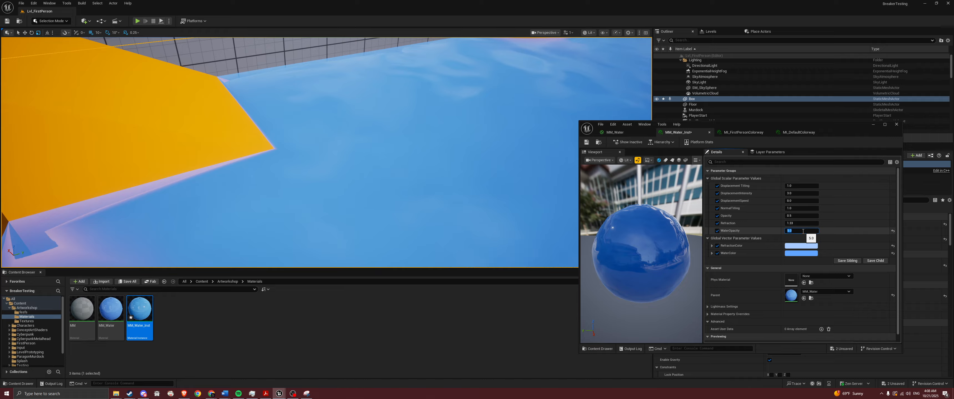
Step: Try a Refraction value of 1 in MM_Water_Inst and set it back to 1.33
left_click(826, 234)
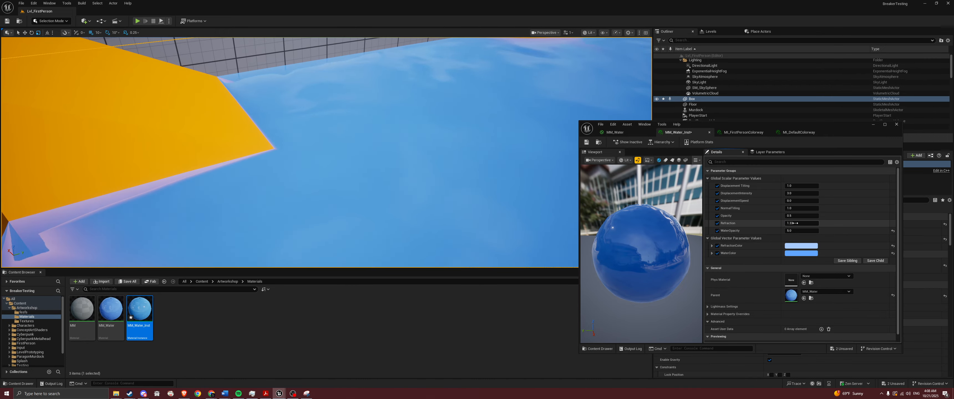
type("1")
key("Return")
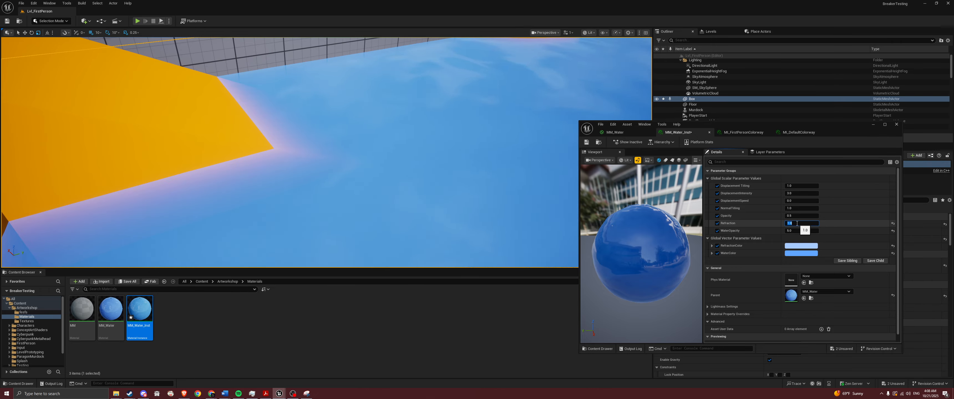
type("1.33")
key("Return")
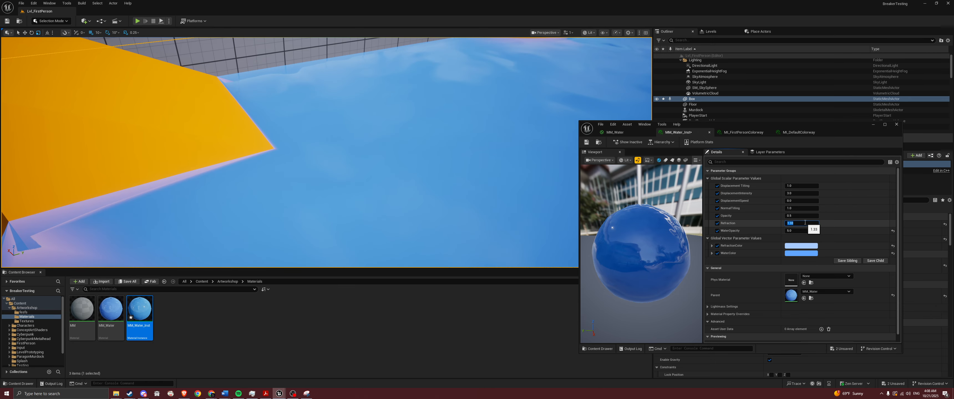
Step: Compare Opacity values of 1 and 0 in MM_Water_Inst and set it back to 0.5
left_click(823, 217)
left_click_drag(790, 216, 817, 216)
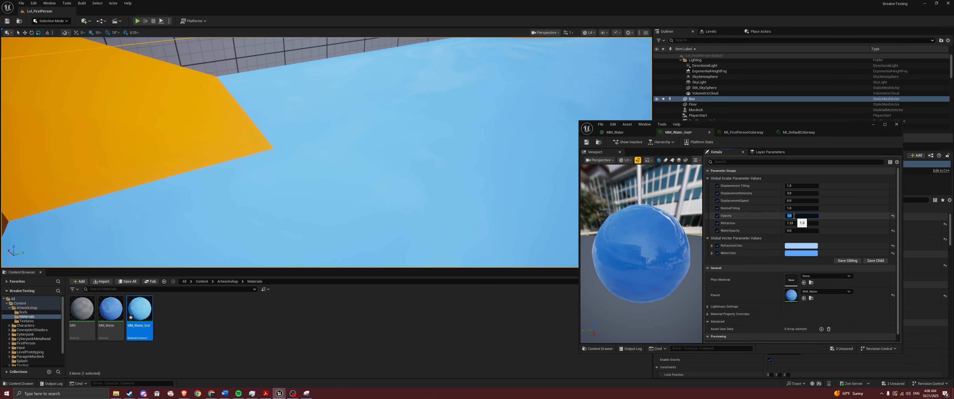
type("0")
key("Return")
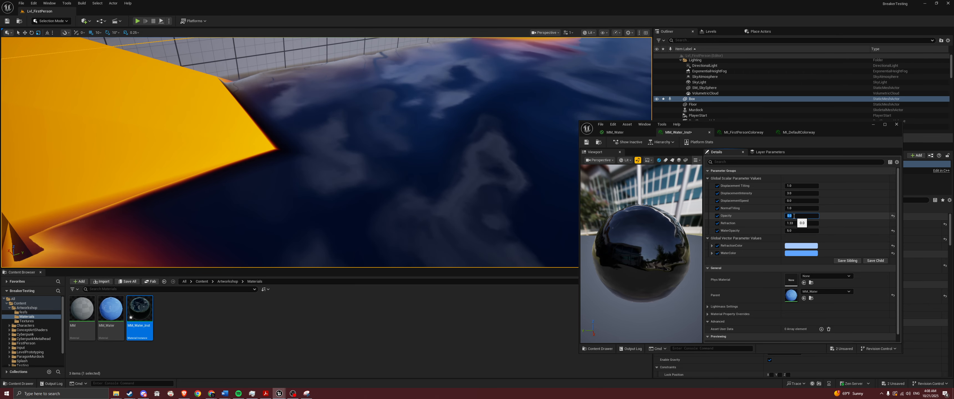
type("0.5")
left_click(825, 217)
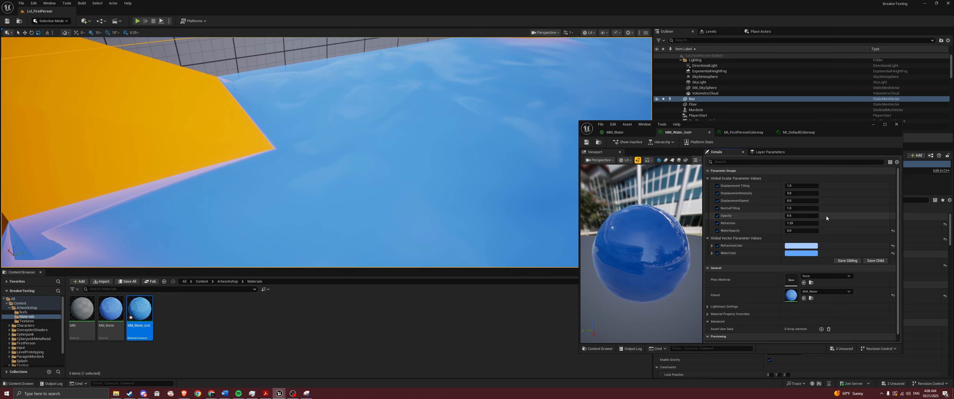
Step: Try a NormalTiling value of 20 in MM_Water_Inst, inspect the water surface up close, and reset the parameter to its default
right_click_drag(463, 167, 540, 122)
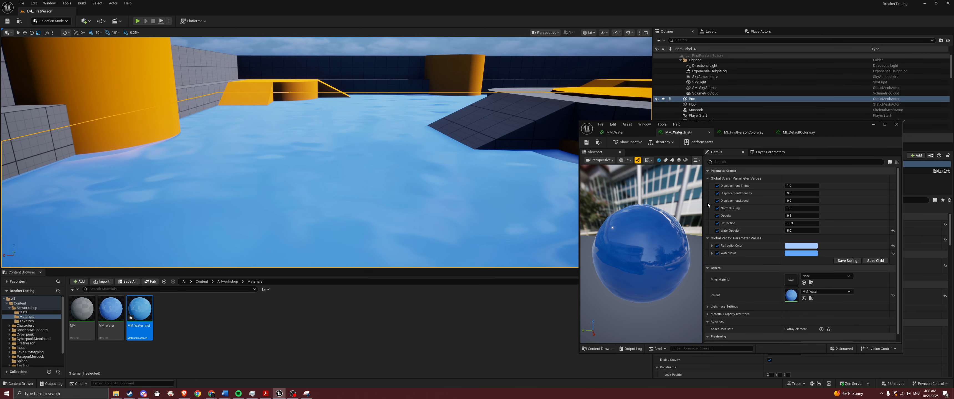
left_click(800, 208)
type("20")
key("Return")
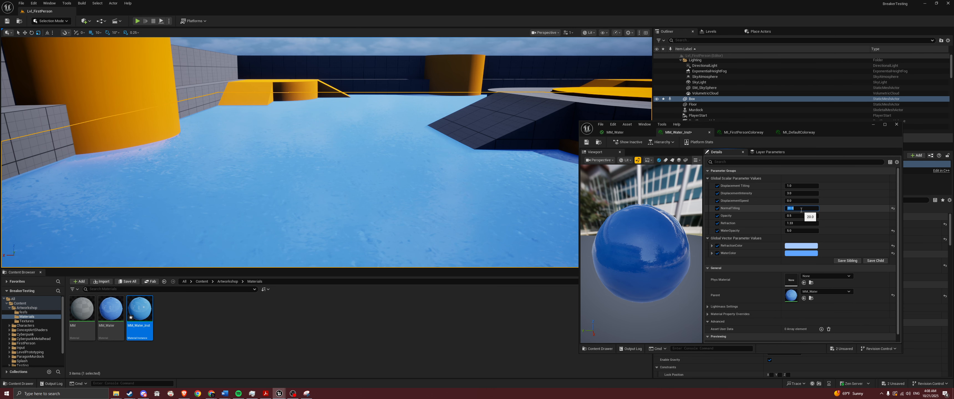
right_click_drag(463, 148, 572, 195)
key("w")
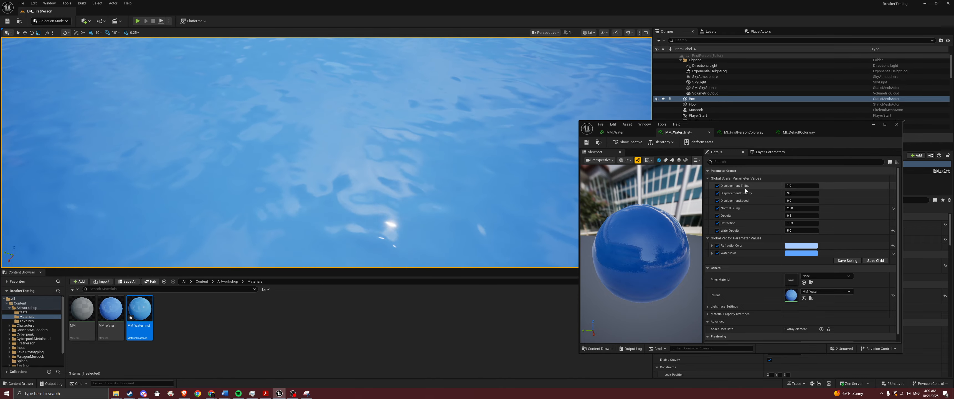
left_click(893, 208)
right_click_drag(452, 189, 451, 159)
Step: Try a NormalTiling value of 0.1 in MM_Water_Inst, view the water around the central platform, and settle on 0.8
left_click(799, 208)
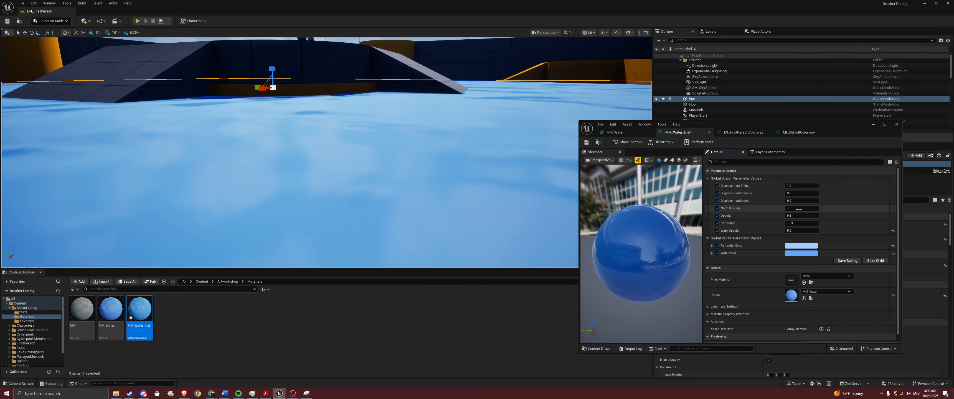
type("0.1")
key("Return")
right_click_drag(437, 166, 331, 215)
key("s")
key("s")
right_click_drag(374, 110, 452, 124)
key("a")
key("d")
right_click_drag(424, 153, 330, 178)
key("w")
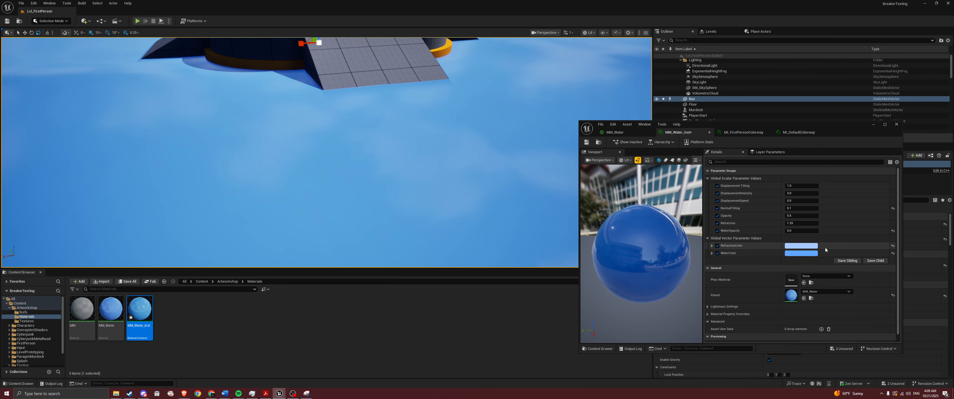
left_click(811, 208)
key("Return")
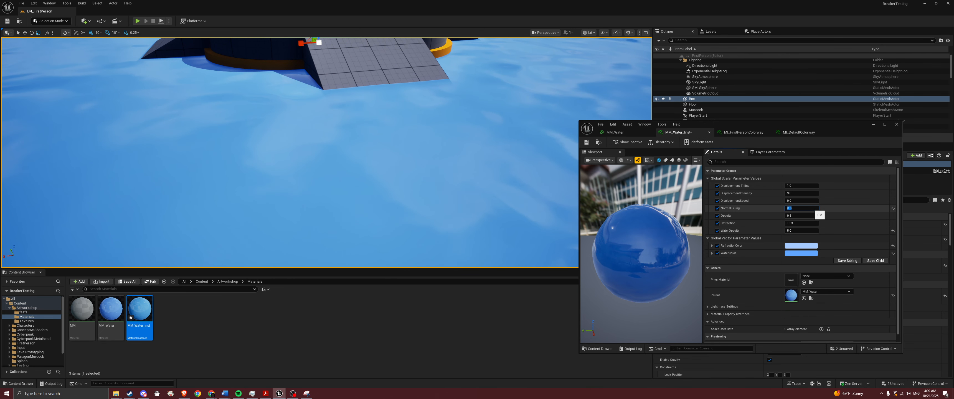
Step: Try a DisplacementSpeed of 10 in MM_Water_Inst, view the water around the platform, and reset the parameter to its default
left_click(794, 201)
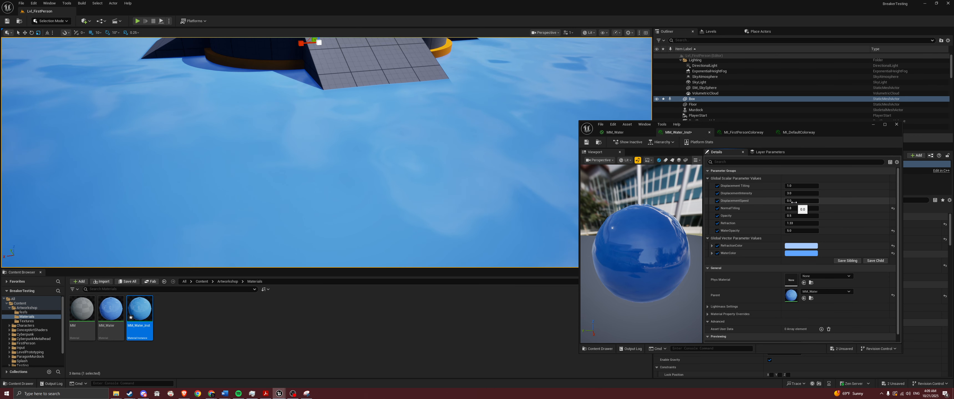
type("10")
key("Return")
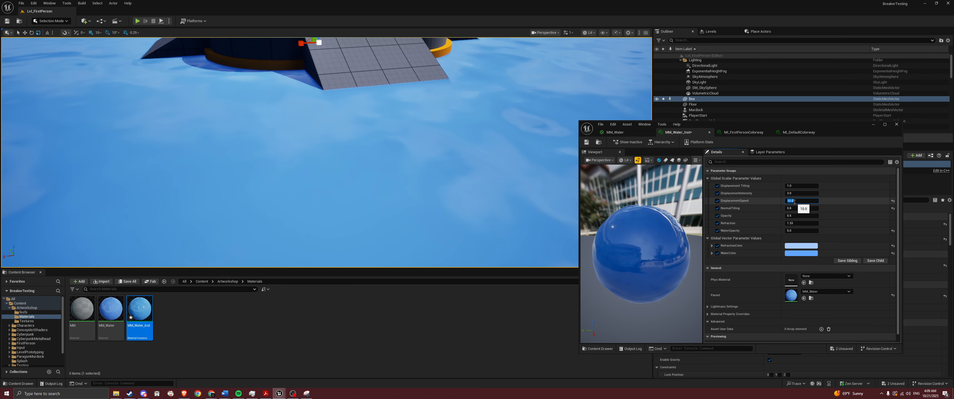
mouse_move(478, 163)
right_mouse_down()
mouse_move(474, 123)
mouse_move(416, 120)
mouse_move(467, 109)
mouse_move(485, 169)
right_mouse_up()
key("s")
key("a")
key("w")
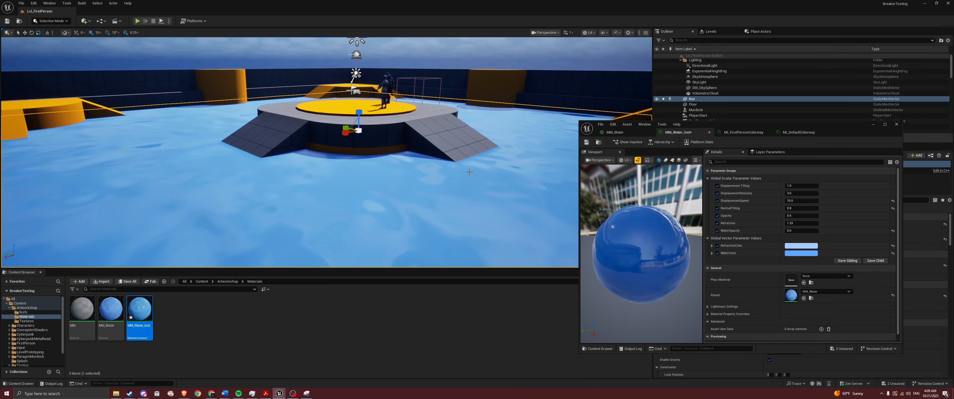
left_click(892, 201)
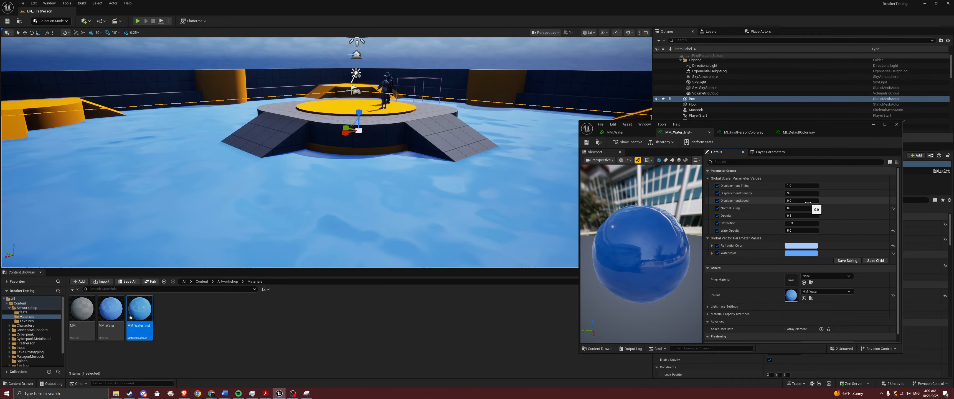
Step: Try a DisplacementIntensity of 20 in MM_Water_Inst, settle on 10, and set Displacement Tiling to 20
left_click(799, 194)
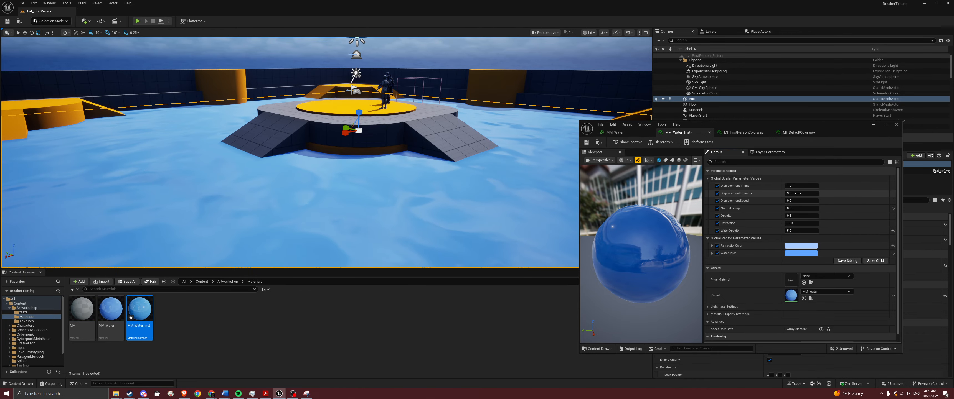
type("20")
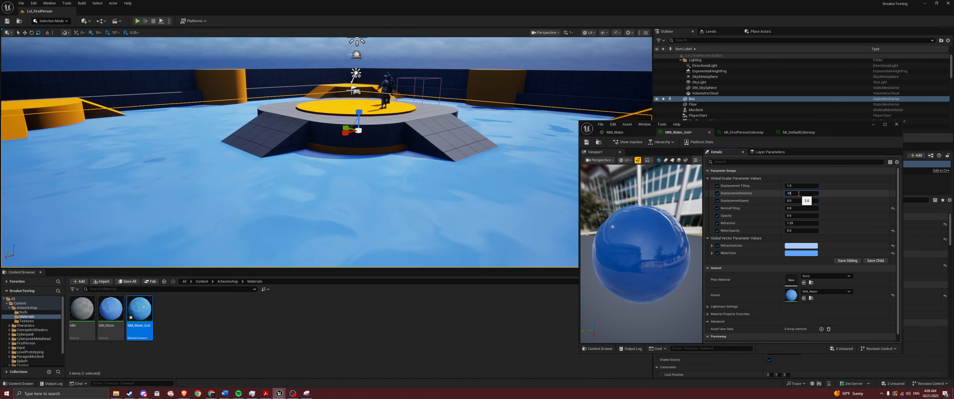
key("Return")
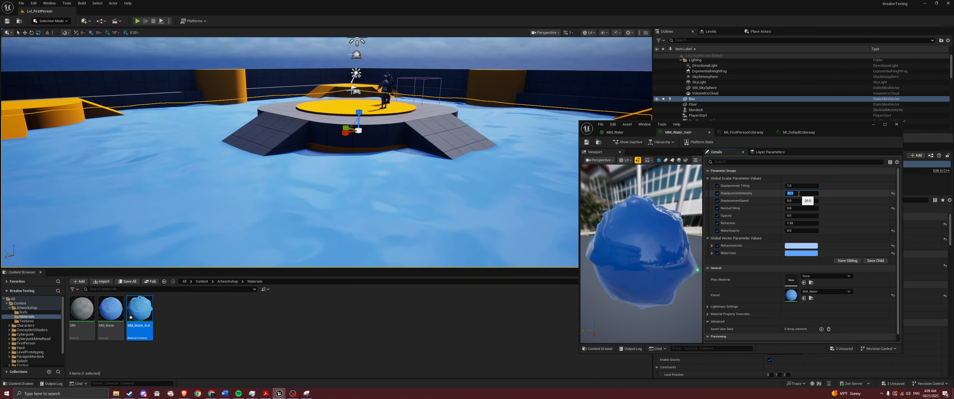
type("1")
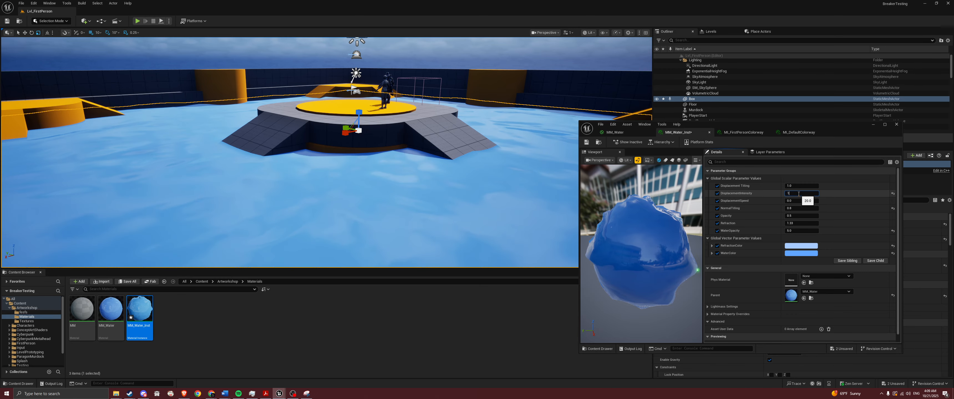
type("0")
key("Return")
left_click(826, 194)
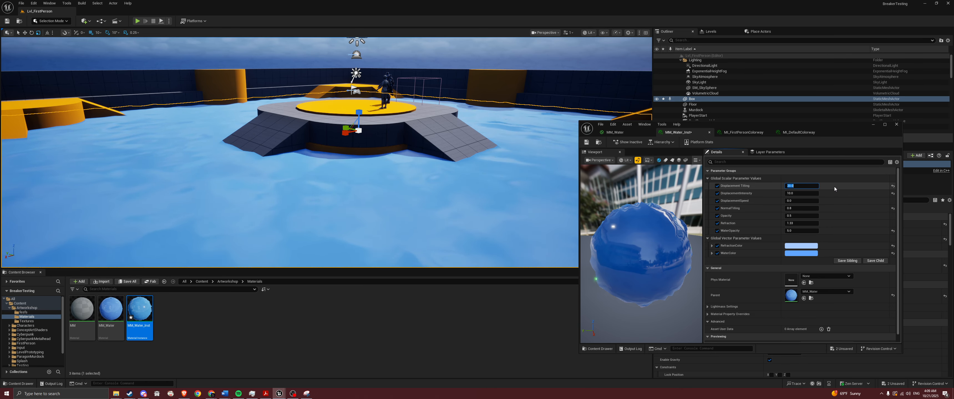
key("Return")
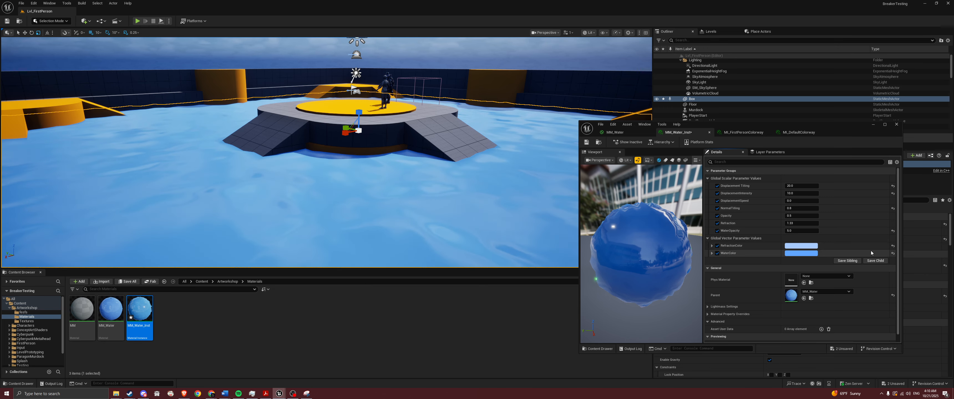
left_click(805, 254)
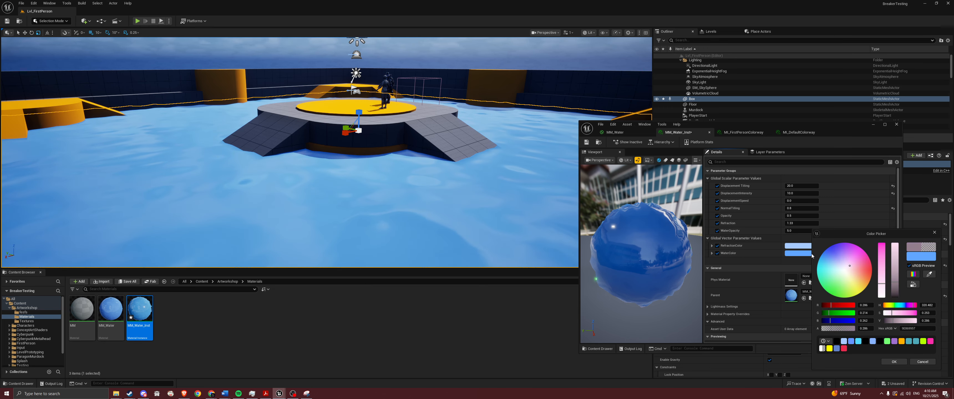
left_click(934, 233)
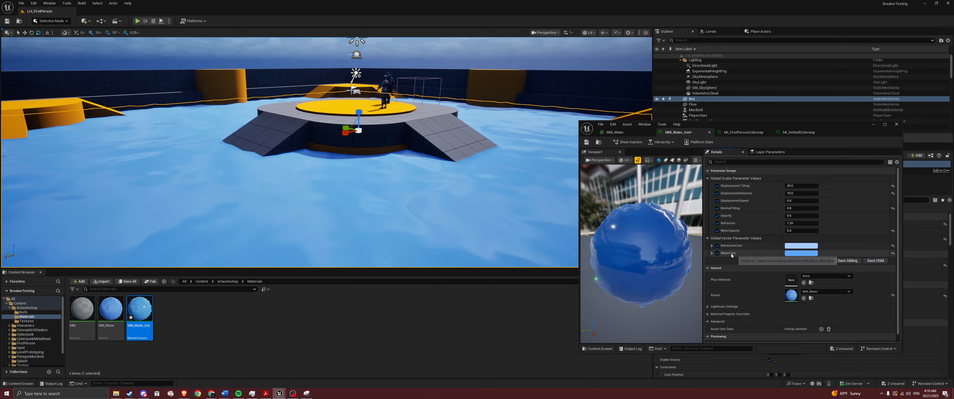
right_click_drag(437, 174, 374, 188)
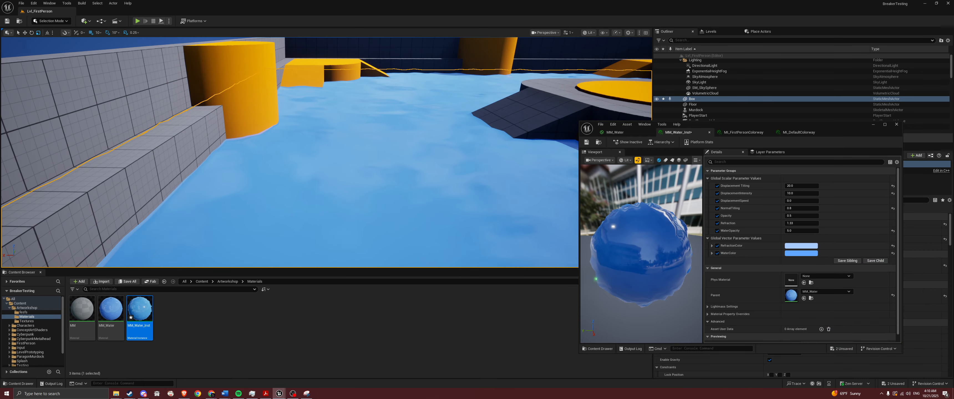
Step: Try an orange RefractionColor in MM_Water_Inst and view its effect on the water across the whole arena
left_click(801, 246)
left_click_drag(832, 265, 865, 275)
key("w")
mouse_move(459, 192)
right_mouse_down()
mouse_move(419, 219)
mouse_move(386, 215)
mouse_move(441, 189)
mouse_move(489, 204)
mouse_move(507, 181)
mouse_move(533, 182)
right_mouse_up()
key("s")
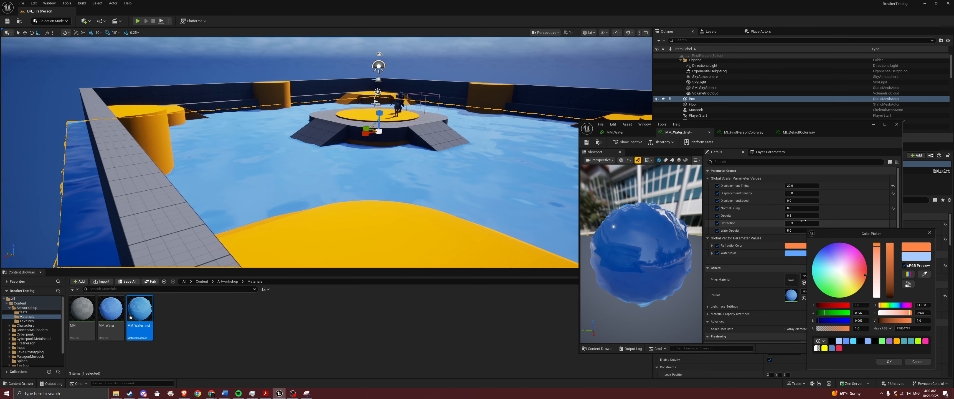
Step: Try a light pink RefractionColor in MM_Water_Inst and settle on a light cyan
left_click(850, 270)
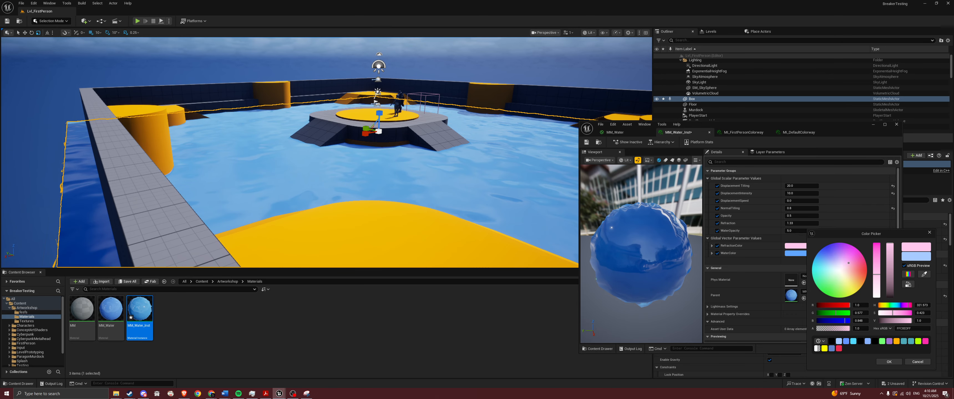
left_click_drag(854, 269, 818, 263)
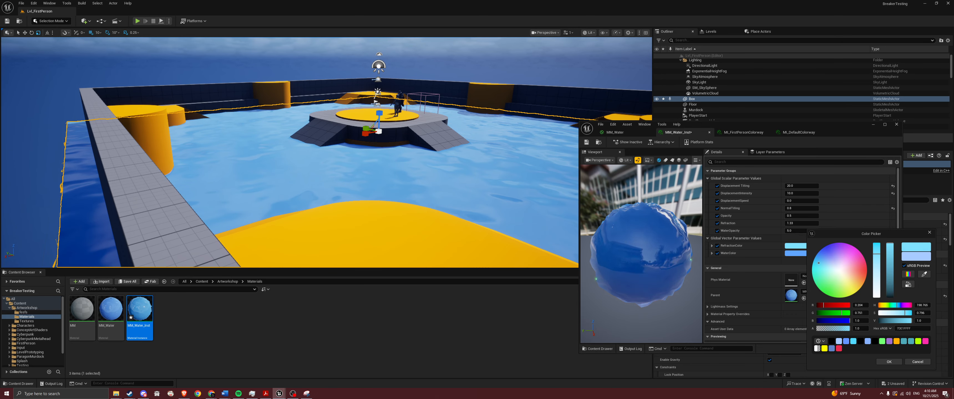
left_click(930, 233)
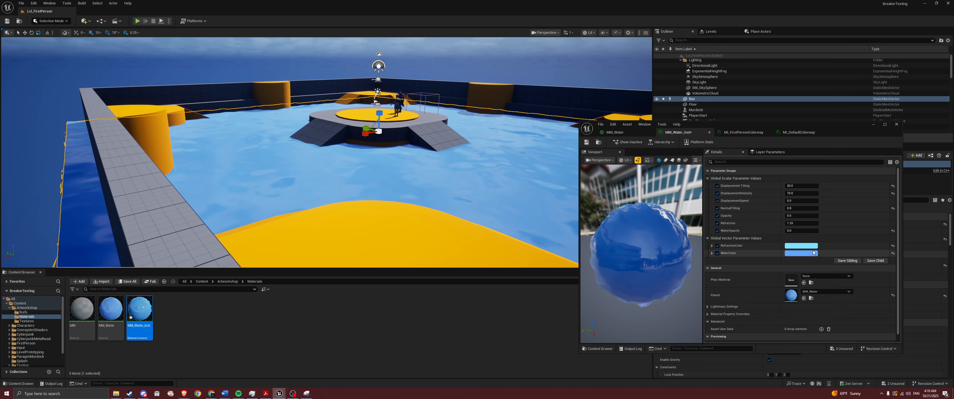